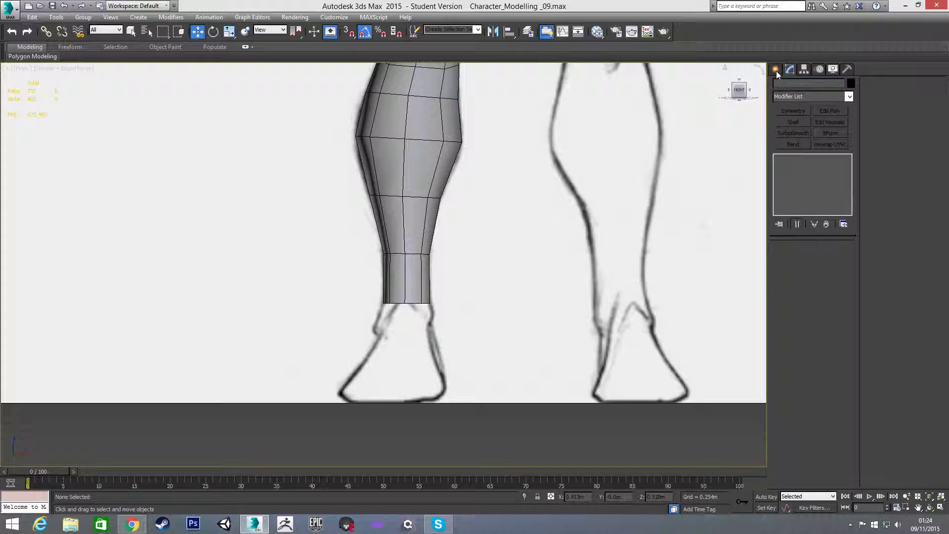
Create a box about 0.128 × 0.121 × 0.149 m over the foot sketch and align it with the foot in the side and front views.
left_click(792, 132)
left_click_drag(365, 325, 438, 402)
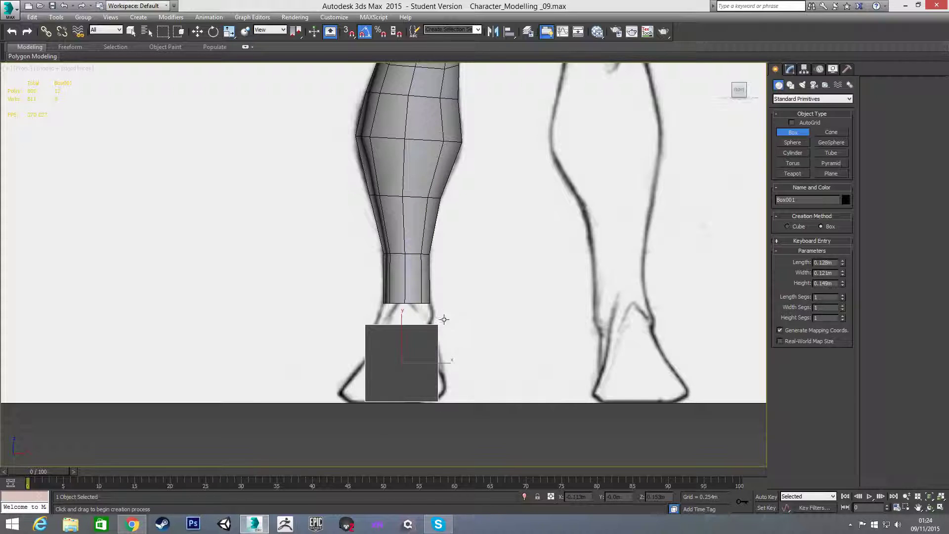
key("l")
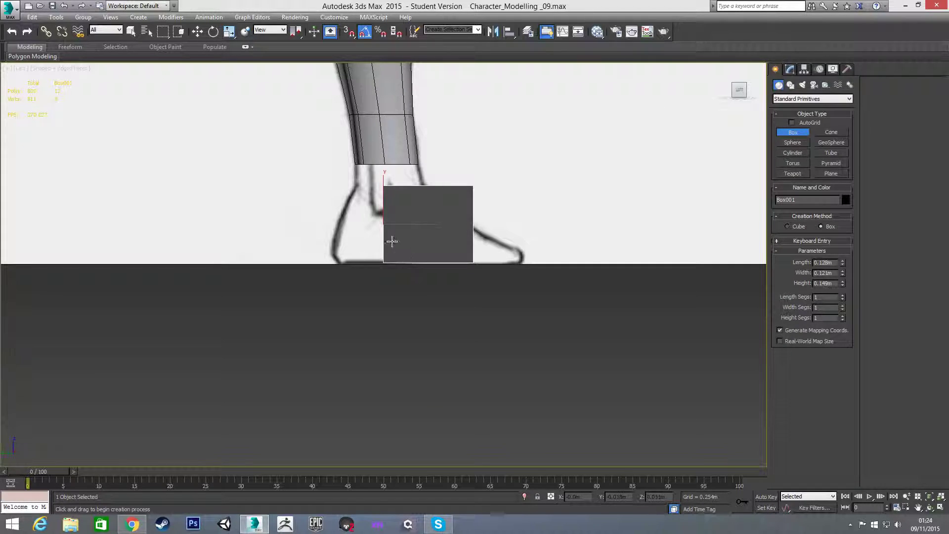
scroll(425, 316, "down", 3)
scroll(414, 297, "up", 3)
key("w")
left_click_drag(433, 287, 398, 290)
key("f")
middle_click_drag(383, 320, 376, 307)
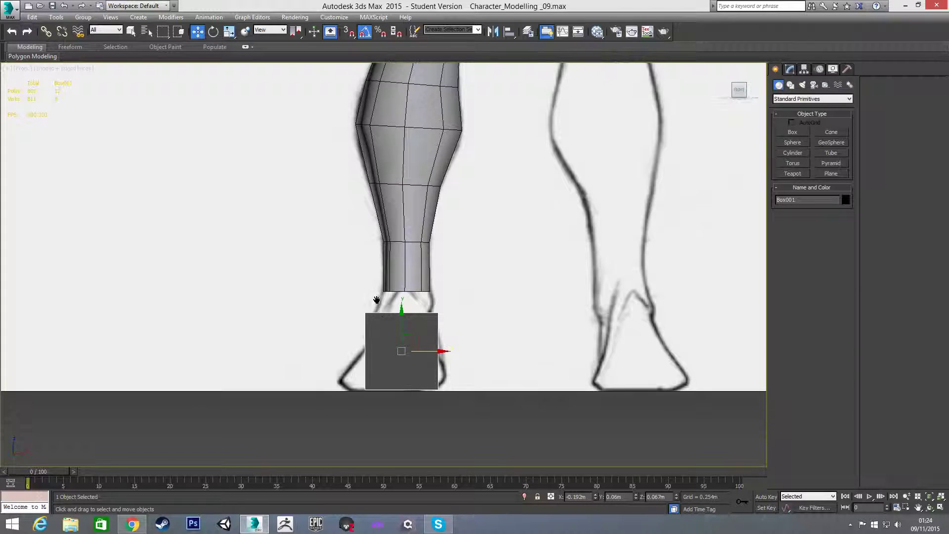
scroll(376, 306, "up", 2)
left_click_drag(439, 340, 442, 334)
key("l")
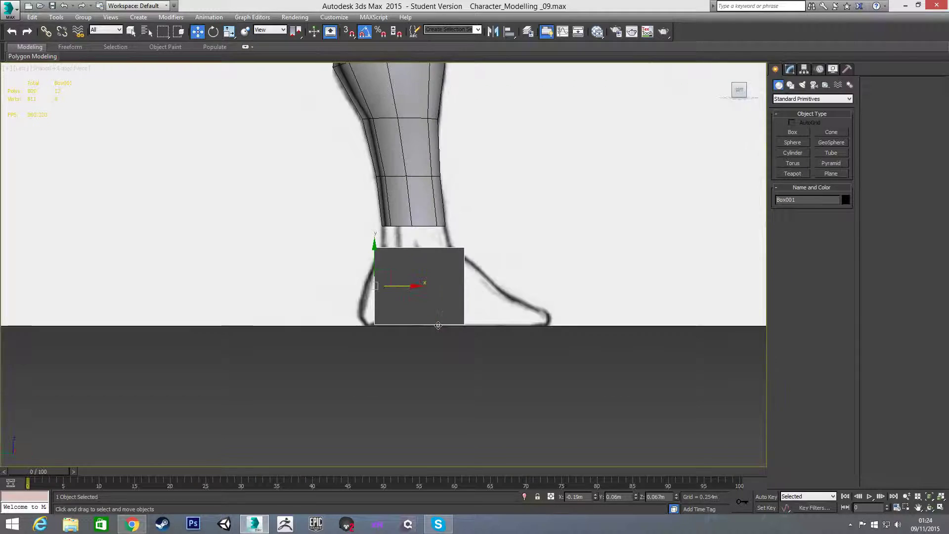
Convert the box to an Editable Poly and start vertex editing with see-through display on.
scroll(436, 309, "up", 2)
right_click(433, 301)
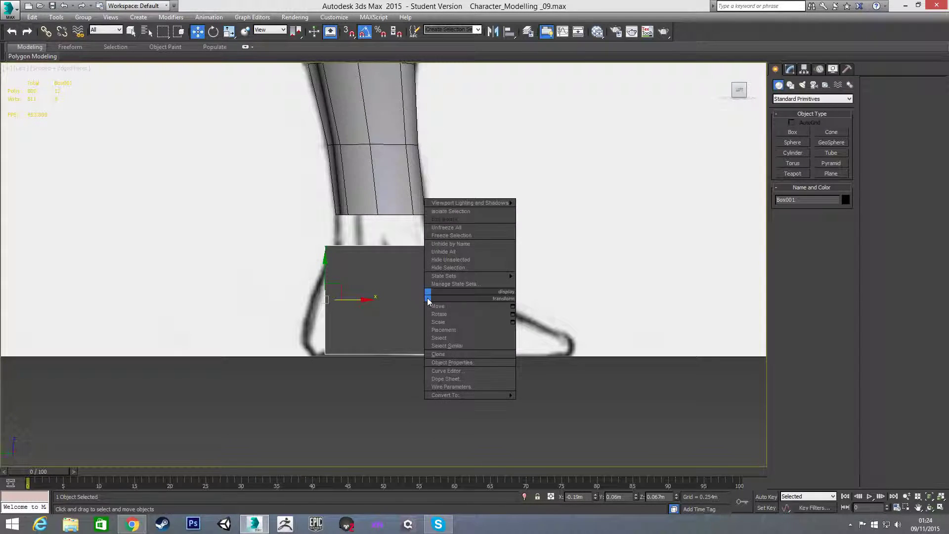
mouse_move(462, 399)
left_click(538, 401)
key("1")
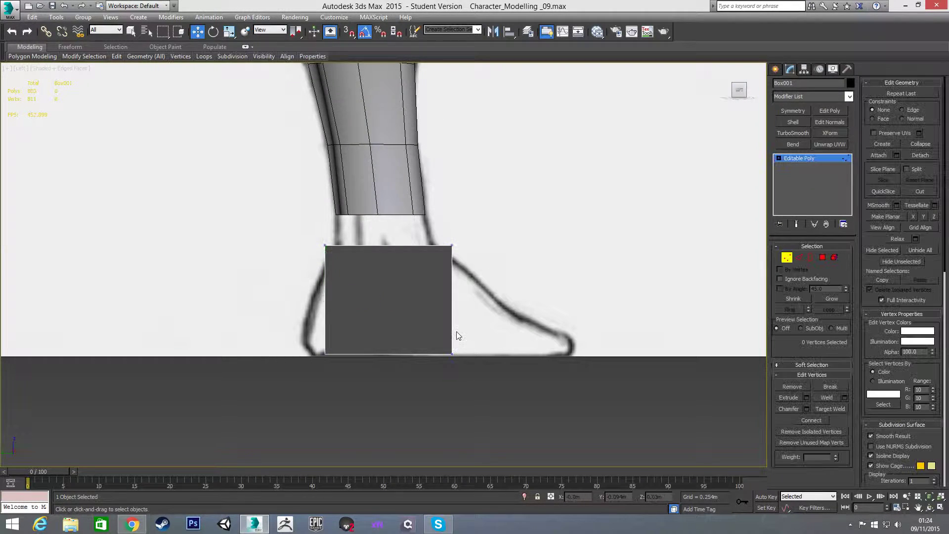
key("alt+x")
Move the box's four corner vertex pairs in the side view to form a midfoot wedge from the front of the ankle to the toes.
left_click_drag(425, 238, 463, 266)
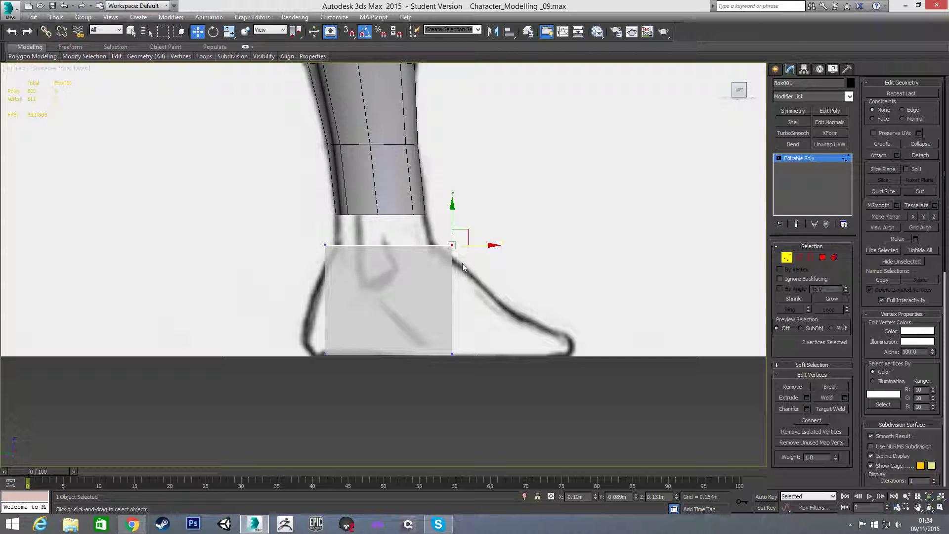
left_click_drag(465, 231, 523, 300)
left_click_drag(428, 337, 537, 355)
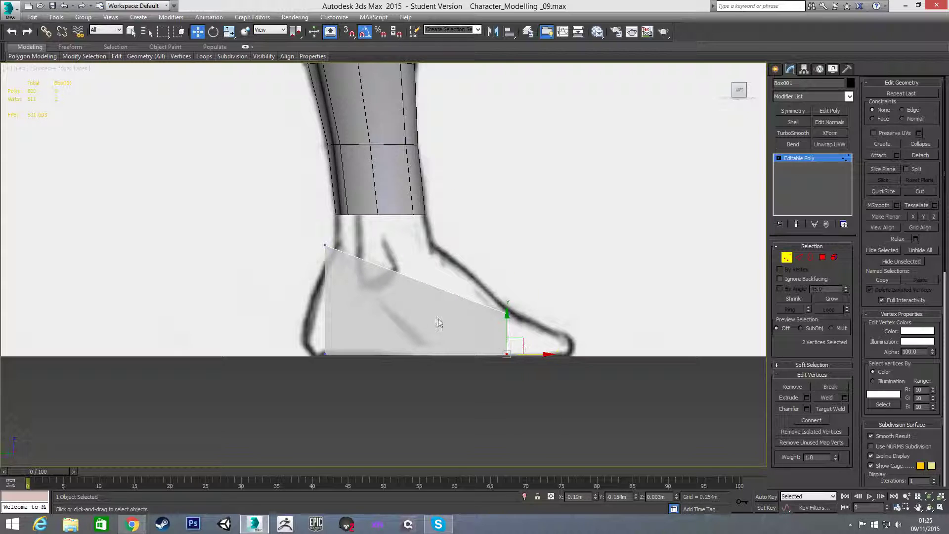
left_click(325, 245)
left_click_drag(347, 245, 455, 250)
left_click(325, 353)
left_click_drag(350, 354, 416, 354)
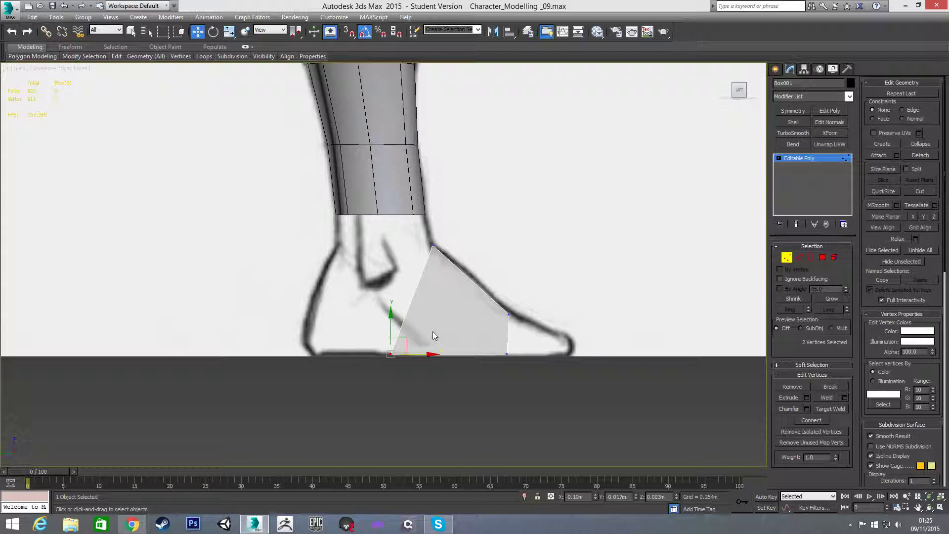
left_click(464, 260)
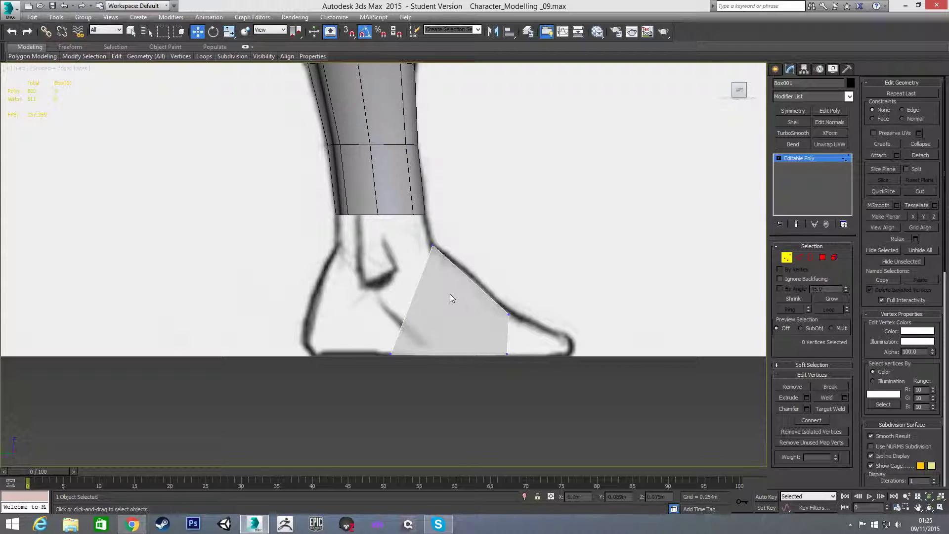
Connect the crosswise edges with 1 segment to add a vertical centre loop to the foot block in the front view.
key("f")
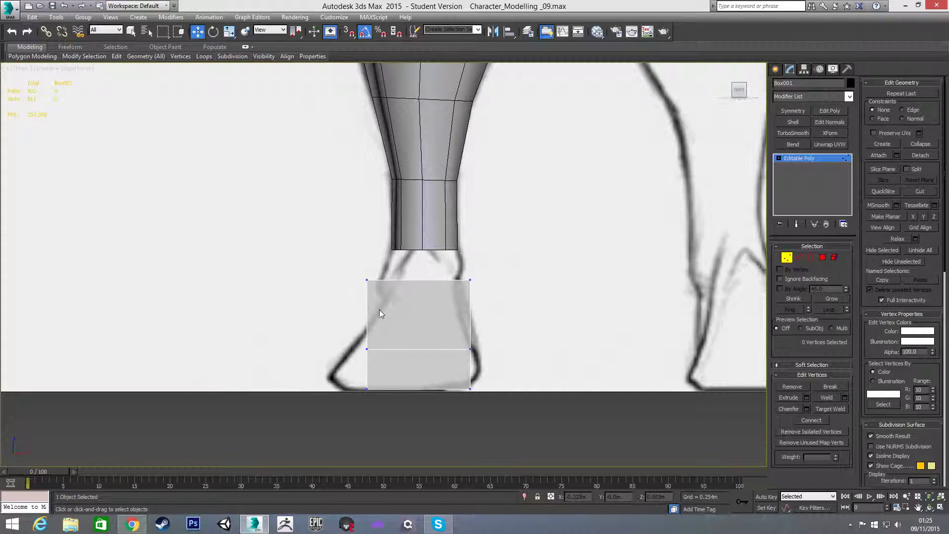
key("2")
left_click_drag(414, 270, 419, 412)
key("ctrl+shift+e")
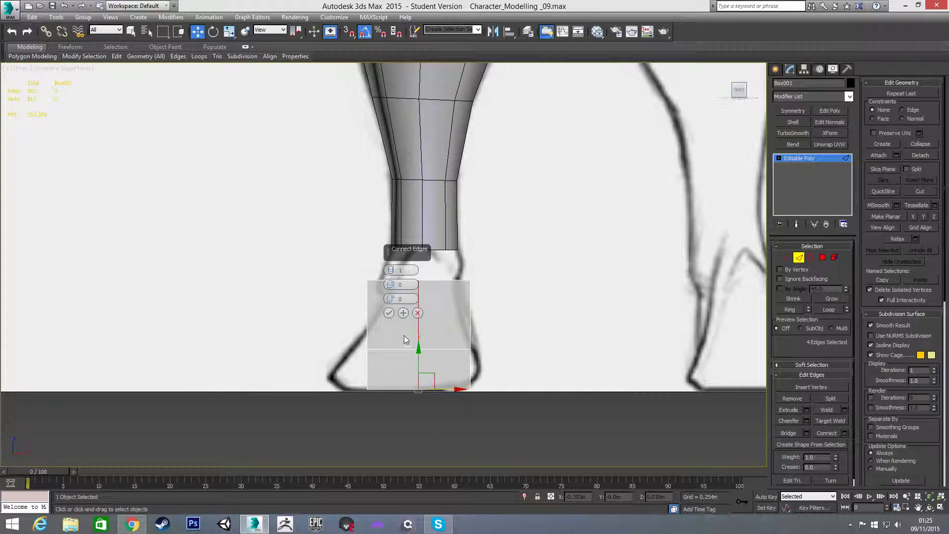
left_click(389, 313)
left_click(513, 318)
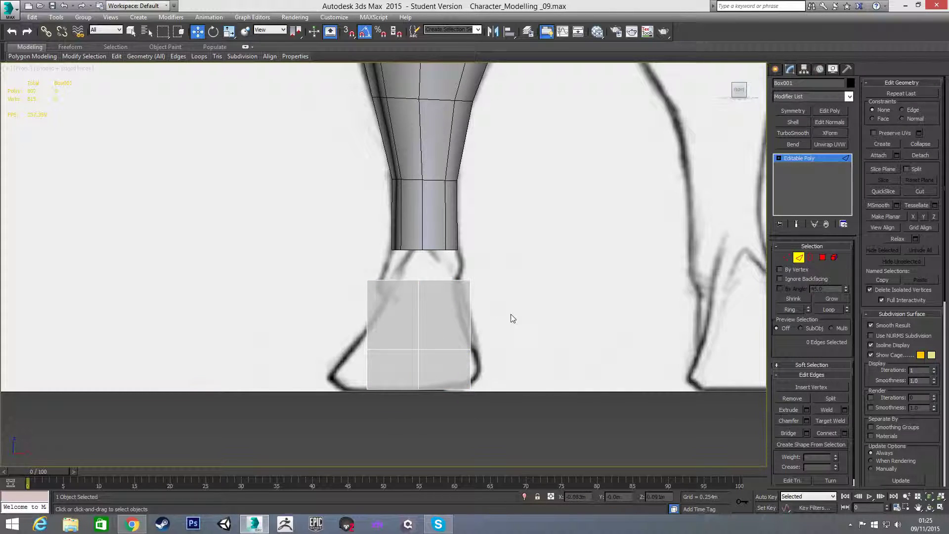
Connect the upright edges of the foot block to add a lengthwise loop halfway up its height.
key("l")
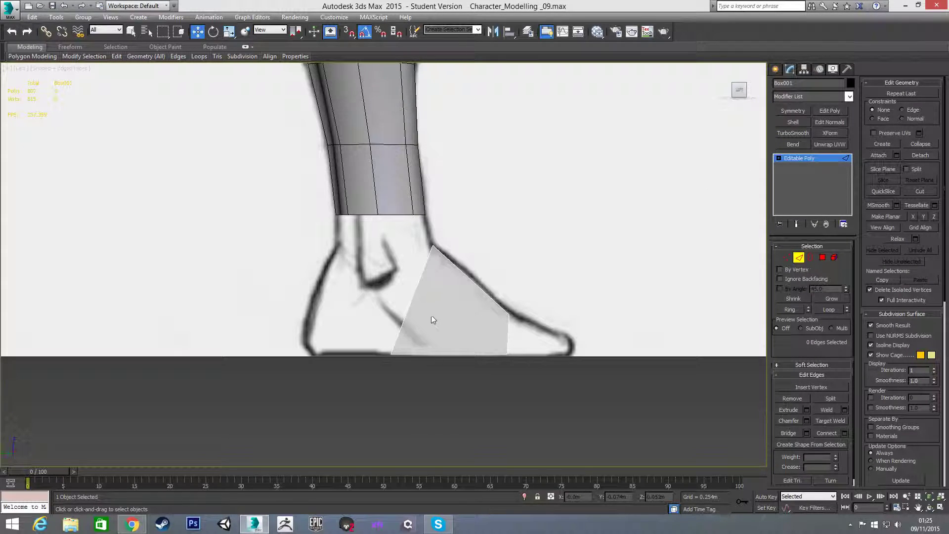
left_click_drag(398, 316, 521, 337)
key("ctrl+shift+e")
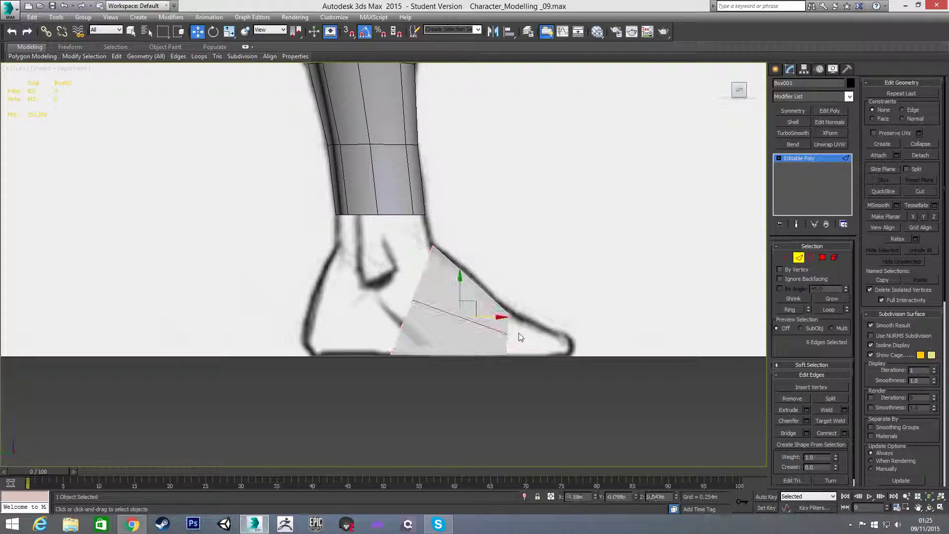
left_click(536, 292)
mouse_move(446, 300)
middle_mouse_down("alt")
mouse_move(479, 316)
mouse_move(443, 308)
middle_mouse_up("alt")
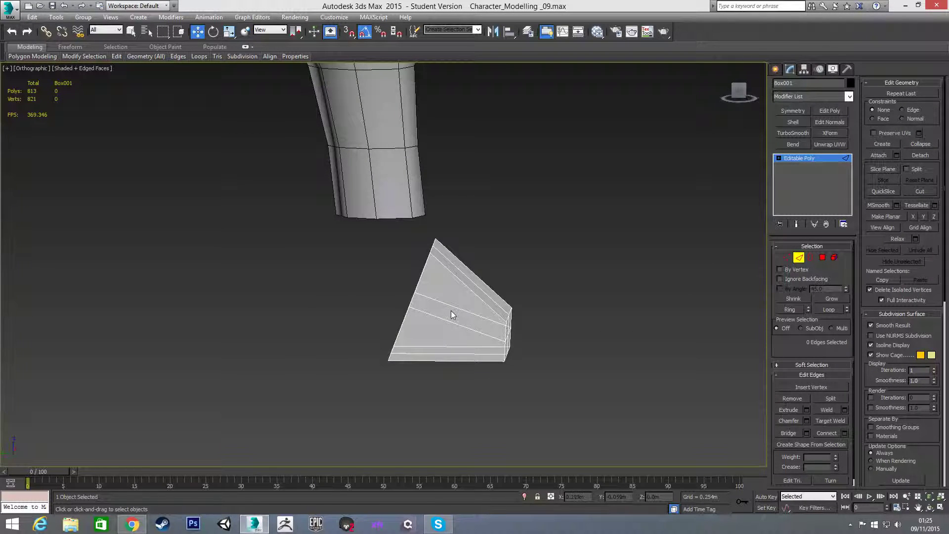
Add a cross loop through the middle of the foot block and move its top vertices onto the sketched instep line.
key("l")
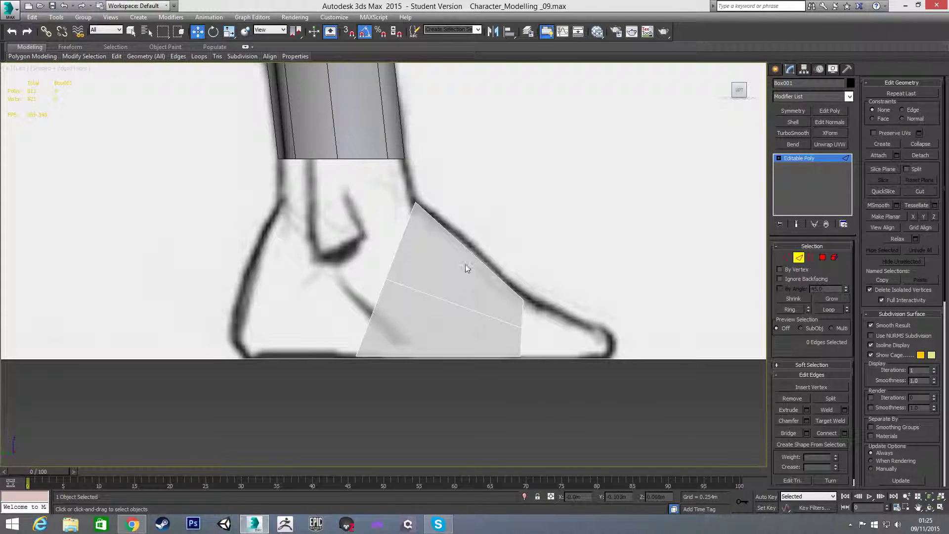
left_click_drag(460, 355, 470, 397)
key("ctrl+shift+e")
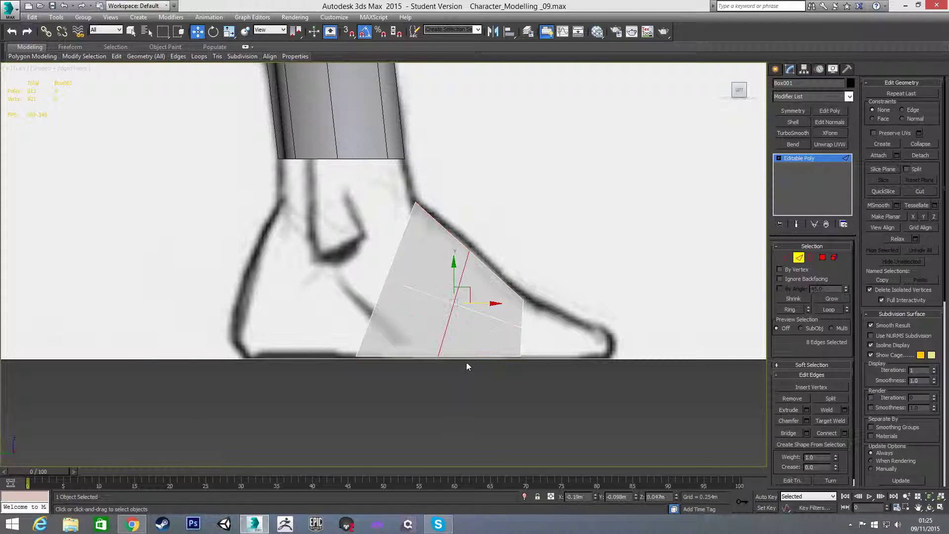
key("1")
left_click(476, 251)
left_click_drag(477, 252, 485, 233)
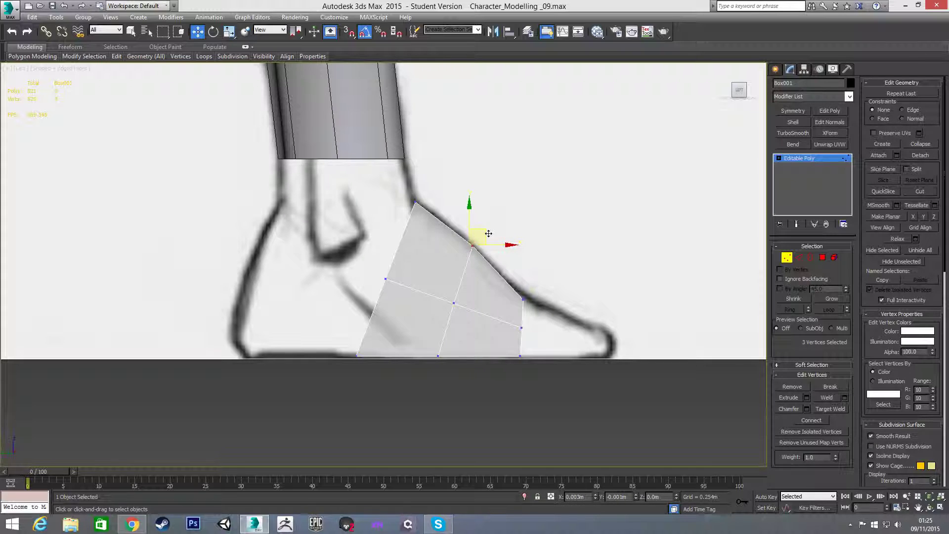
left_click(571, 225)
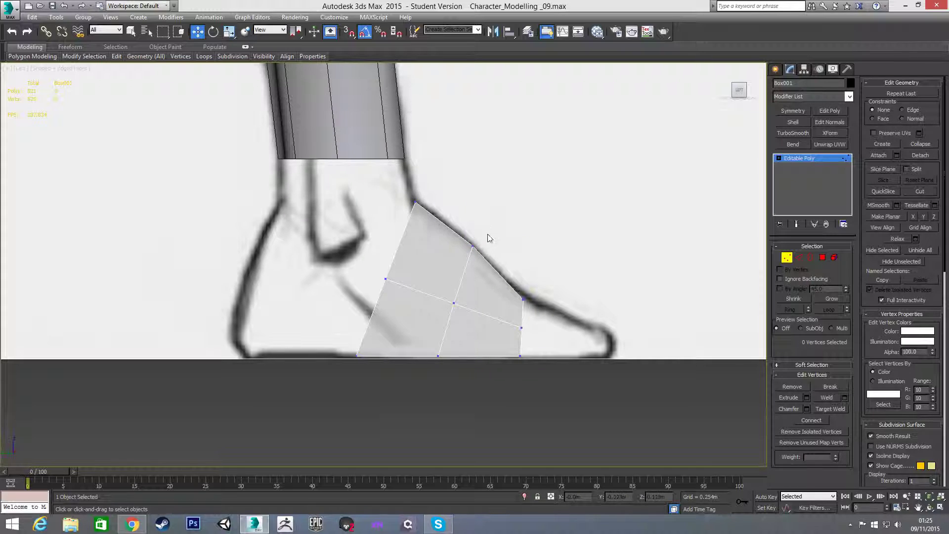
scroll(486, 242, "down", 2)
left_click_drag(391, 223, 531, 393)
left_click_drag(361, 231, 514, 364)
left_click_drag(406, 226, 475, 386, "ctrl")
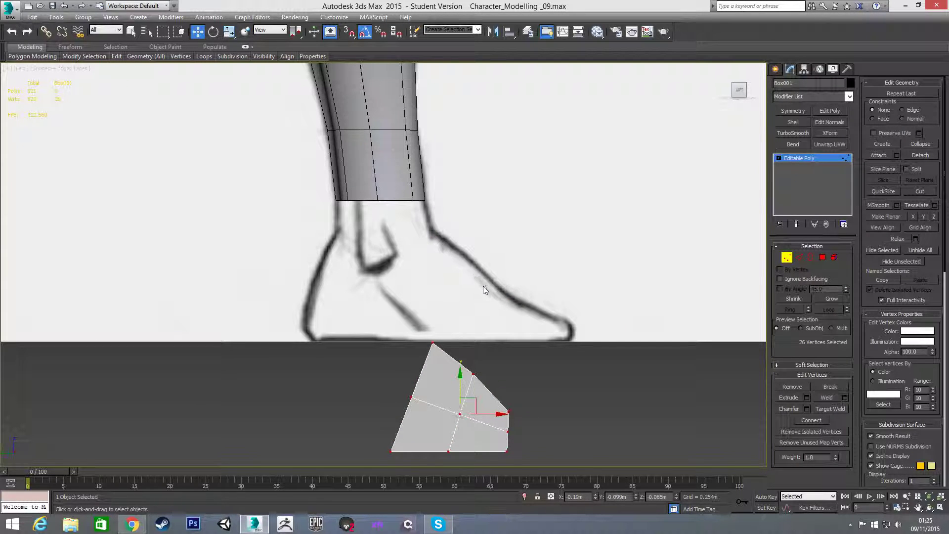
key("ctrl+z")
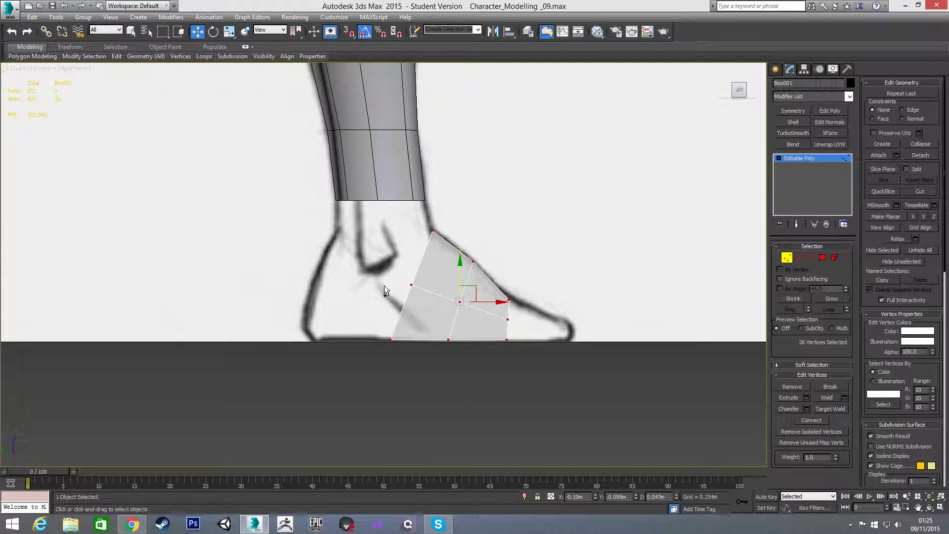
left_click(549, 255)
Extrude the four front polygons of the foot block forward by about 0.05 m to form the toe section.
scroll(488, 323, "up", 2)
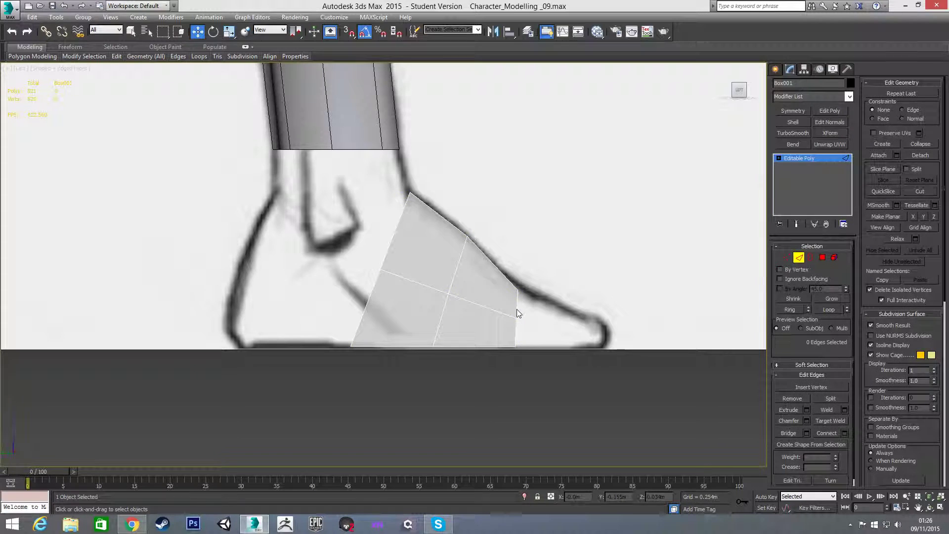
key("4")
mouse_move(523, 312)
middle_mouse_down("alt")
mouse_move(505, 330)
mouse_move(455, 328)
middle_mouse_up("alt")
left_click(453, 327)
left_click(471, 323, "ctrl")
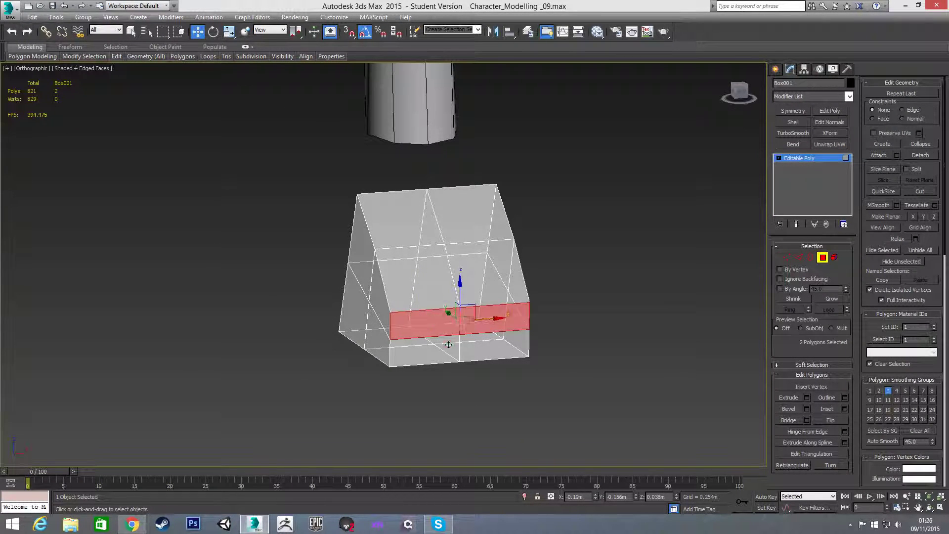
left_click(452, 346, "ctrl")
left_click(473, 341, "ctrl")
middle_click_drag(542, 291, 587, 288, "alt")
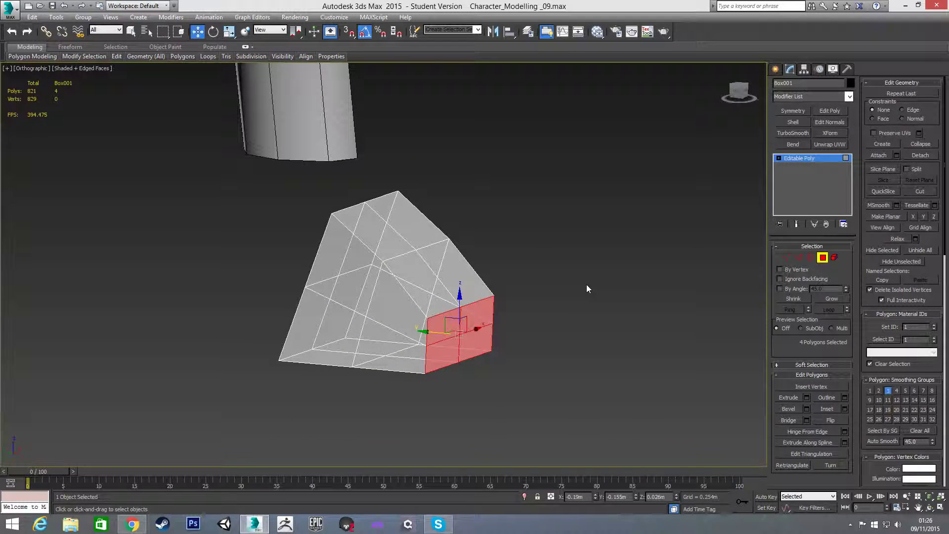
right_click(505, 312)
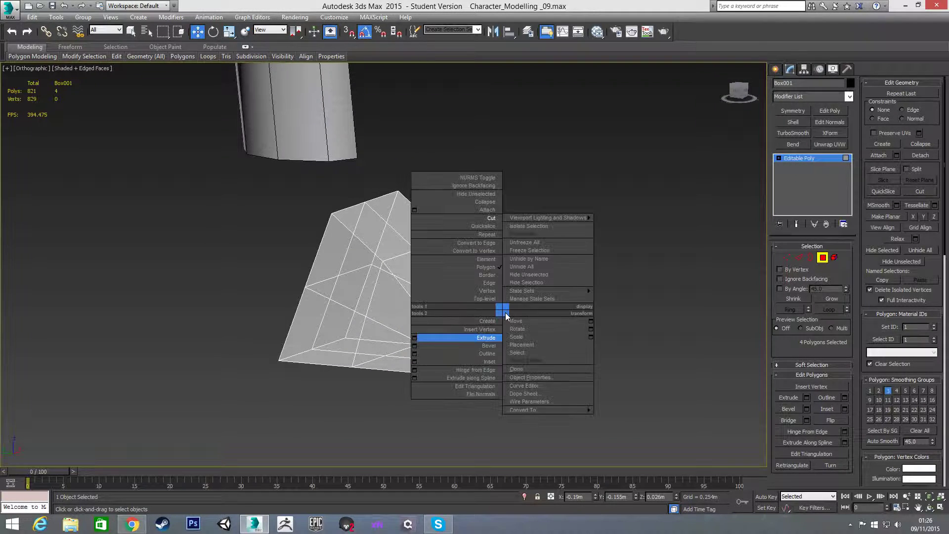
left_click(417, 337)
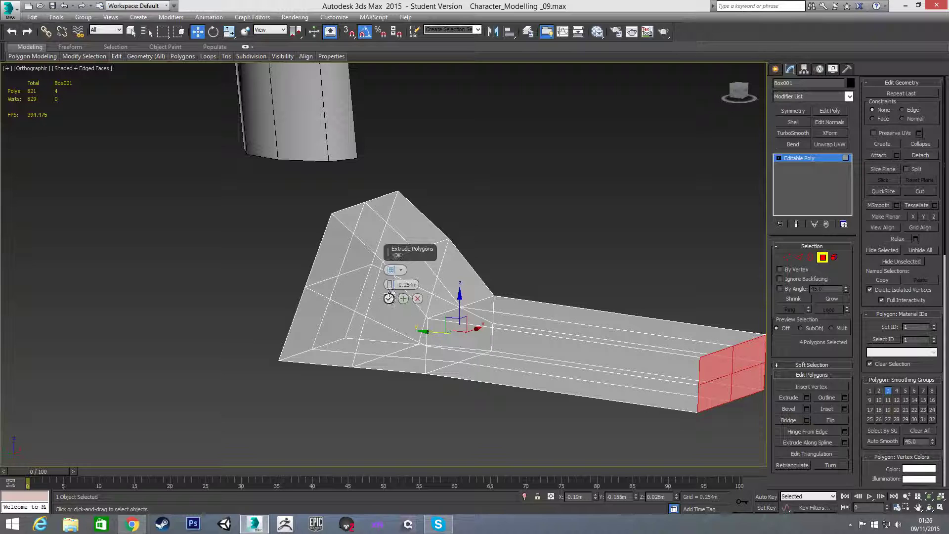
left_click_drag(390, 284, 391, 410)
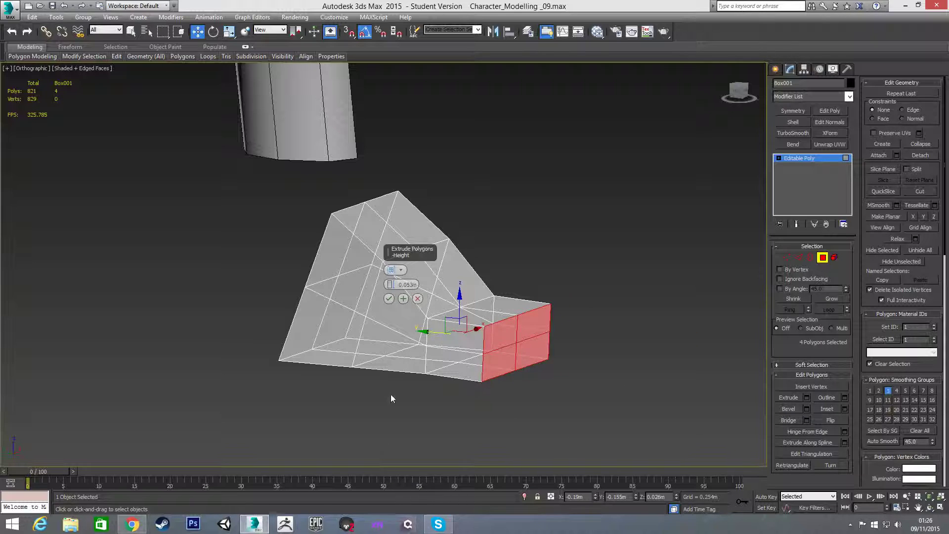
left_click(389, 299)
Move the toe section's end vertices in the side view so they follow the sketched toe tip.
key("l")
scroll(559, 326, "up", 5)
middle_click_drag(559, 326, 518, 299)
key("1")
left_click_drag(449, 293, 520, 328)
left_click_drag(455, 253, 481, 283)
left_click_drag(477, 248, 522, 321)
mouse_move(491, 270)
left_mouse_down()
mouse_move(491, 291)
mouse_move(492, 280)
left_mouse_up()
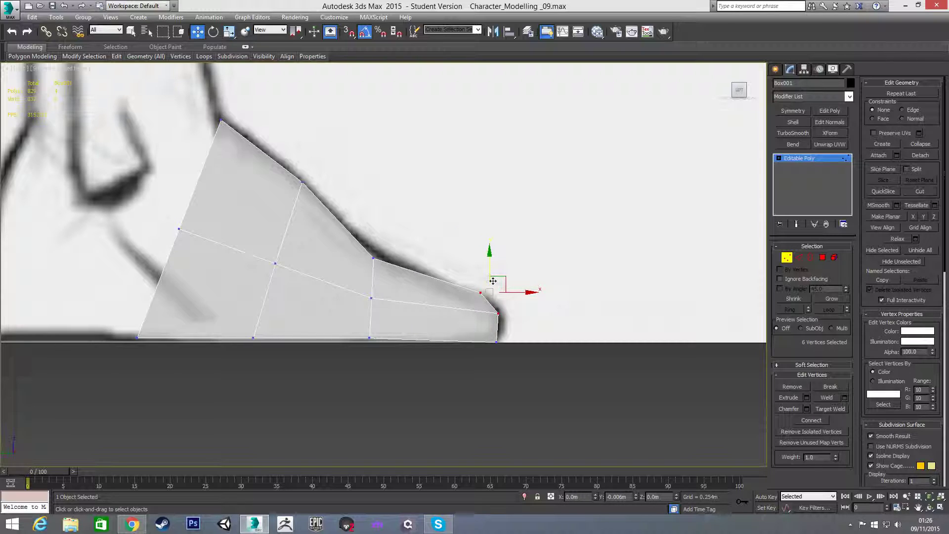
Reposition the upper and middle vertices where the toe section meets the midfoot, forward and down in the side view.
left_click(500, 259)
left_click_drag(357, 244, 382, 316)
left_click_drag(386, 261, 399, 264)
left_click(331, 271)
middle_click_drag(345, 263, 417, 285)
scroll(416, 286, "down", 3)
left_click_drag(421, 279, 455, 319)
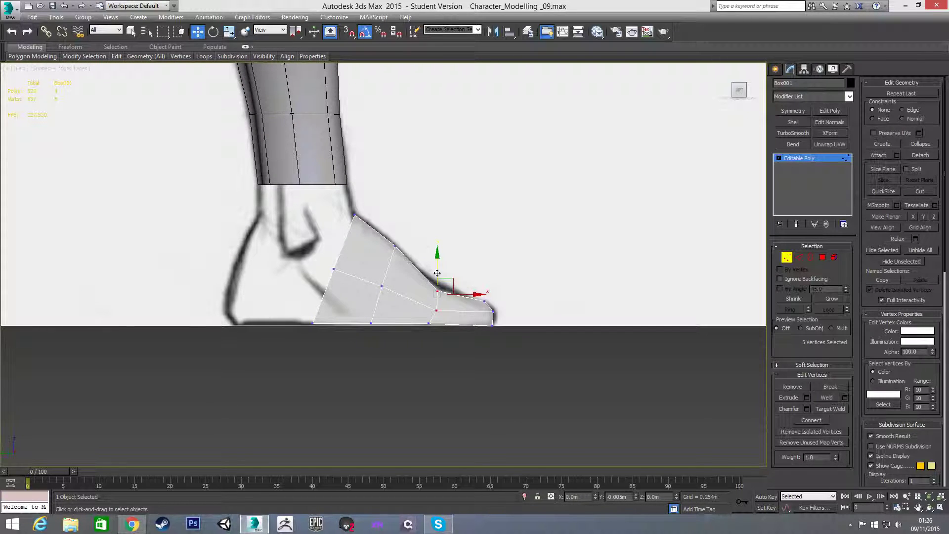
scroll(479, 291, "up", 3)
left_click(451, 282)
left_click_drag(454, 296, 494, 319)
left_click_drag(492, 282, 491, 282)
left_click(572, 285)
middle_click_drag(420, 279, 466, 304)
scroll(466, 304, "down", 2)
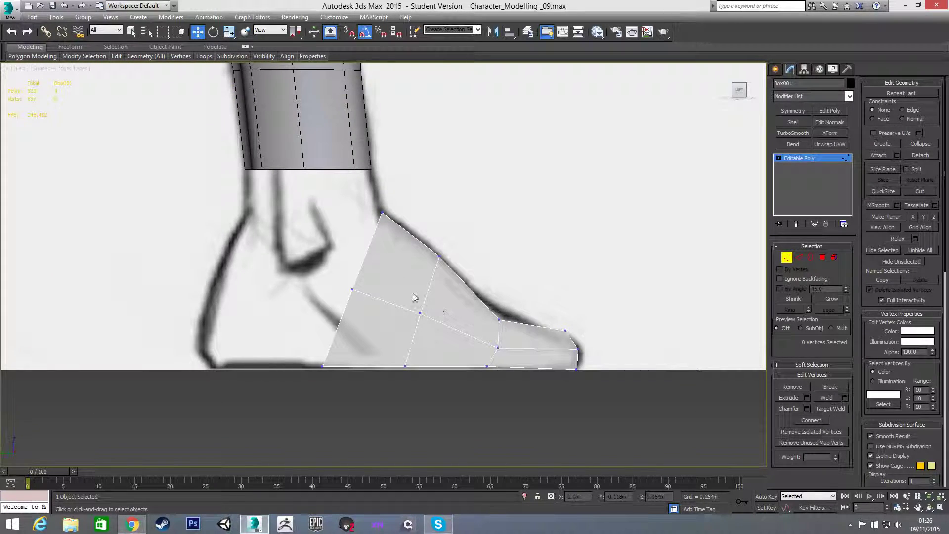
Extrude the four rear polygons of the foot block backward to start the heel section.
key("4")
middle_click_drag(373, 293, 426, 301, "alt")
left_click(419, 297)
left_click(443, 298, "ctrl")
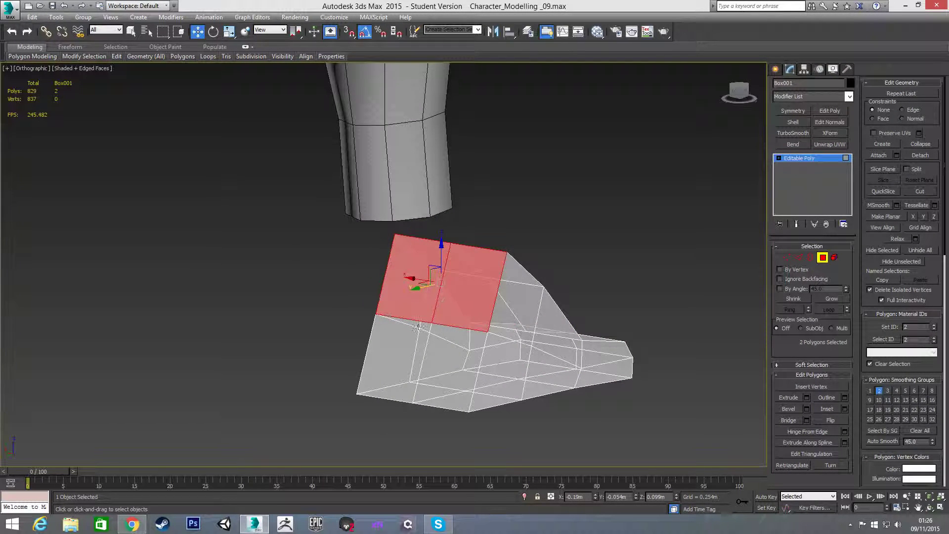
left_click(417, 330, "ctrl")
left_click(440, 337, "ctrl")
key("l")
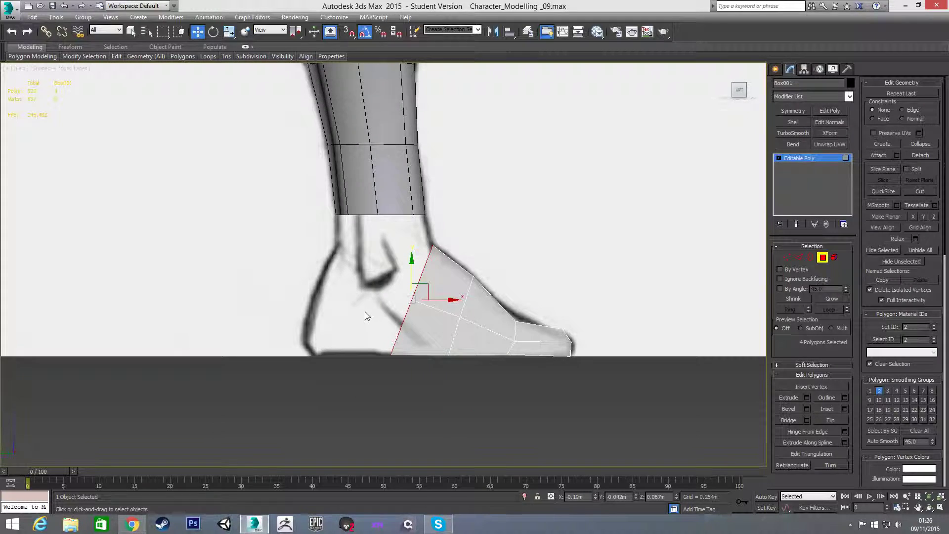
scroll(376, 327, "up", 2)
right_click(371, 319)
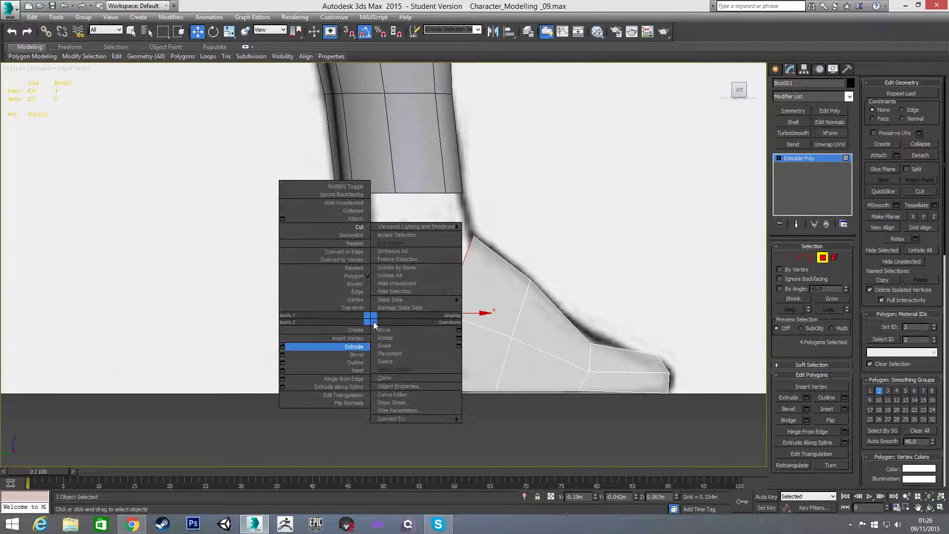
left_click(282, 346)
left_click(389, 298)
Move the heel section's bottom, middle and top end vertices in the side view so they follow the sketched heel up to the ankle.
scroll(381, 303, "down", 2)
key("1")
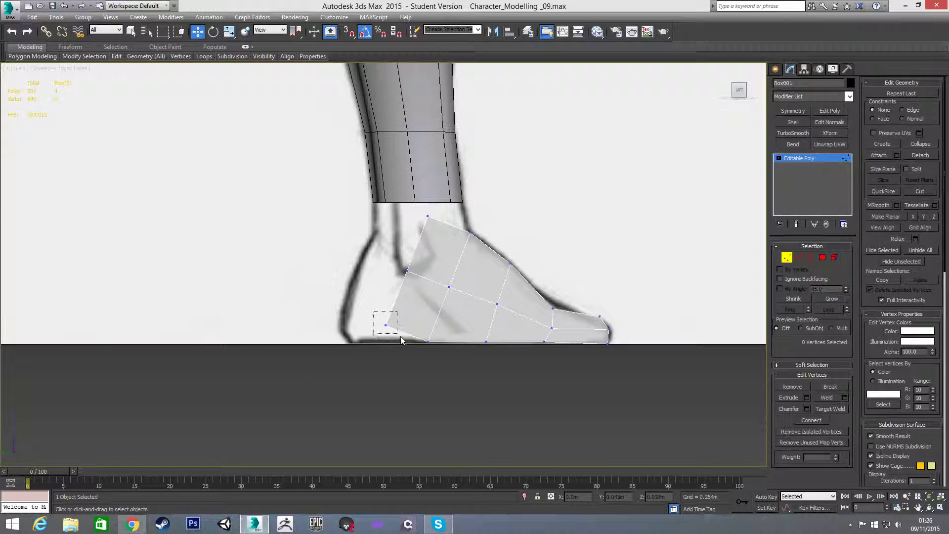
scroll(342, 320, "up", 2)
left_click_drag(408, 318, 370, 341)
left_click_drag(412, 241, 458, 270)
left_click_drag(449, 235, 375, 239)
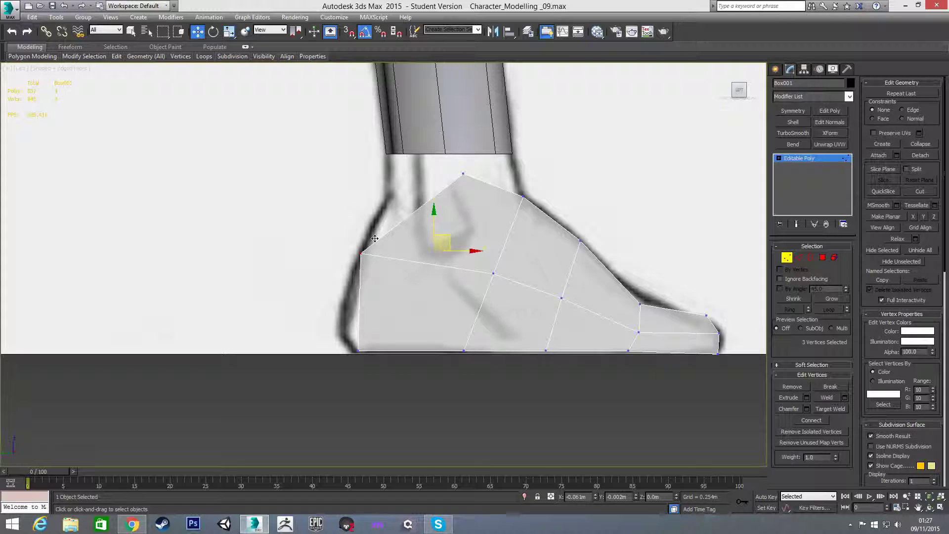
left_click_drag(441, 168, 471, 193)
left_click_drag(475, 160, 401, 182)
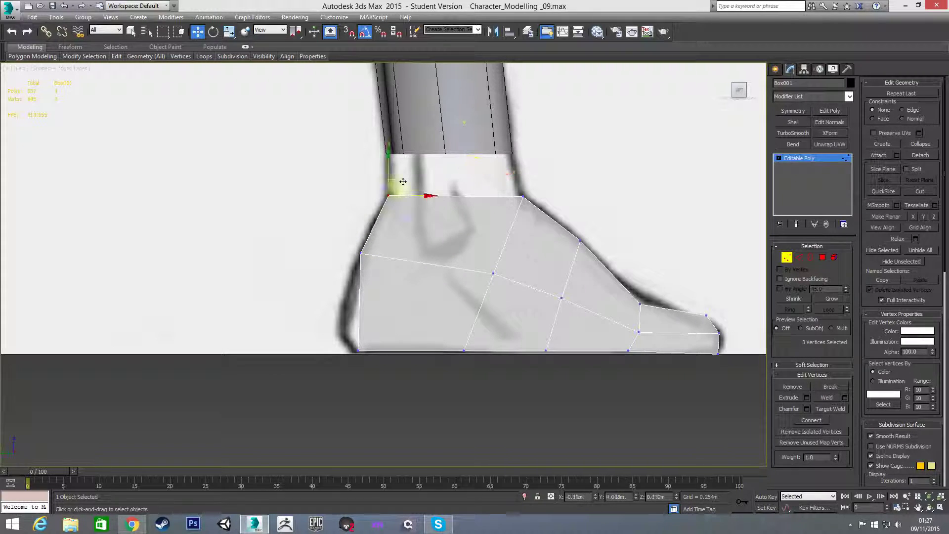
left_click(311, 237)
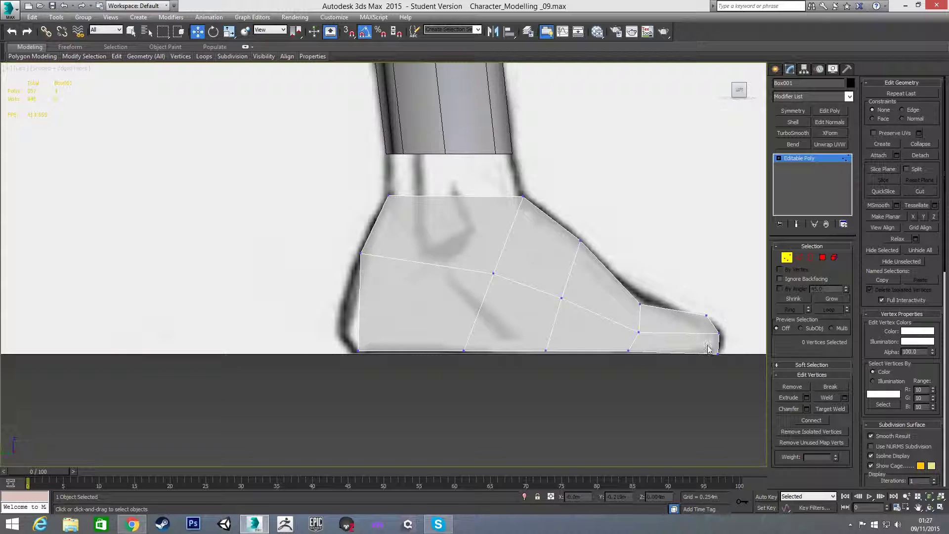
Raise the middle-row vertices along the toe and midfoot, and nudge the toe tip's top vertices forward in the side view.
left_click_drag(632, 324, 723, 339)
left_click_drag(687, 309, 739, 315)
left_click(615, 305)
left_click(601, 301)
left_click_drag(544, 286, 590, 320)
left_click_drag(574, 290, 577, 279)
left_click(493, 273)
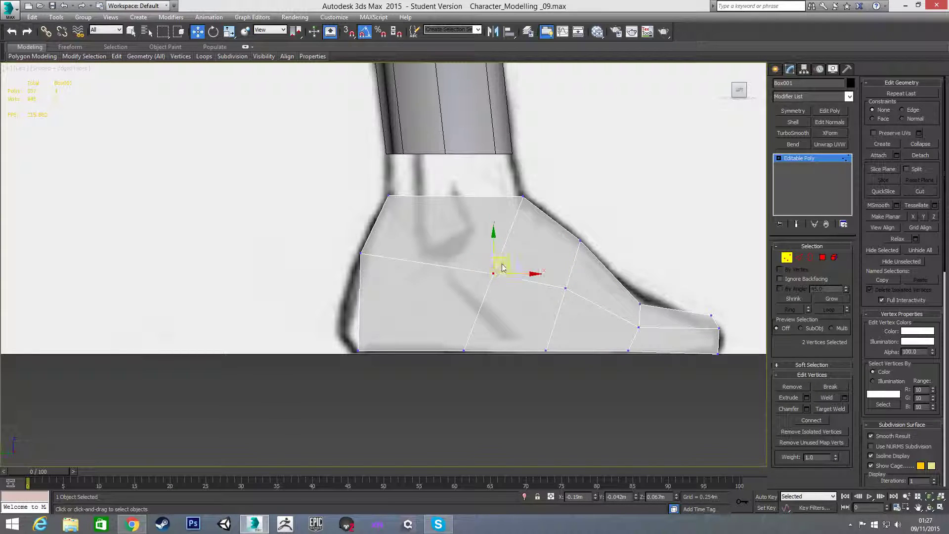
left_click_drag(508, 260, 518, 250)
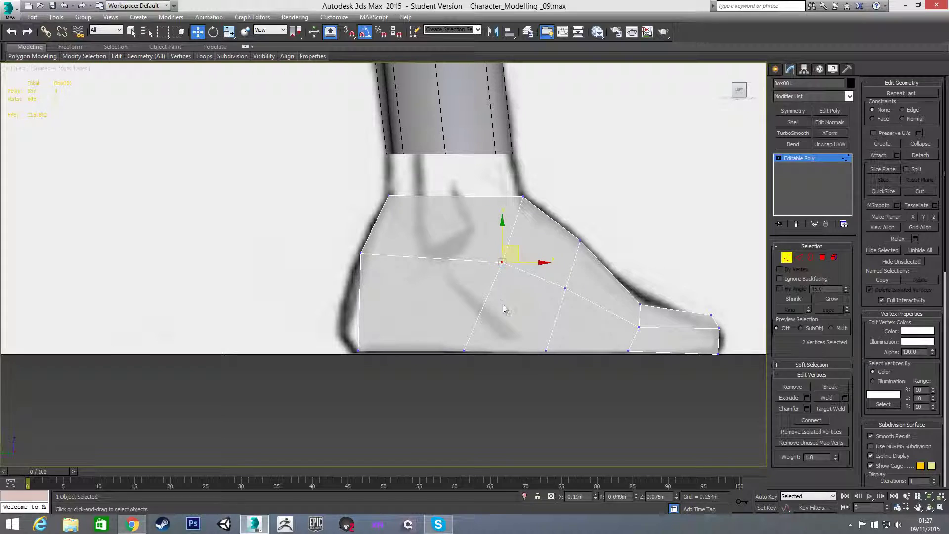
Select the 12 lower upright edges around the foot and connect them with a new horizontal edge loop.
key("2")
left_click_drag(340, 328, 745, 345)
left_click_drag(675, 288, 702, 337, "alt")
left_click_drag(699, 301, 724, 322, "alt")
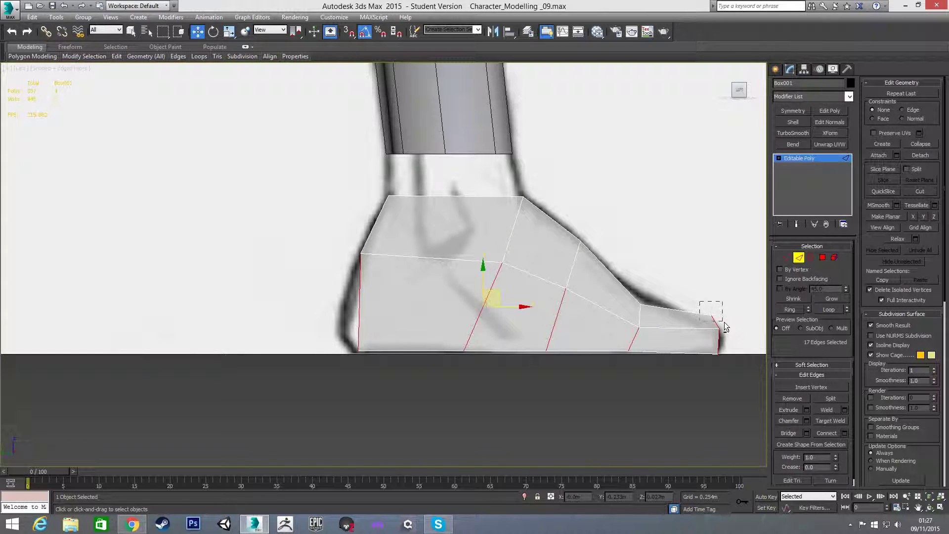
left_click(357, 326)
left_click(357, 312)
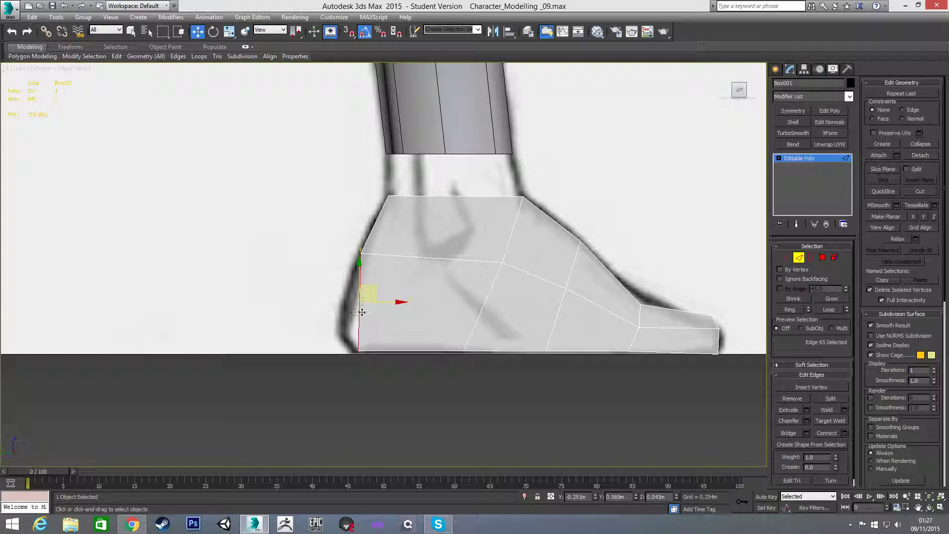
left_click(482, 314, "shift")
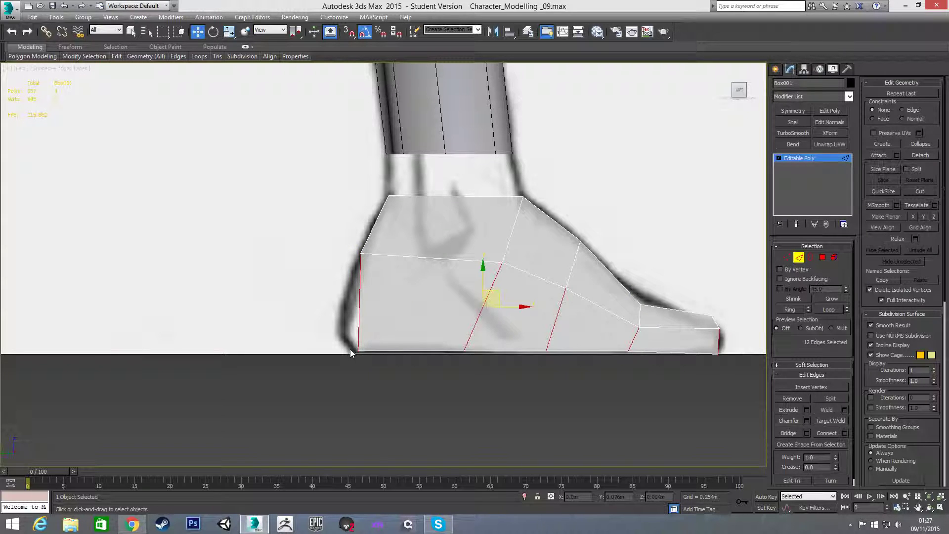
key("ctrl+shift+e")
Lower the new loop's vertices toward the sole from heel to toe, pushing the heel vertices back to the sketched outline.
key("1")
left_click_drag(324, 285, 362, 305)
left_click(306, 297)
left_click_drag(459, 293, 564, 319)
left_click_drag(461, 300, 484, 322)
left_click_drag(557, 321, 544, 340)
left_click_drag(548, 308, 547, 312)
left_click(633, 339)
left_click_drag(634, 316, 634, 320)
left_click(717, 341)
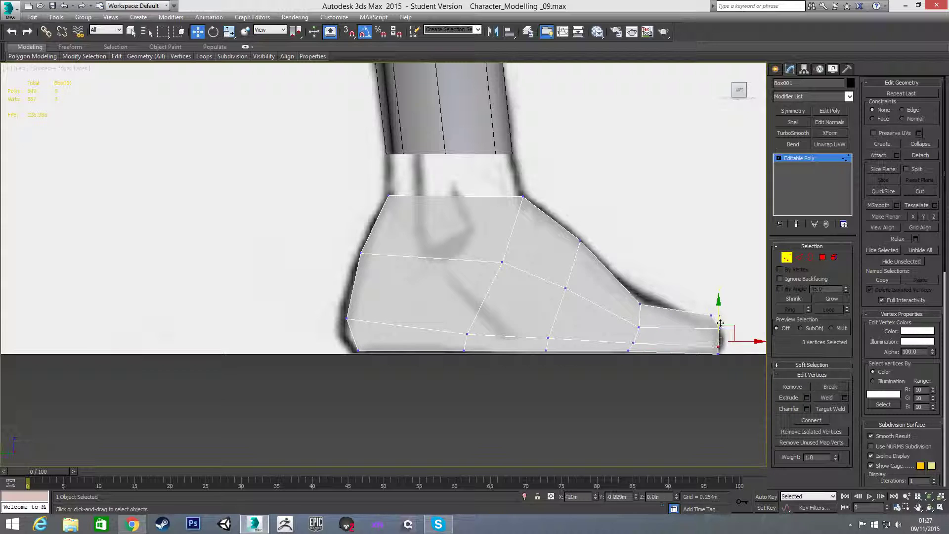
left_click_drag(720, 323, 745, 345)
Refine the toe tip's end vertices in the side view so its rounded profile matches the sketch.
middle_click_drag(737, 319, 652, 321)
scroll(652, 321, "up", 2)
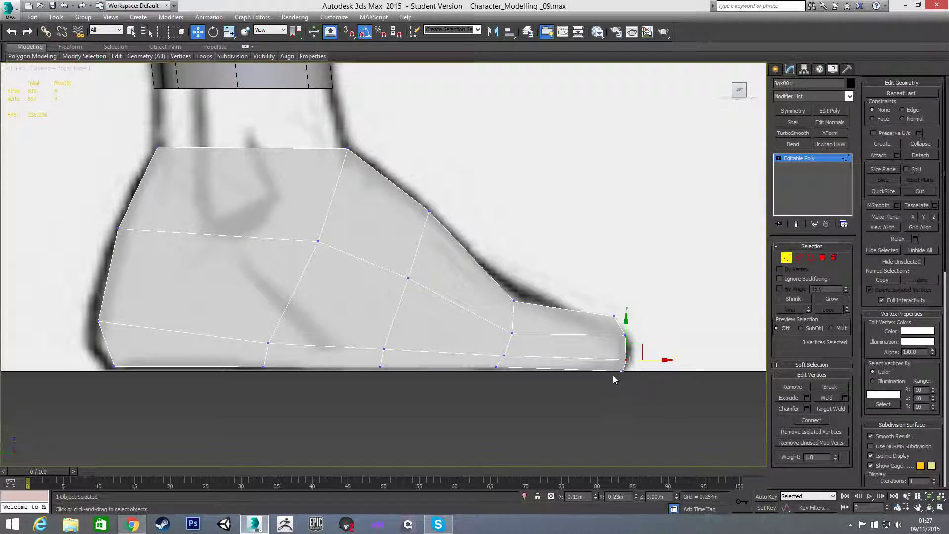
left_click_drag(635, 359, 635, 357)
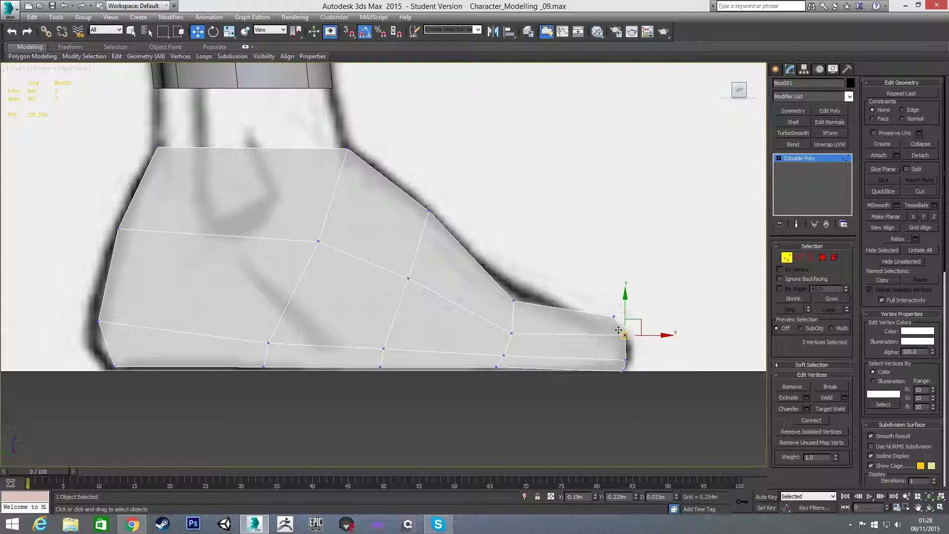
left_click_drag(621, 368, 657, 348)
left_click(647, 334)
mouse_move(599, 301)
left_mouse_down()
mouse_move(621, 322)
mouse_move(615, 297)
left_mouse_up()
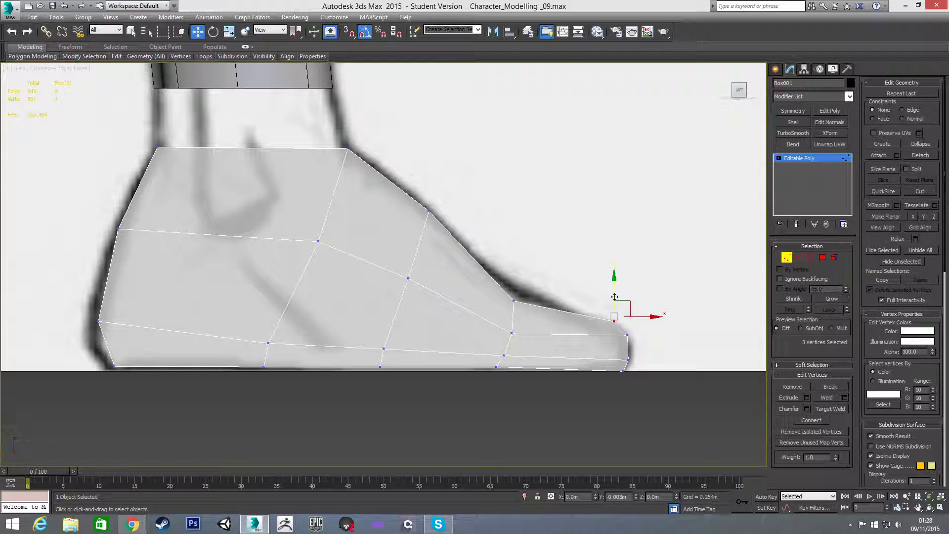
Move the whole column of 10 vertices at the base of the toe section slightly forward.
left_click_drag(493, 290, 529, 385)
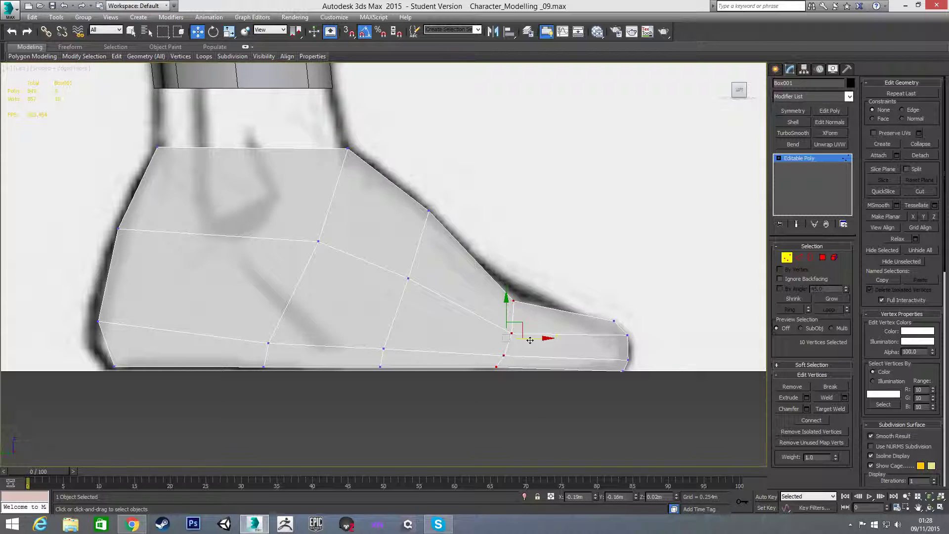
left_click_drag(532, 338, 544, 339)
left_click(564, 274)
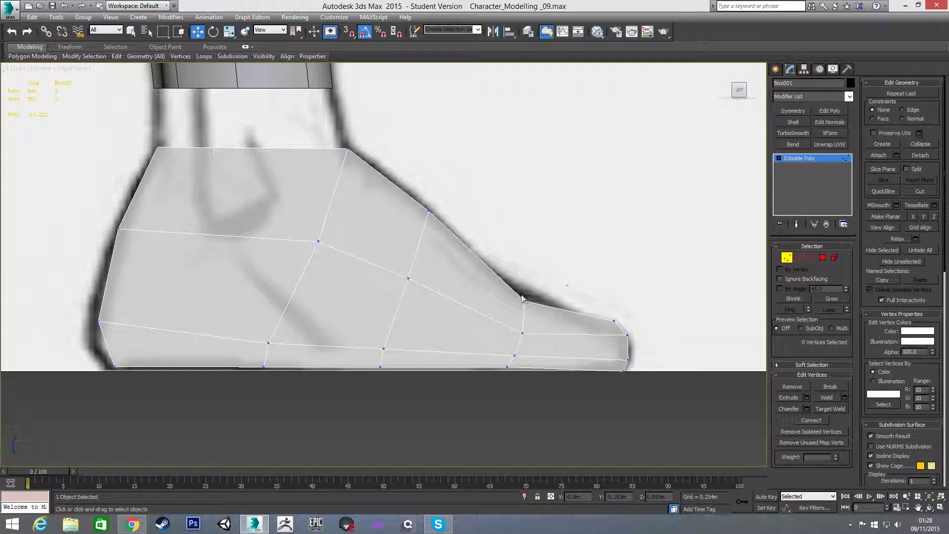
Assign the plain Standard material to the foot and move the three outer top edges from instep to toe inward in the front view.
middle_click_drag(490, 265, 521, 301)
scroll(520, 301, "down", 2)
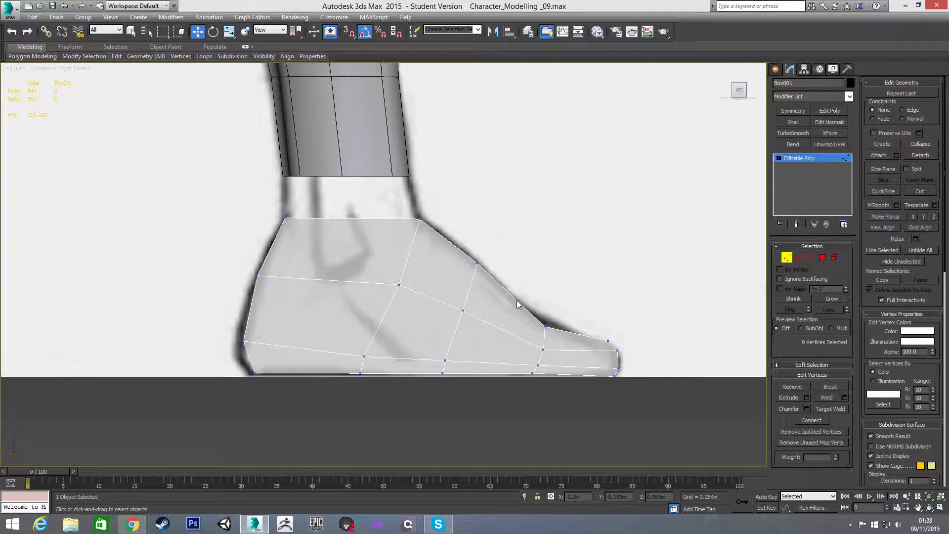
key("f")
scroll(424, 303, "up", 2)
middle_click_drag(369, 273, 381, 292, "alt")
key("2")
left_click(378, 289)
double_click(378, 289)
left_click(307, 188, "alt")
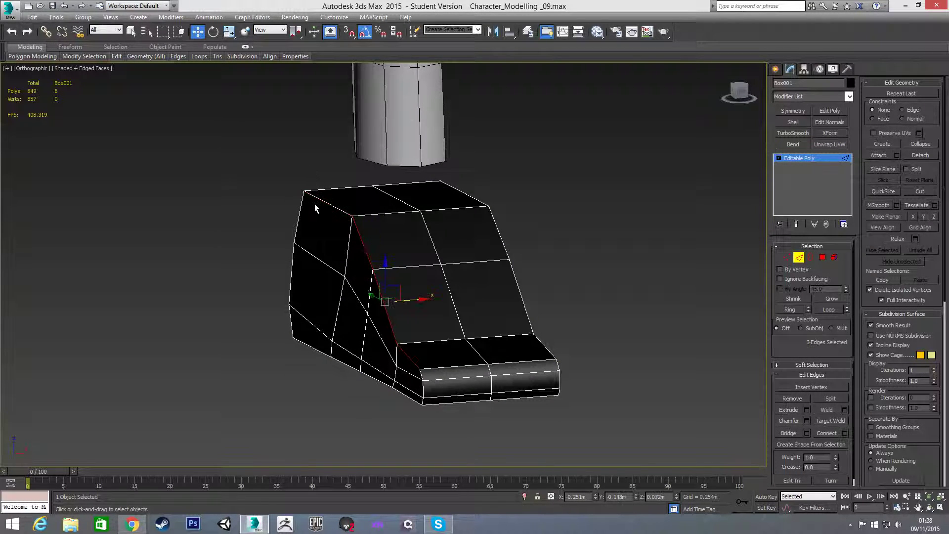
key("m")
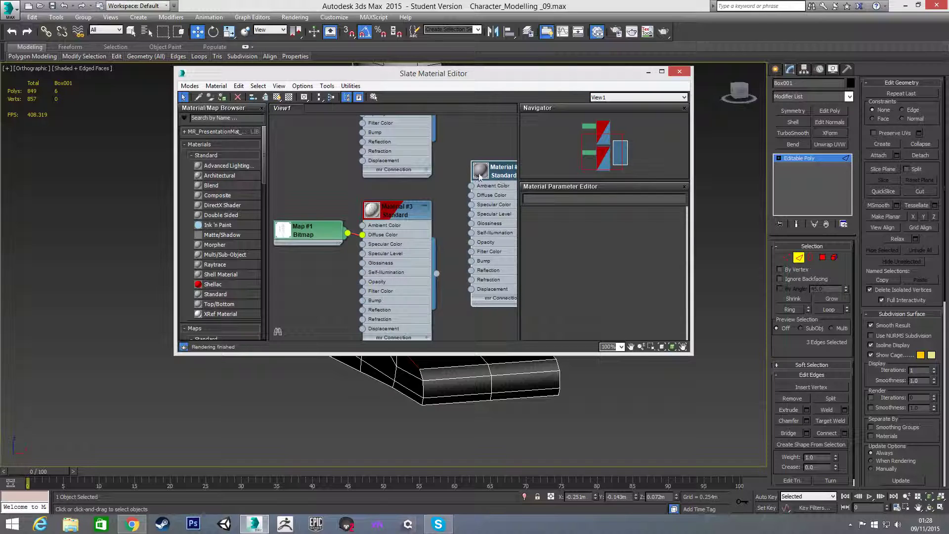
key("m")
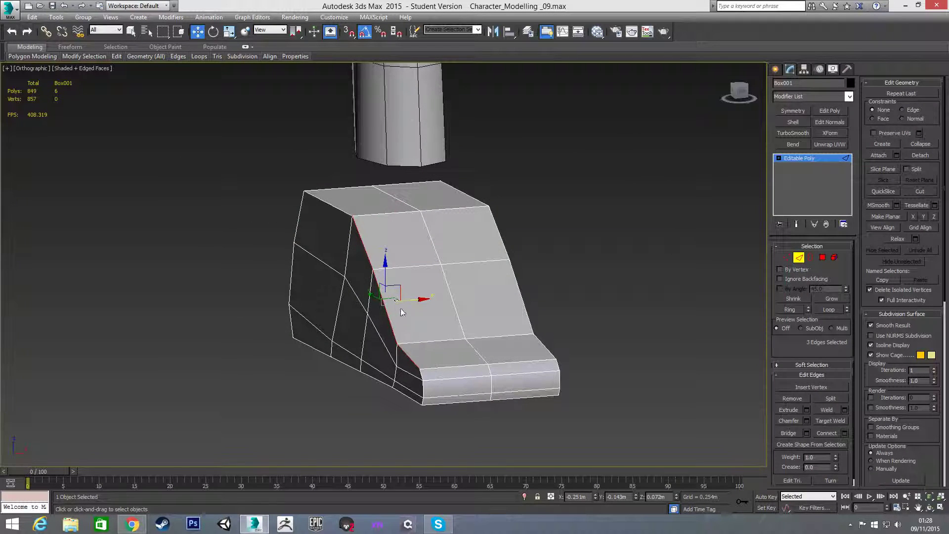
key("f")
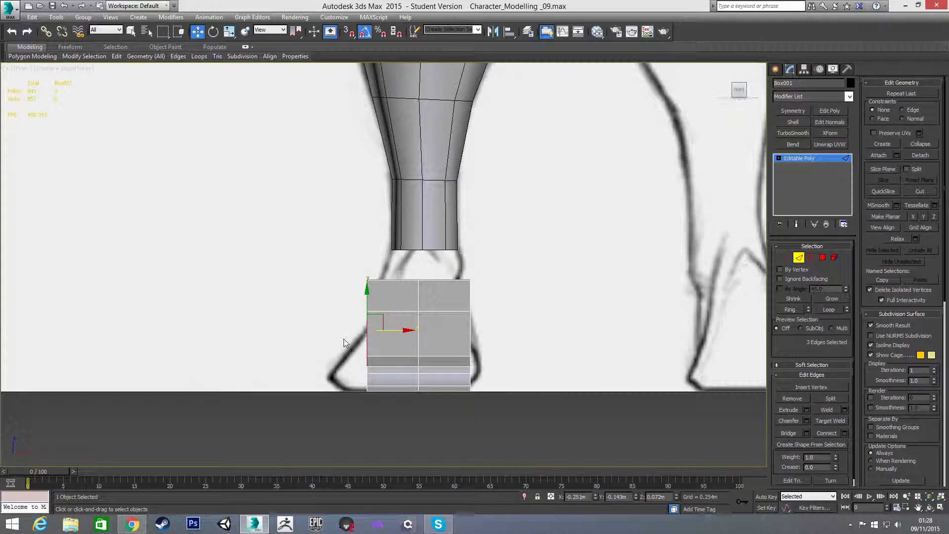
scroll(344, 342, "up", 3)
left_click_drag(421, 308, 433, 311)
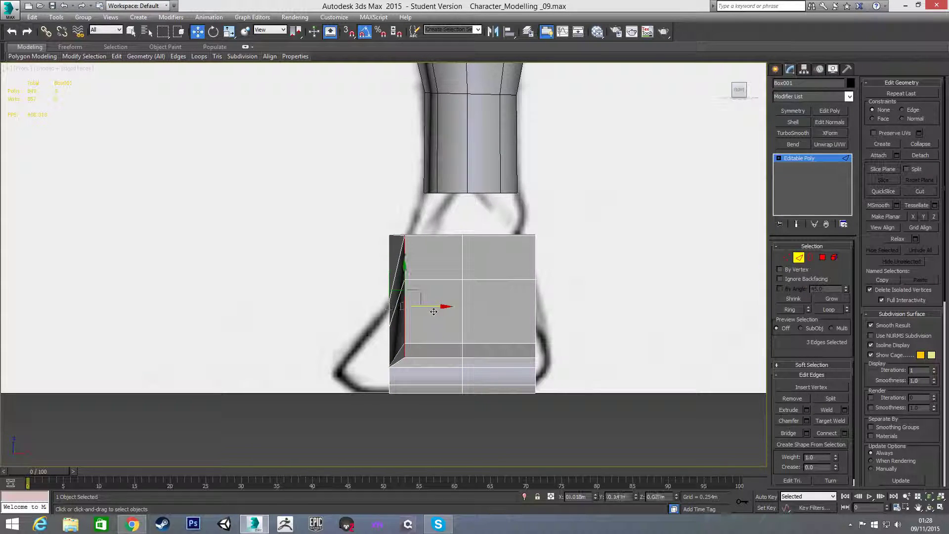
Select the three matching top edges on the inner side of the foot and move them inward in the front view.
double_click(536, 277)
middle_click_drag(557, 315, 512, 332, "alt")
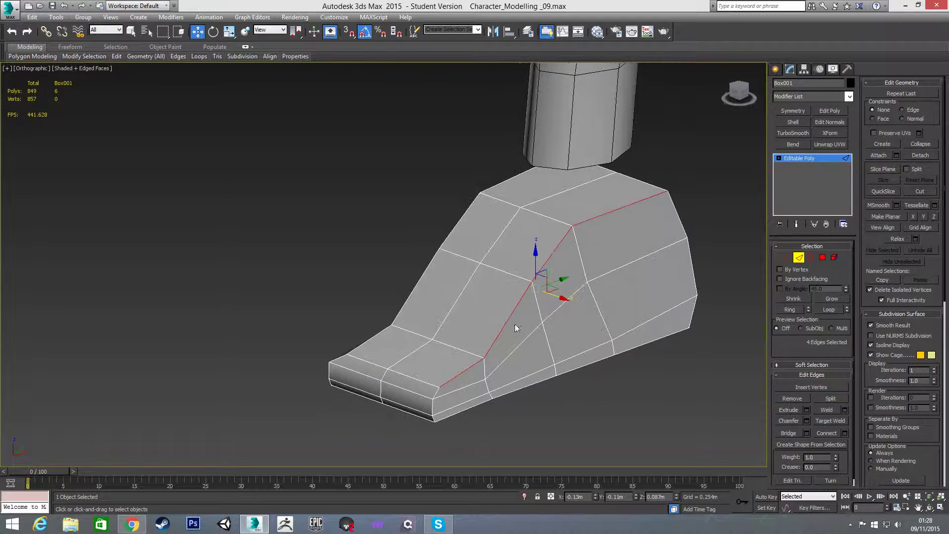
left_click(644, 196, "alt")
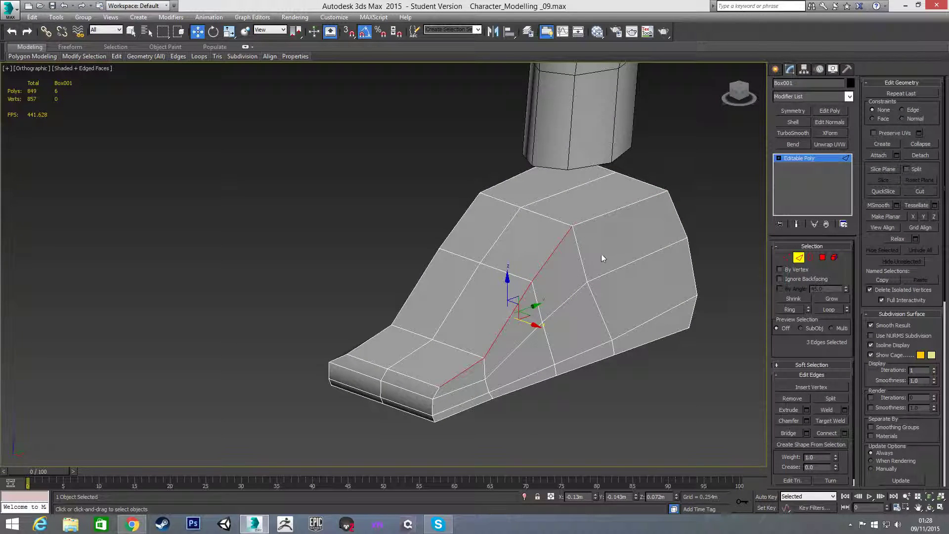
key("f")
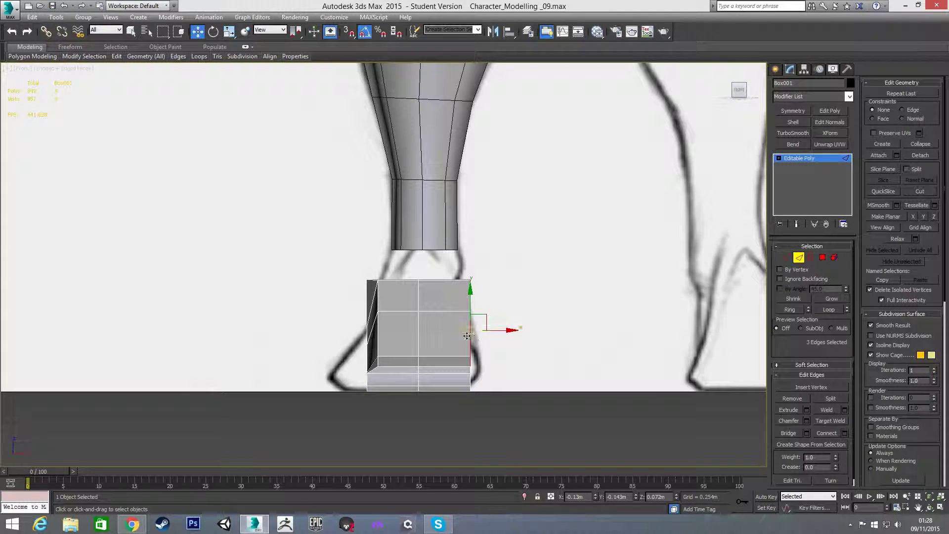
left_click_drag(498, 330, 479, 341)
Pull the inner and outer corner vertices of the toe tip back to round off the front of the foot.
middle_click_drag(479, 341, 455, 387, "alt")
key("1")
left_click_drag(458, 333, 491, 326)
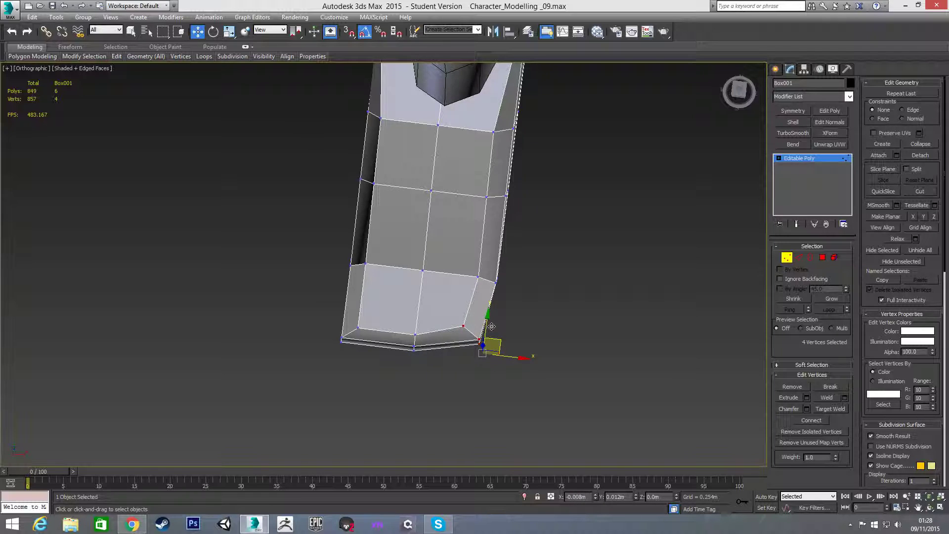
left_click_drag(322, 322, 371, 295)
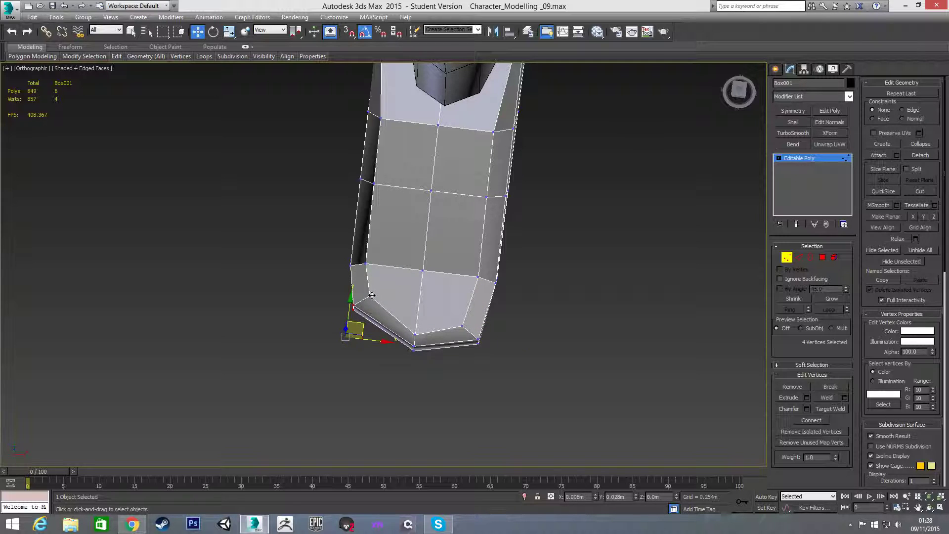
middle_click_drag(372, 295, 438, 270, "alt")
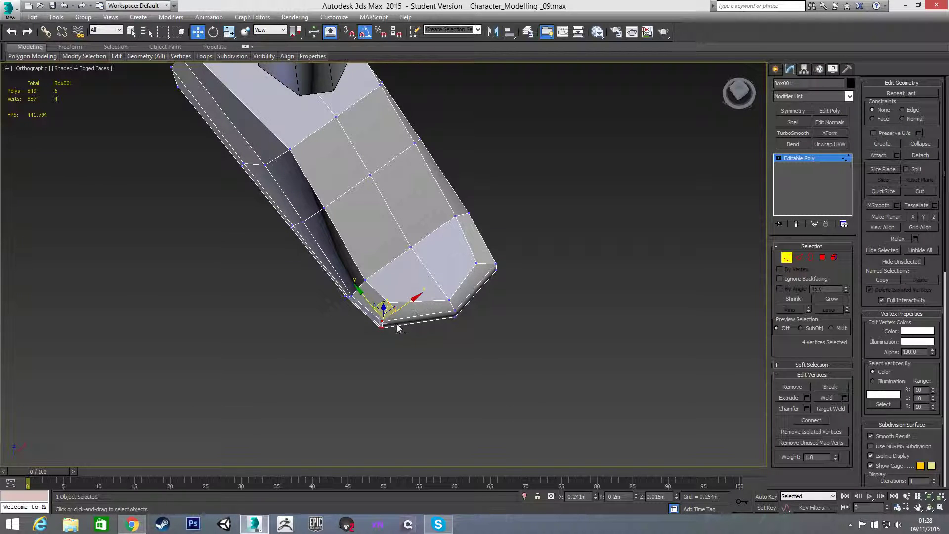
middle_click_drag(349, 312, 428, 328, "alt")
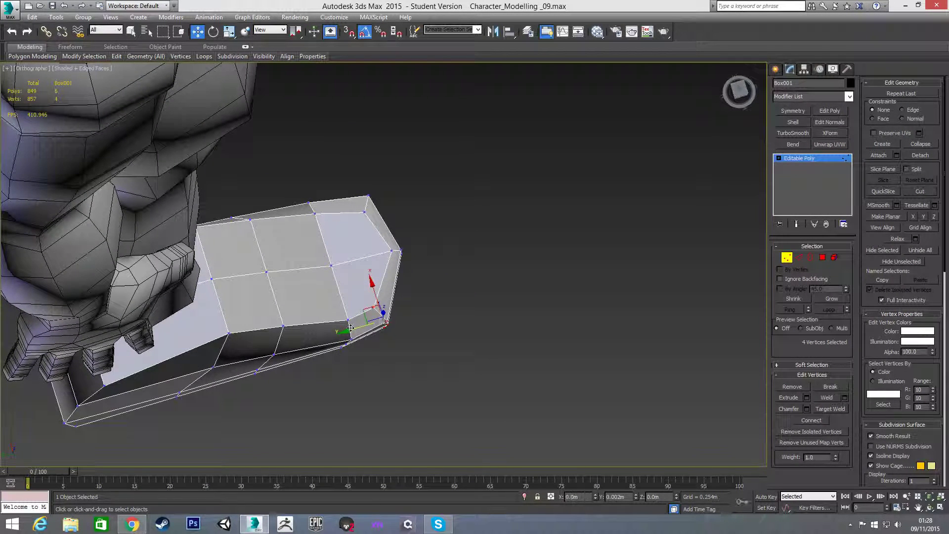
Adjust the outer side vertices of the midfoot outward to widen and curve the foot's outer edge.
middle_click_drag(350, 328, 304, 256, "alt")
left_click_drag(343, 301, 341, 297)
left_click(349, 223, "ctrl")
middle_click_drag(332, 250, 310, 313, "alt")
left_click_drag(358, 258, 346, 259)
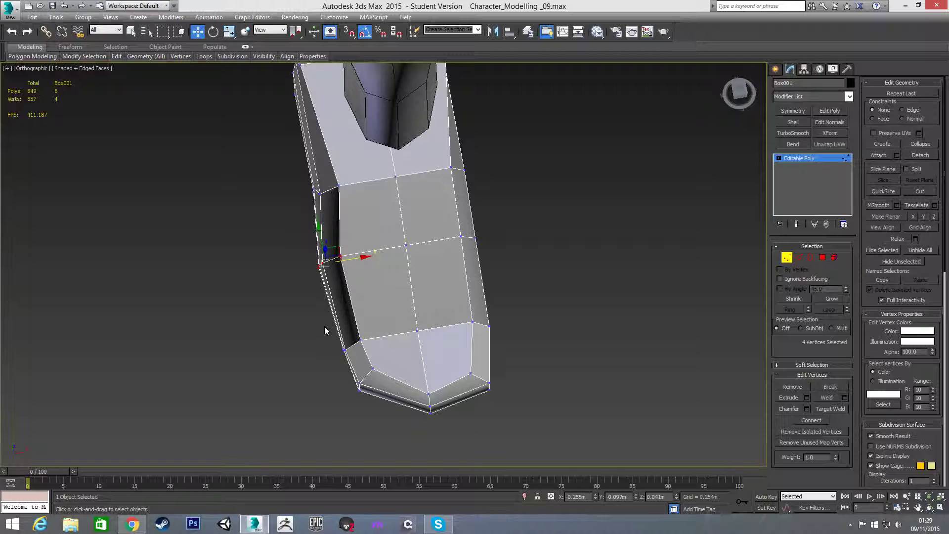
left_click_drag(367, 355, 359, 334)
middle_click_drag(305, 259, 391, 287, "alt")
middle_click_drag(390, 287, 387, 323, "alt")
left_click_drag(439, 328, 435, 331)
middle_click_drag(477, 386, 490, 285, "alt")
scroll(490, 285, "down", 3)
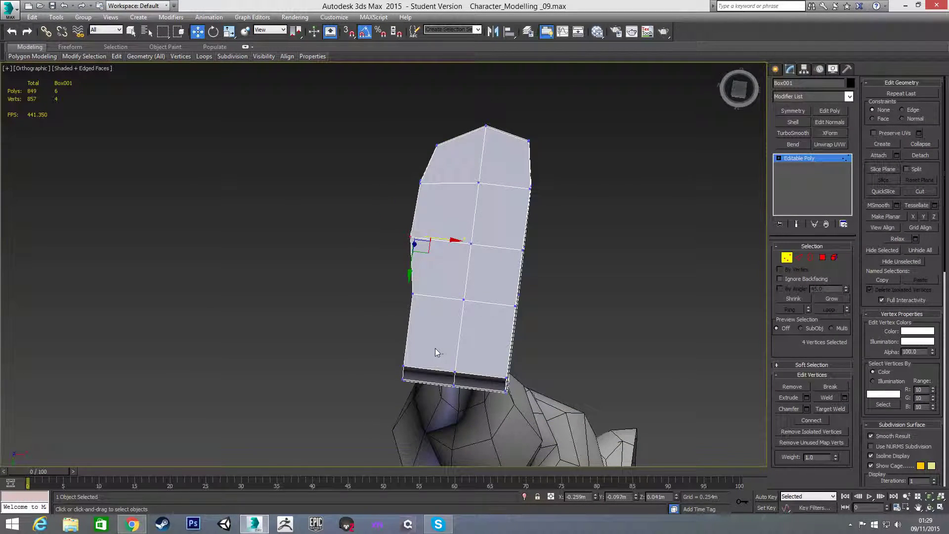
Connect the lengthwise edges of the heel section to add a vertical edge loop around its middle.
key("2")
middle_click_drag(409, 323, 460, 361, "alt")
middle_click_drag(406, 255, 478, 275, "alt")
key("l")
left_click_drag(428, 364, 431, 373)
key("ctrl+shift+e")
key("1")
left_click(420, 377)
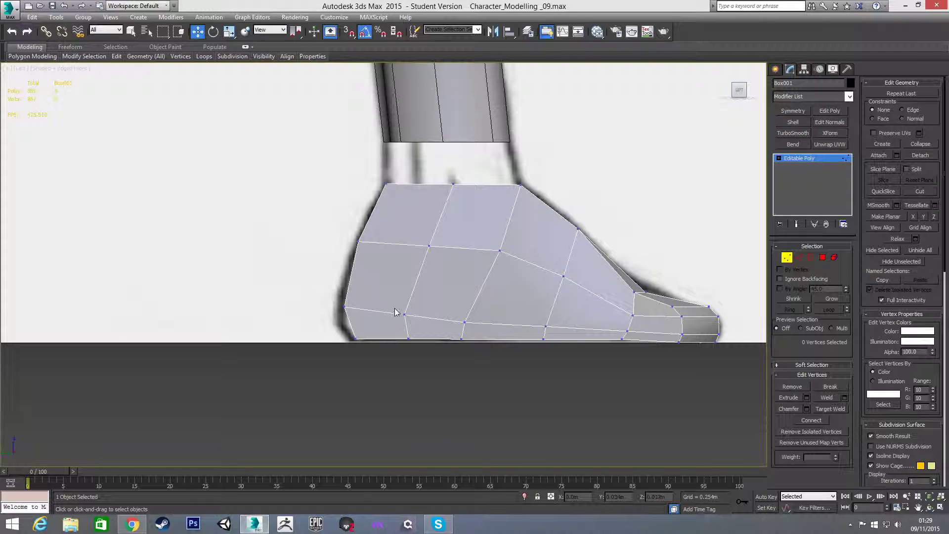
In the bottom view, push the outer vertices of the heel's new loop slightly outward and pull the outer heel corner inward to round it.
left_click_drag(414, 339, 428, 357)
left_click(428, 244, "ctrl")
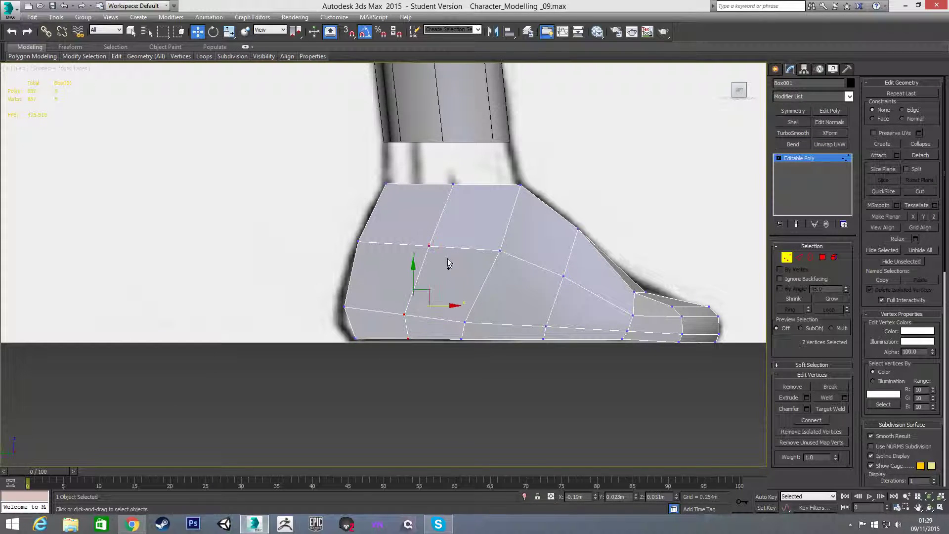
left_click(454, 184, "ctrl")
key("f")
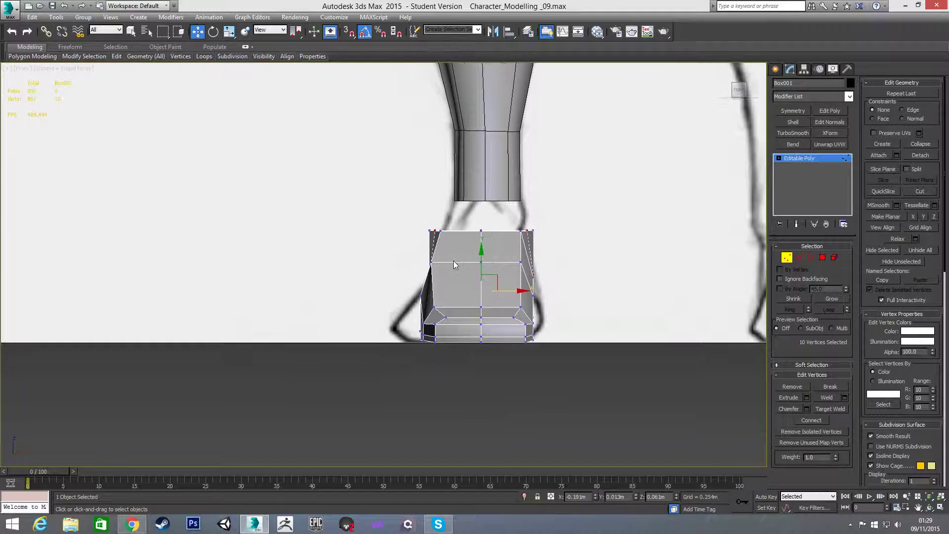
key("v")
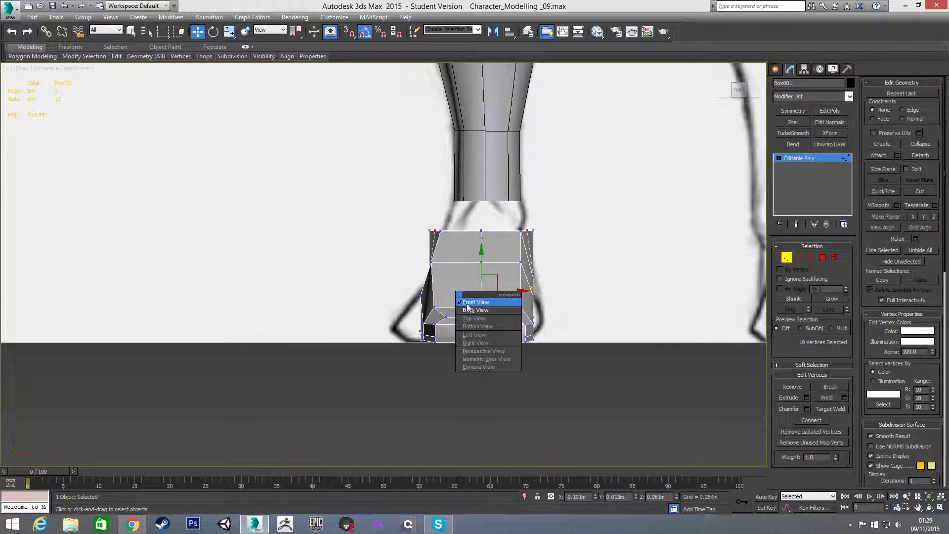
left_click(465, 331)
middle_click_drag(321, 298, 443, 306)
scroll(263, 290, "up", 2)
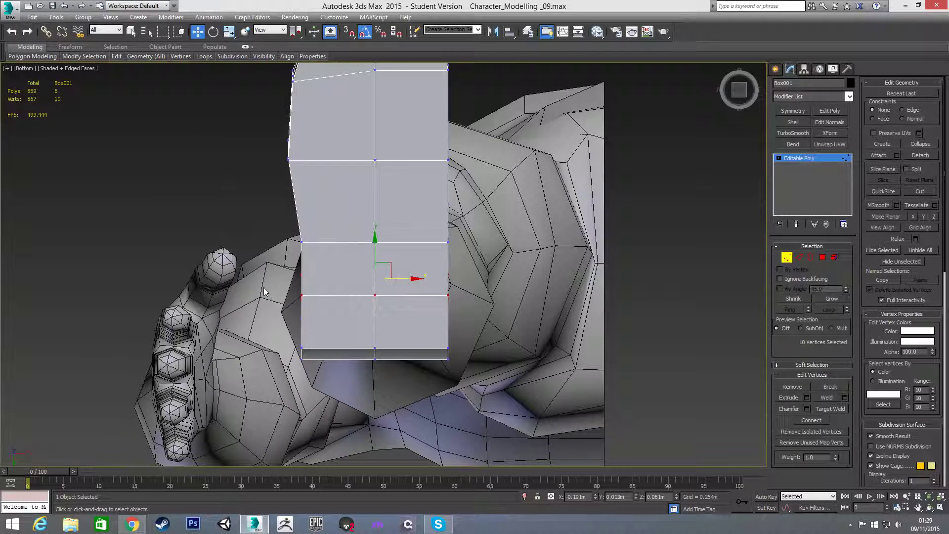
left_click_drag(355, 248, 498, 330, "alt")
left_click_drag(332, 283, 327, 283)
left_click_drag(286, 341, 336, 330)
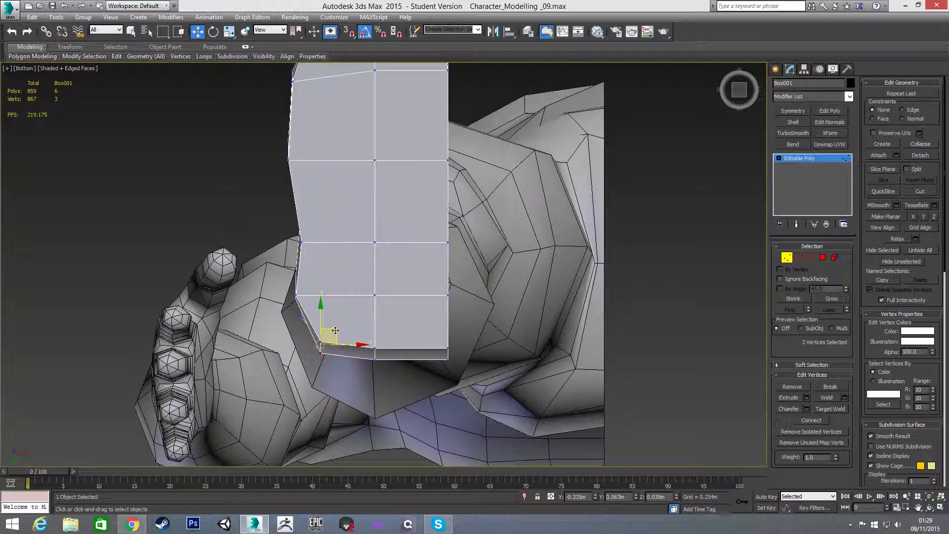
Adjust the outer rear vertex at the top edge of the foot to round the upper heel corner.
middle_click_drag(352, 290, 414, 353, "alt")
scroll(452, 345, "up", 2)
left_click(452, 345)
left_click(354, 195)
middle_click_drag(354, 196, 339, 259, "alt")
left_click_drag(342, 203, 312, 163)
middle_click_drag(311, 163, 371, 161, "alt")
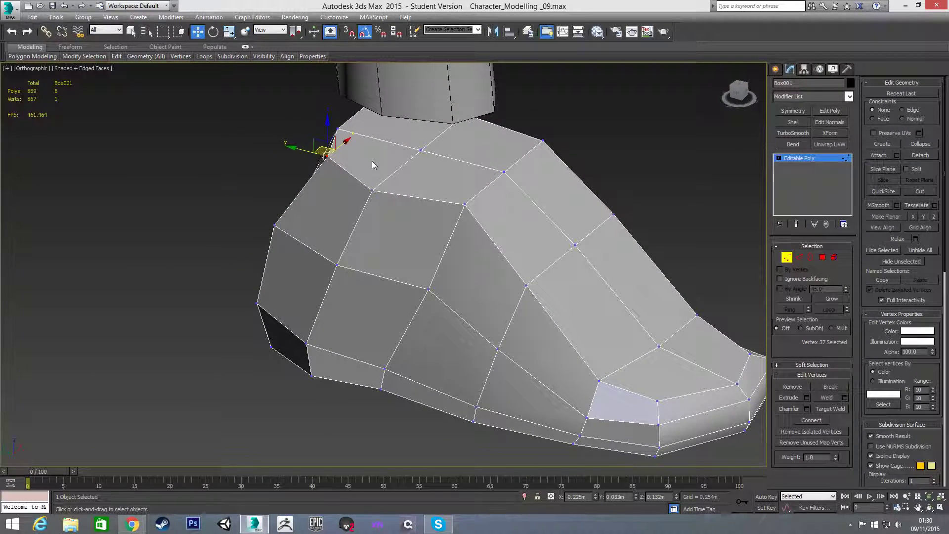
In the front view, move the outer vertices of the foot's top edge inward to follow the ankle in the sketch.
key("f")
scroll(313, 267, "up", 5)
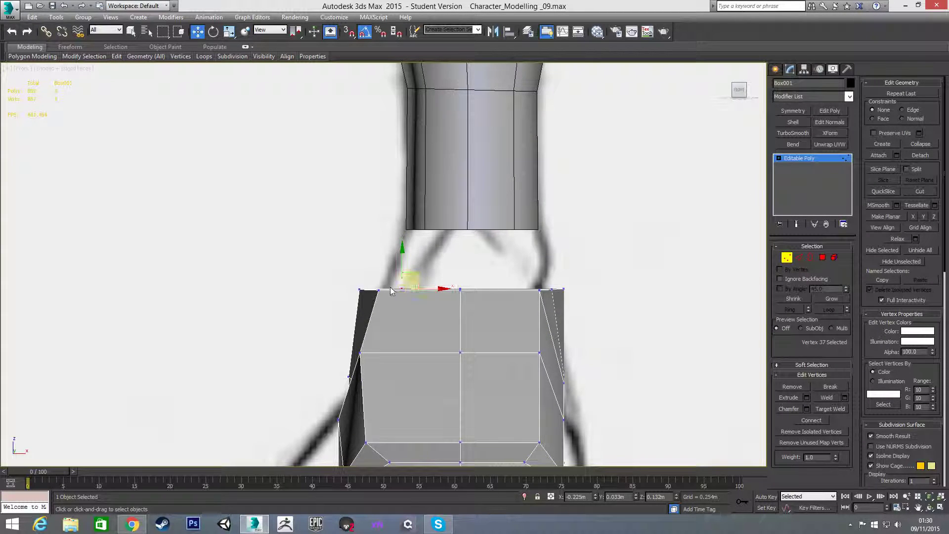
left_click_drag(394, 293, 447, 298)
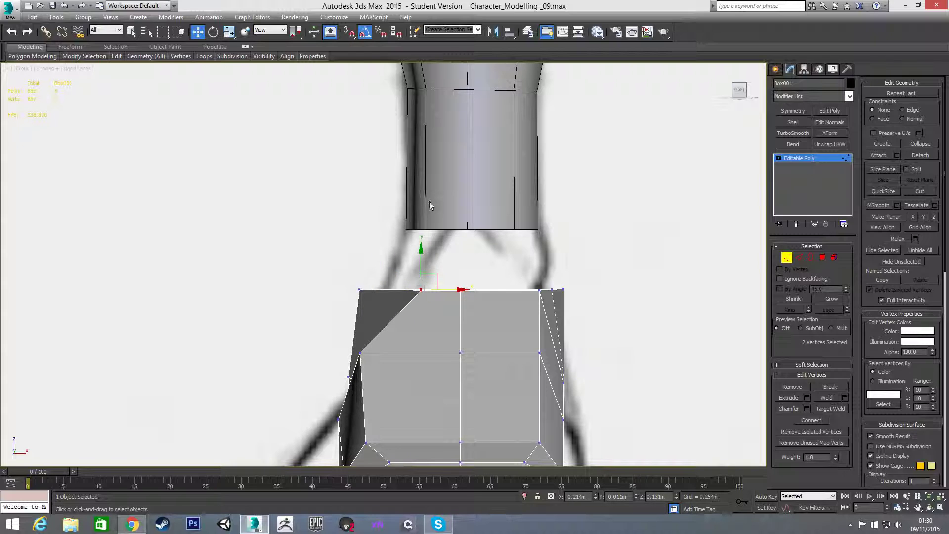
left_click_drag(340, 272, 428, 291)
scroll(354, 281, "down", 4)
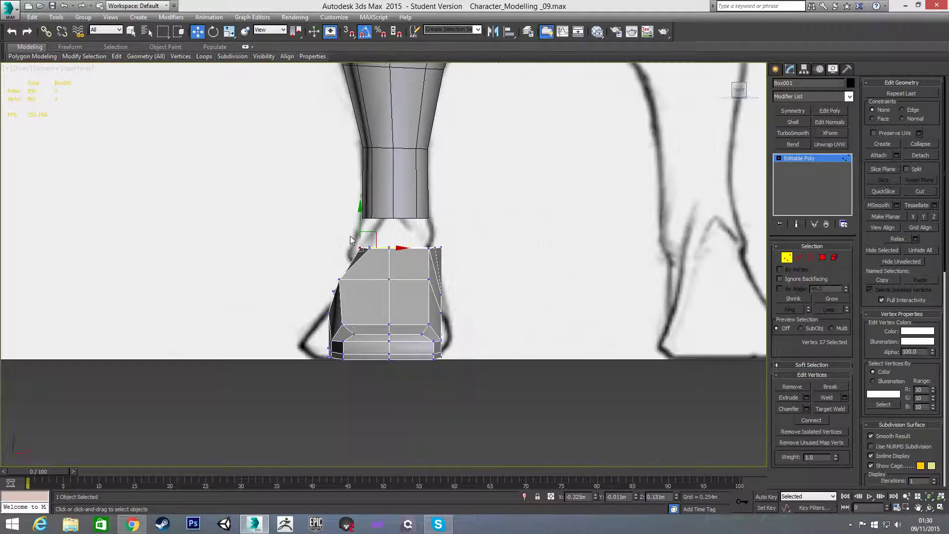
Move the inner vertices of the foot's top edge inward in the front view to narrow and round the ankle end.
scroll(430, 257, "up", 6)
middle_click_drag(411, 224, 411, 246, "alt")
left_click(443, 218)
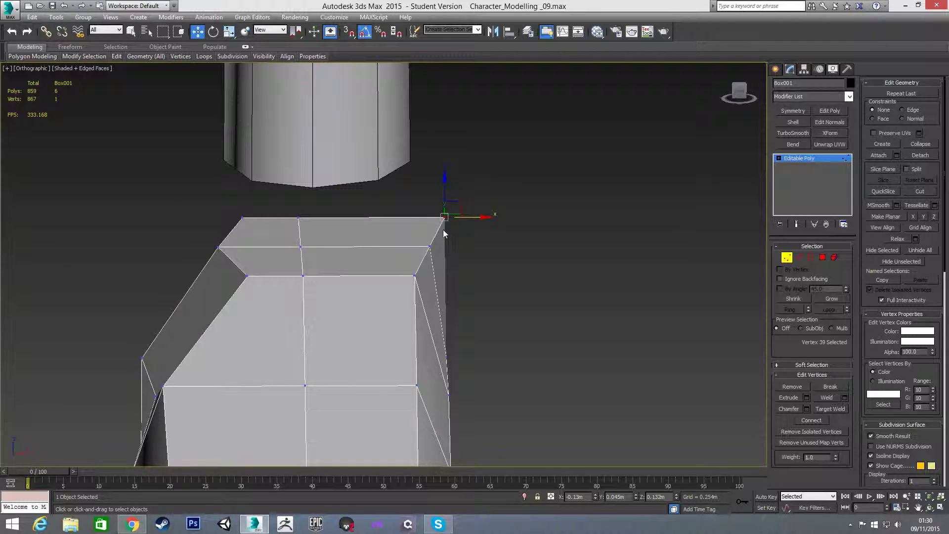
left_click(416, 275, "ctrl")
key("f")
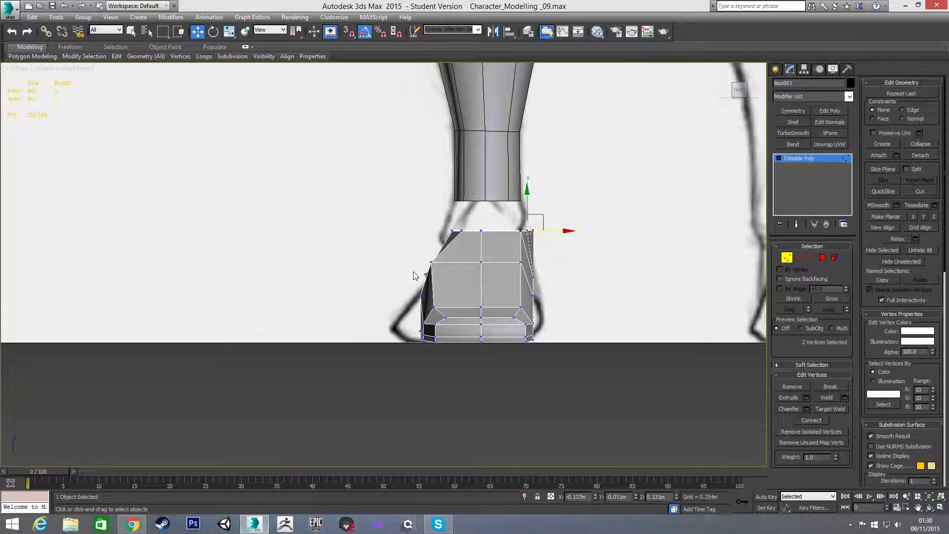
scroll(576, 232, "up", 4)
left_click_drag(601, 239, 569, 239)
mouse_move(512, 230)
left_mouse_down("alt")
mouse_move(528, 255)
mouse_move(520, 236)
left_mouse_up("alt")
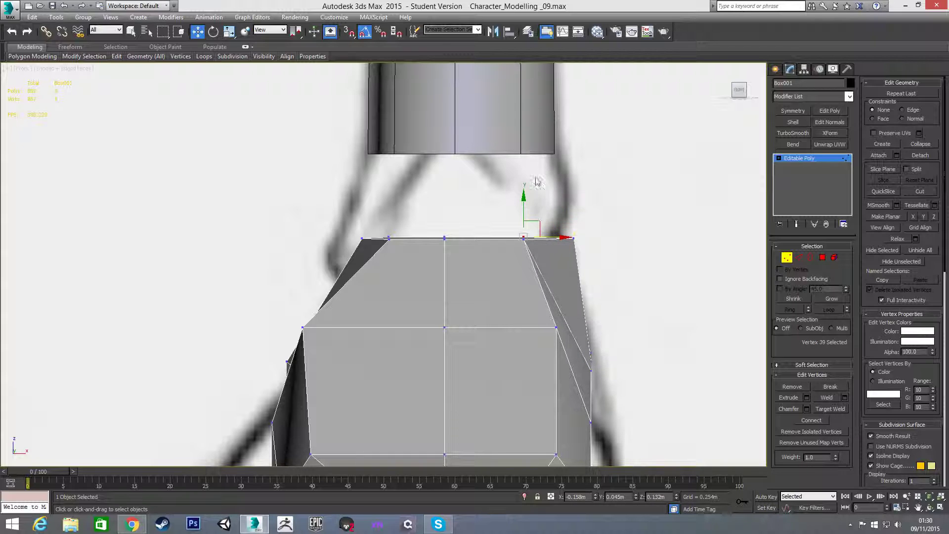
left_click_drag(587, 256, 581, 240)
left_click_drag(425, 232, 453, 259)
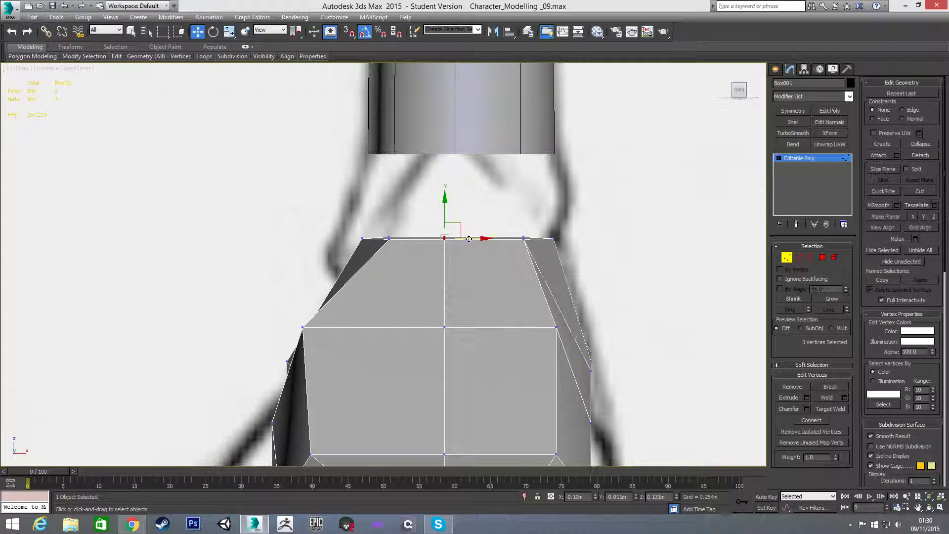
scroll(450, 236, "down", 3)
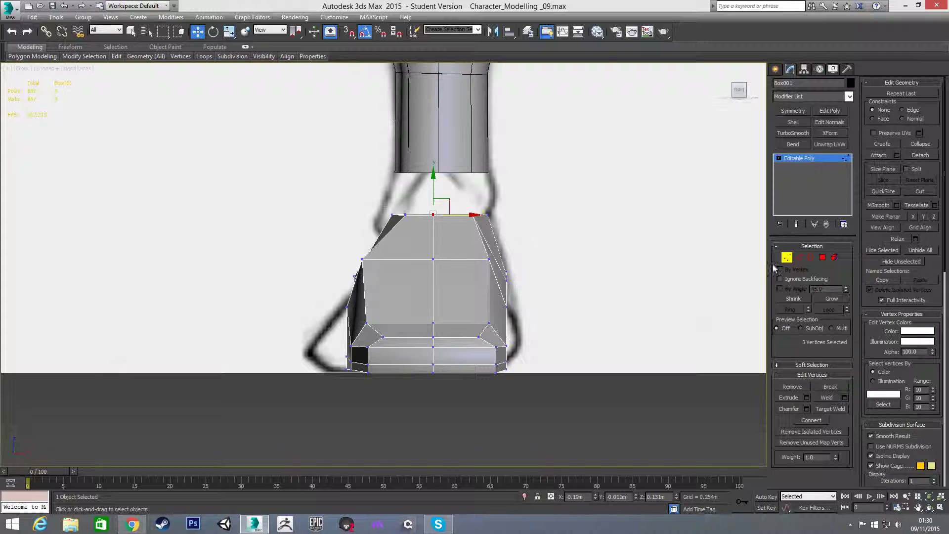
Shift the whole foot sideways by about 0.003 m in the front view.
left_click(786, 257)
left_click_drag(462, 294, 464, 293)
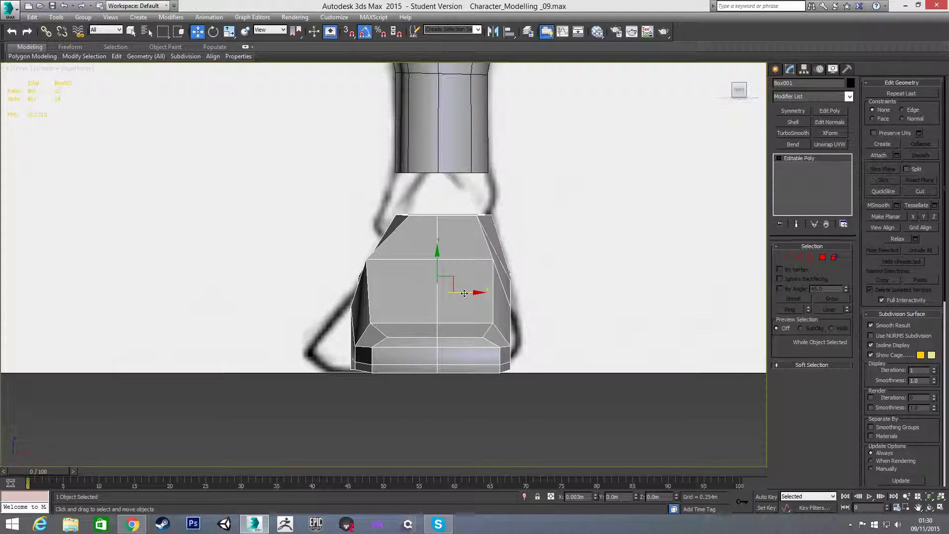
left_click(786, 257)
Move the outer instep vertex inward and refine the outer and inner vertices of the foot's top edge in the front view.
middle_click_drag(499, 273, 402, 318, "alt")
left_click(374, 307)
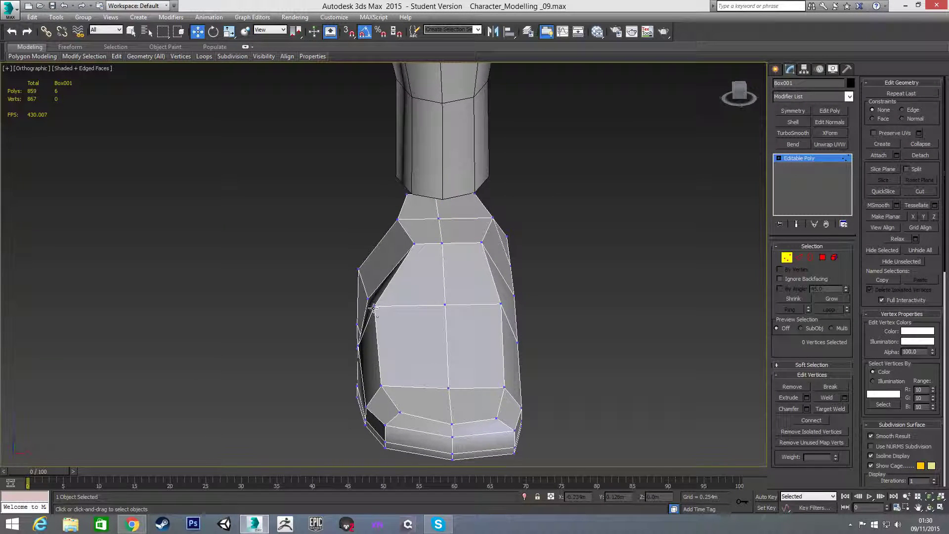
left_click_drag(397, 307, 414, 320)
middle_click_drag(415, 320, 400, 262, "alt")
key("f")
left_click_drag(425, 204, 429, 201)
left_click(503, 202)
left_click_drag(531, 203, 513, 204)
In the left view, move the top vertices of the instep row forward and down towards the toes.
middle_click_drag(513, 204, 470, 292, "alt")
left_click(403, 198)
middle_click_drag(402, 199, 476, 191, "alt")
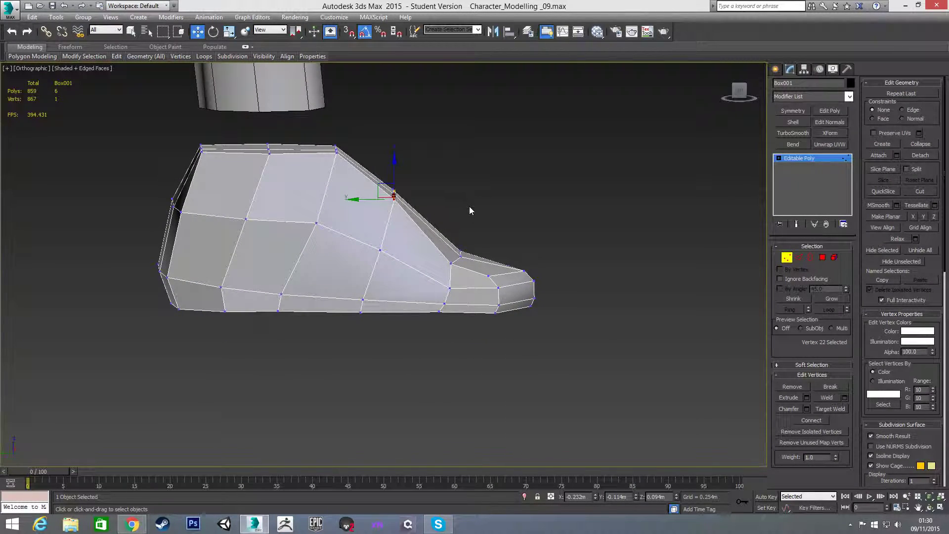
middle_click_drag(453, 227, 424, 221, "alt")
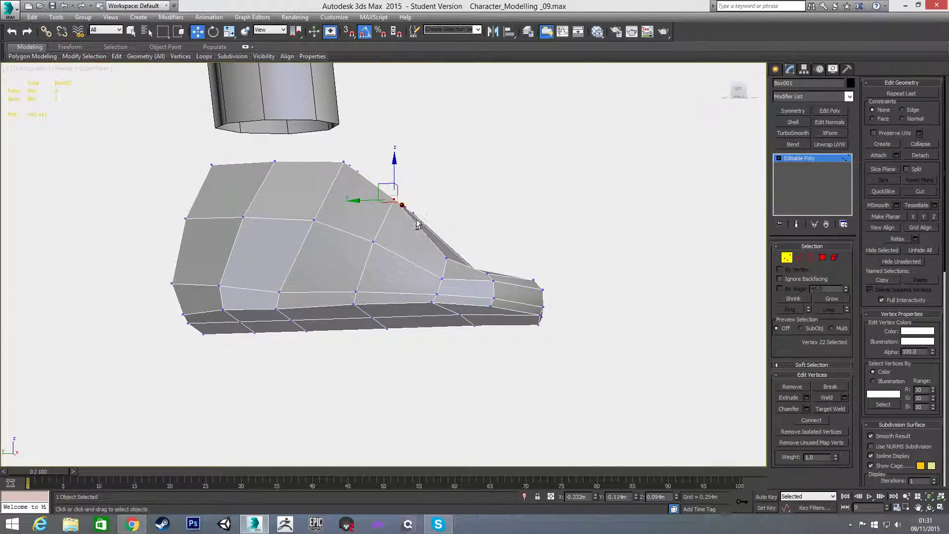
key("l")
scroll(478, 254, "up", 3)
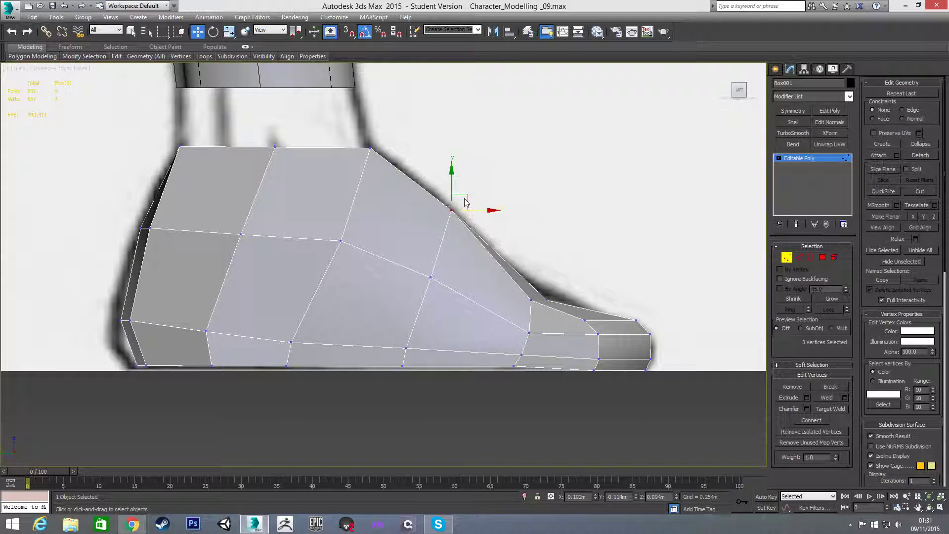
left_click(441, 194)
left_click_drag(467, 199, 493, 240)
Shift the instep row's side and sole vertices forward in line with its top, and fine-tune the top vertices.
left_click_drag(453, 304, 453, 299)
left_click_drag(445, 264, 473, 290)
left_click_drag(396, 340, 475, 360)
left_click_drag(474, 225, 506, 272)
left_click_drag(498, 234, 497, 244)
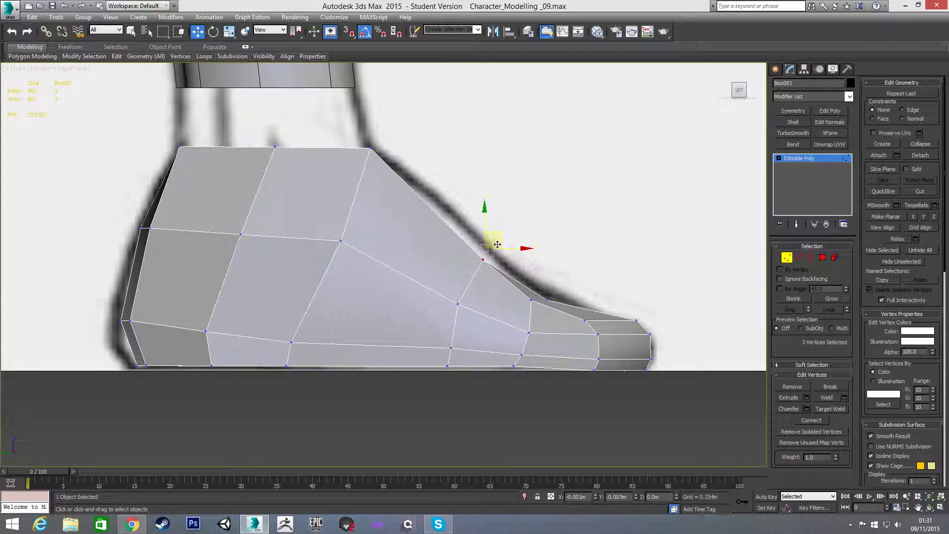
left_click(534, 211)
Connect the lengthwise edges between ankle and instep to add an edge loop, and move its top vertices towards the sketch outline.
key("2")
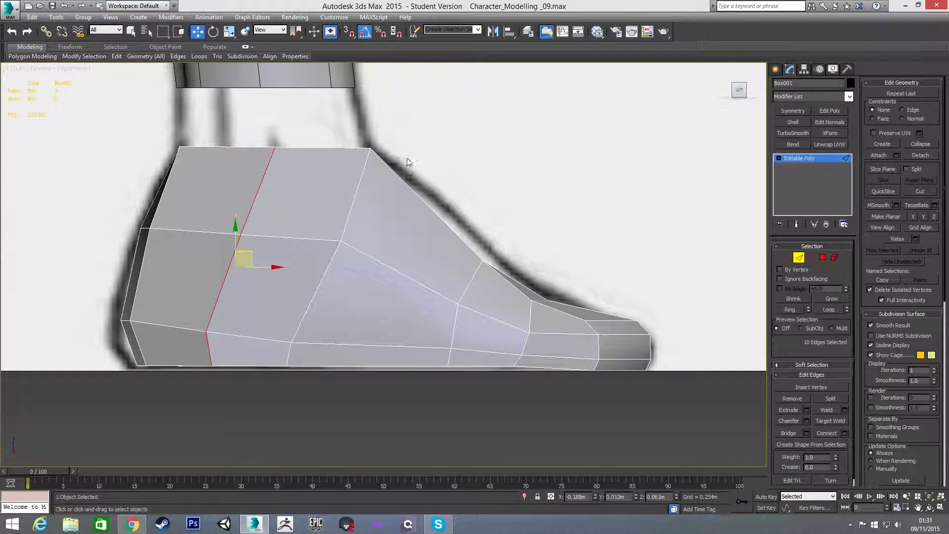
left_click_drag(401, 407, 402, 410)
key("ctrl+shift+e")
key("1")
left_click_drag(412, 184, 440, 232)
mouse_move(422, 186)
left_mouse_down()
mouse_move(437, 223)
mouse_move(442, 189)
left_mouse_up()
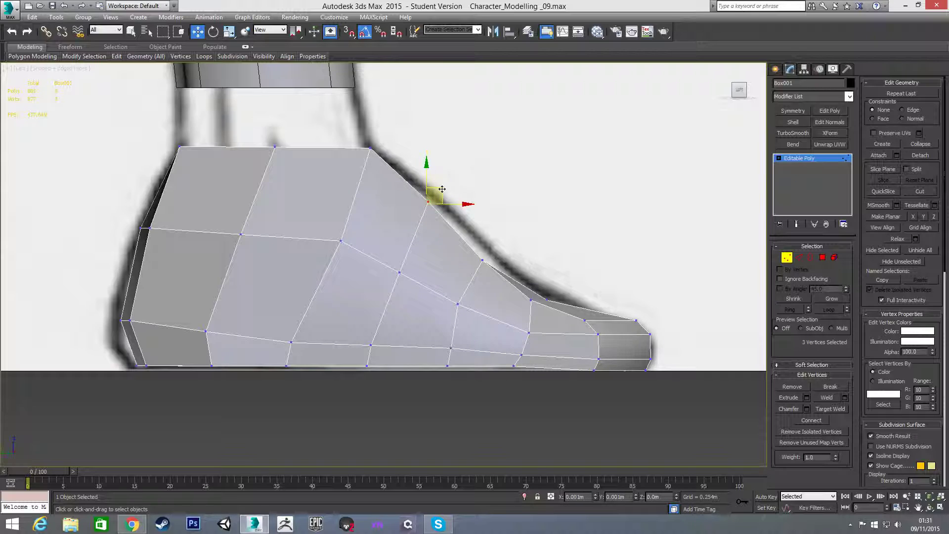
Adjust the outer side vertices of the midfoot to smooth the foot's outer contour.
left_click(399, 272)
middle_click_drag(462, 287, 352, 290, "alt")
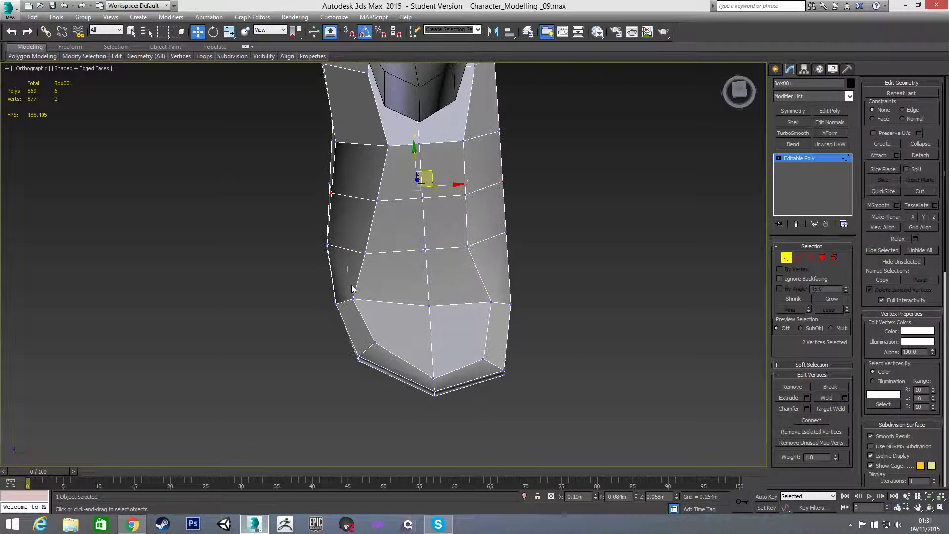
left_click_drag(345, 208, 357, 186)
mouse_move(343, 220)
middle_mouse_down("alt")
mouse_move(333, 212)
mouse_move(355, 220)
middle_mouse_up("alt")
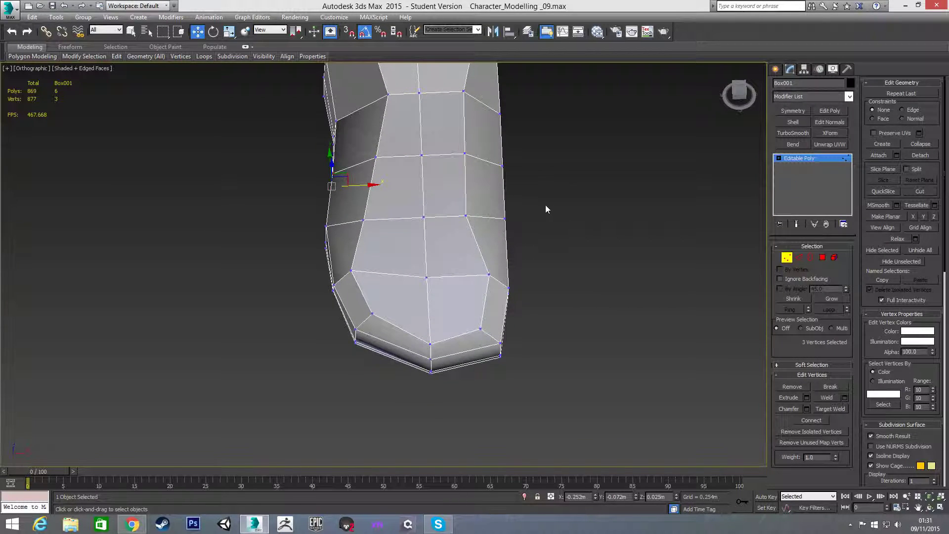
Adjust the inner side vertices along the foot, row by row, to curve its inner contour.
middle_click_drag(547, 209, 528, 282, "alt")
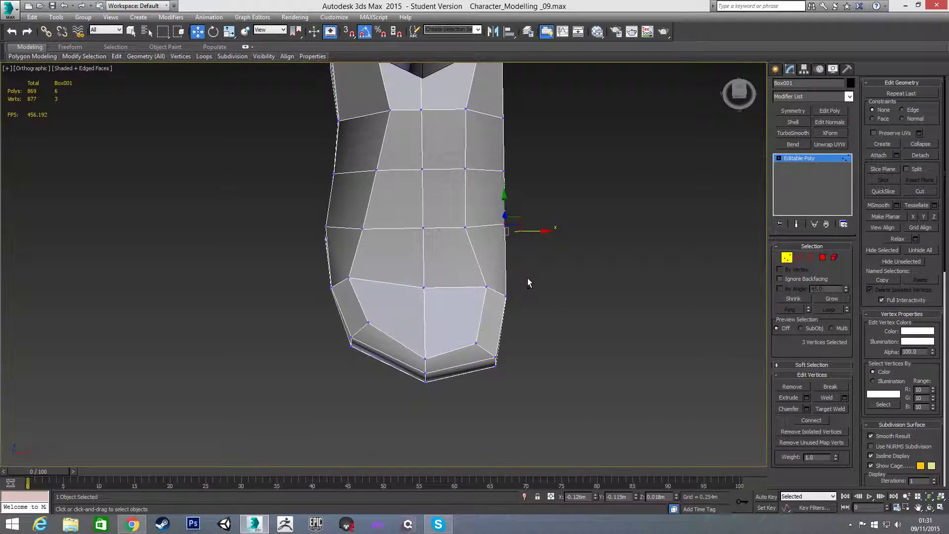
left_click_drag(541, 231, 524, 230)
middle_click_drag(530, 228, 524, 183, "alt")
left_click_drag(560, 220, 566, 221)
middle_click_drag(566, 221, 550, 177, "alt")
left_click_drag(589, 201, 591, 200)
middle_click_drag(591, 201, 604, 173, "alt")
left_click_drag(595, 171, 580, 169)
Move the inner corner vertices of the heel inward to round the back of the foot.
middle_click_drag(584, 276, 607, 173, "alt")
middle_click_drag(607, 173, 531, 270, "alt")
middle_click_drag(531, 270, 458, 361)
left_click_drag(457, 361, 486, 368)
middle_click_drag(486, 367, 629, 241, "alt")
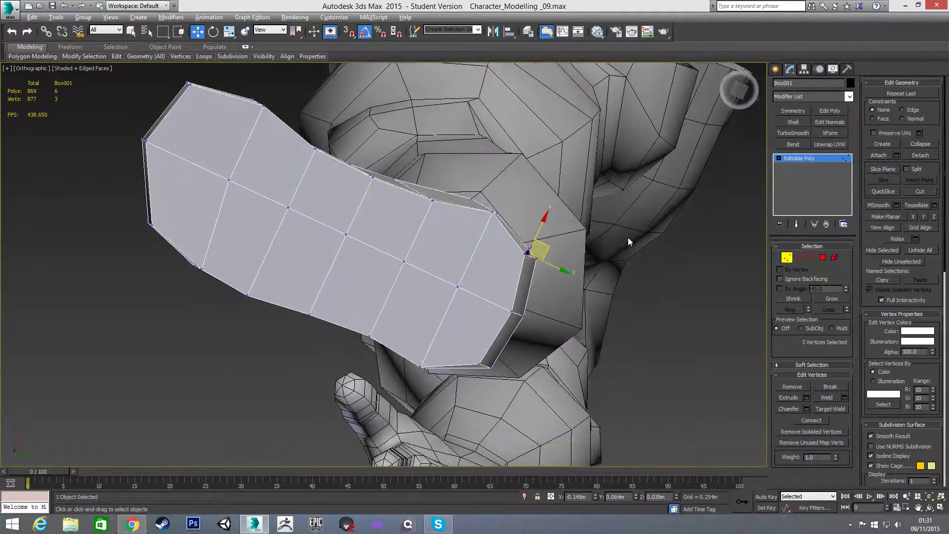
In the left view, lower the upper instep vertices and move the front vertices of the ankle edge back about 0.006 m.
middle_click_drag(502, 206, 487, 325, "alt")
key("l")
scroll(484, 236, "up", 3)
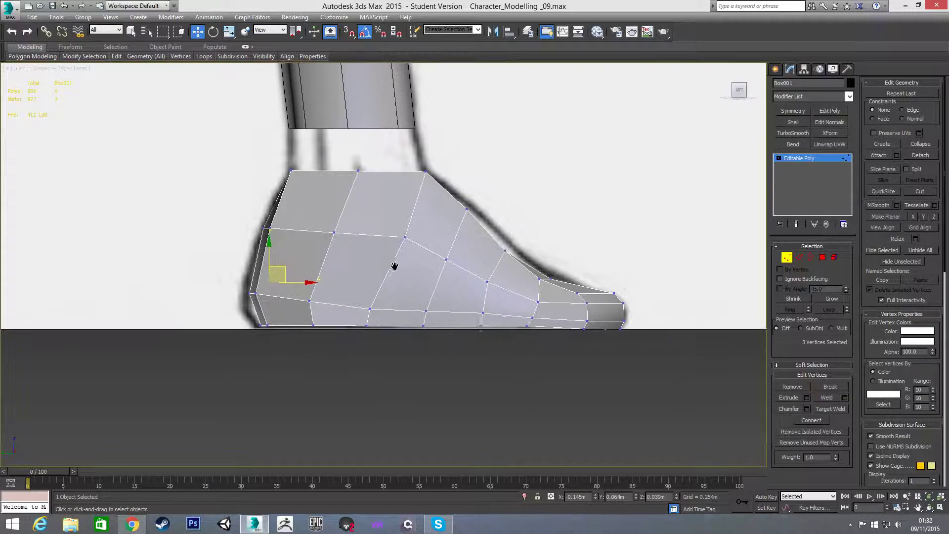
left_click(436, 196)
left_click_drag(454, 183, 445, 197)
left_click(558, 200)
mouse_move(365, 134)
left_mouse_down()
mouse_move(397, 159)
mouse_move(384, 132)
left_mouse_up()
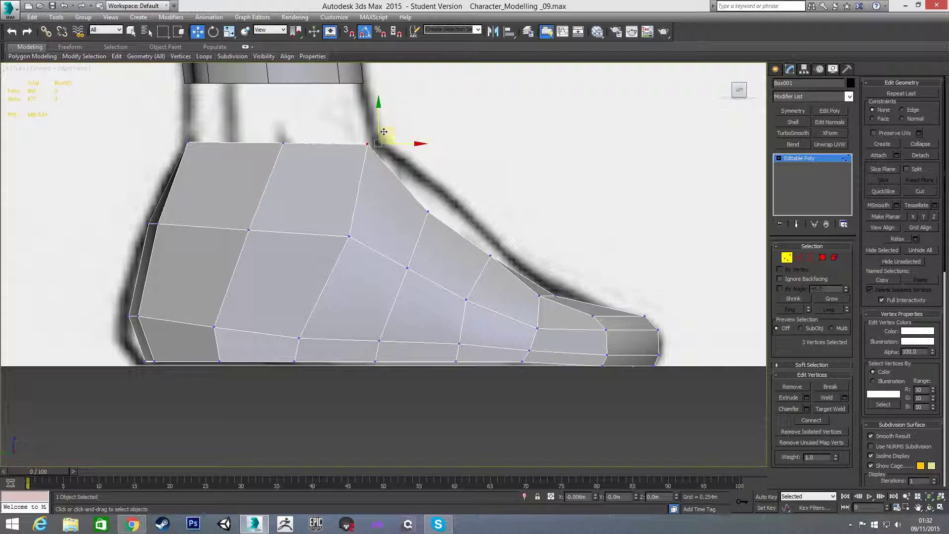
scroll(485, 198, "down", 2)
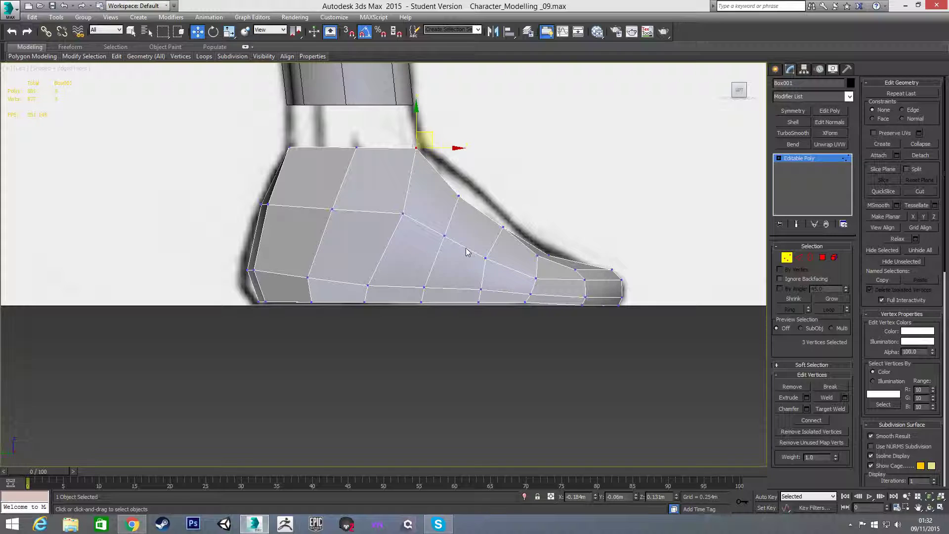
Select the two outer vertices on top of the instep and lower them to round the top of the foot.
left_click(502, 228)
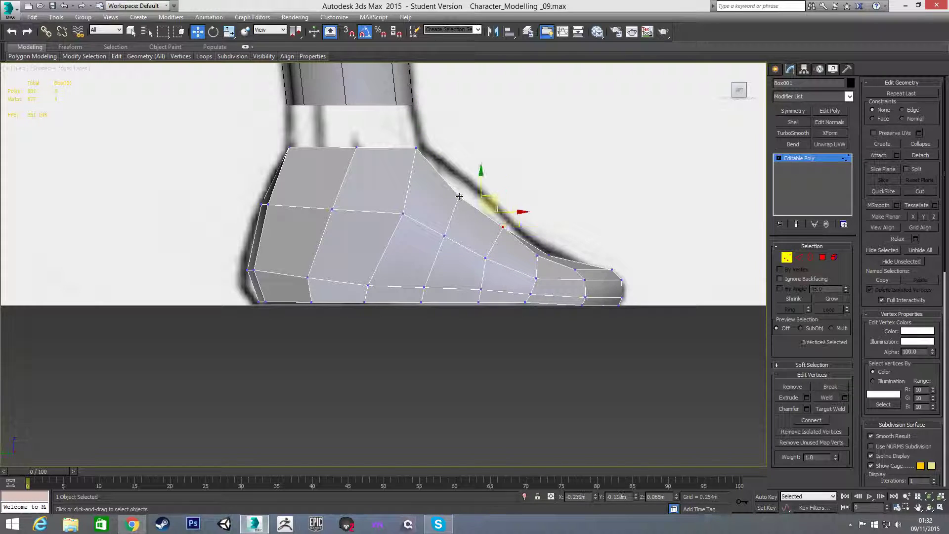
left_click_drag(497, 197, 462, 221)
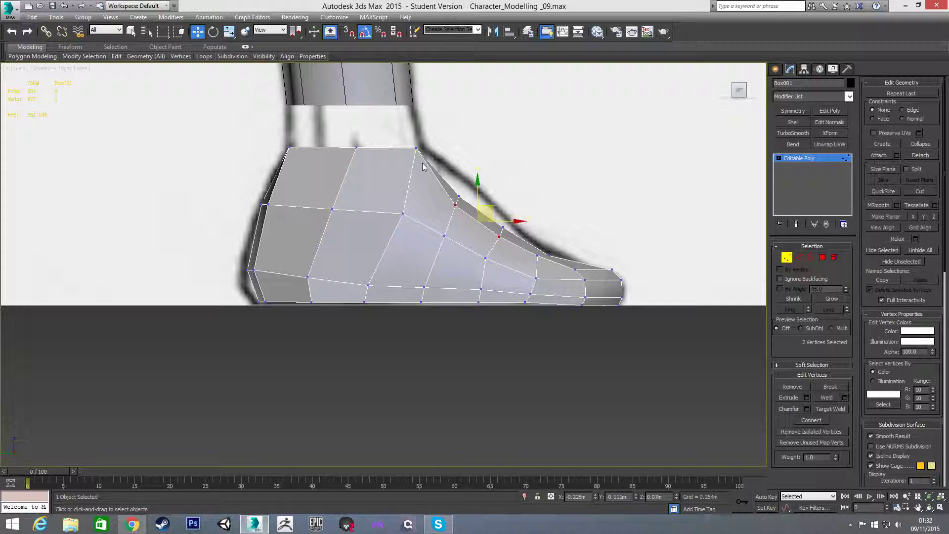
mouse_move(428, 173)
middle_mouse_down("alt")
mouse_move(430, 205)
mouse_move(436, 162)
middle_mouse_up("alt")
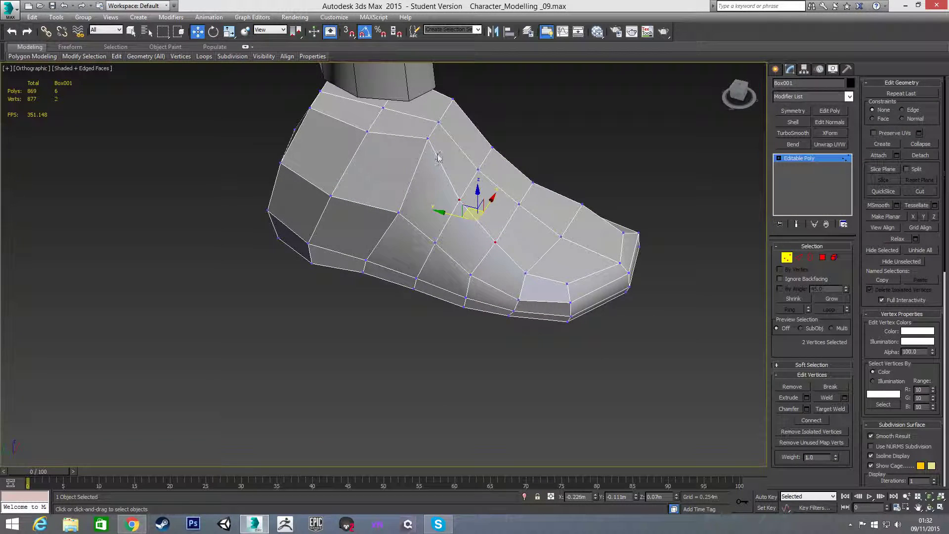
Select the two front corner vertices of the ankle edge and move them back in the left view.
left_click(438, 123)
key("l")
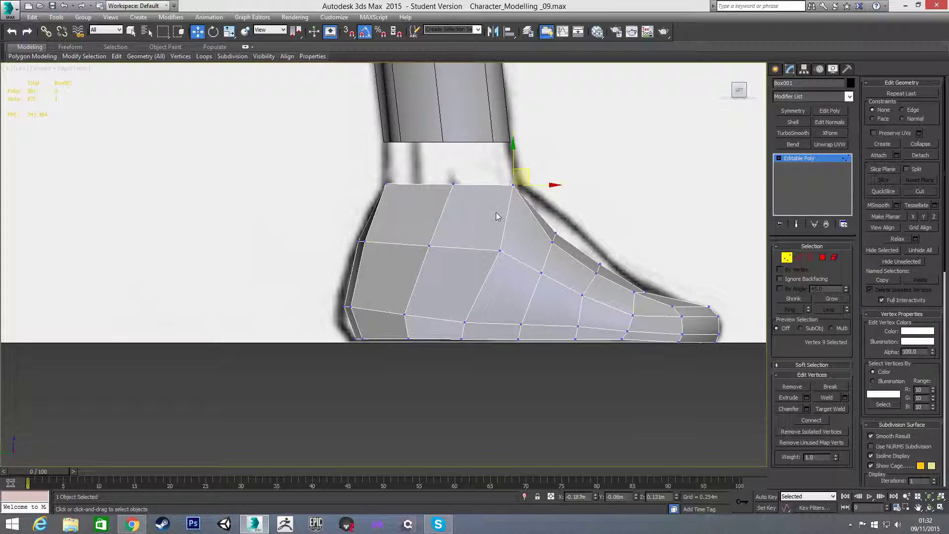
scroll(434, 211, "up", 3)
middle_click_drag(446, 169, 444, 197, "alt")
left_click(487, 150)
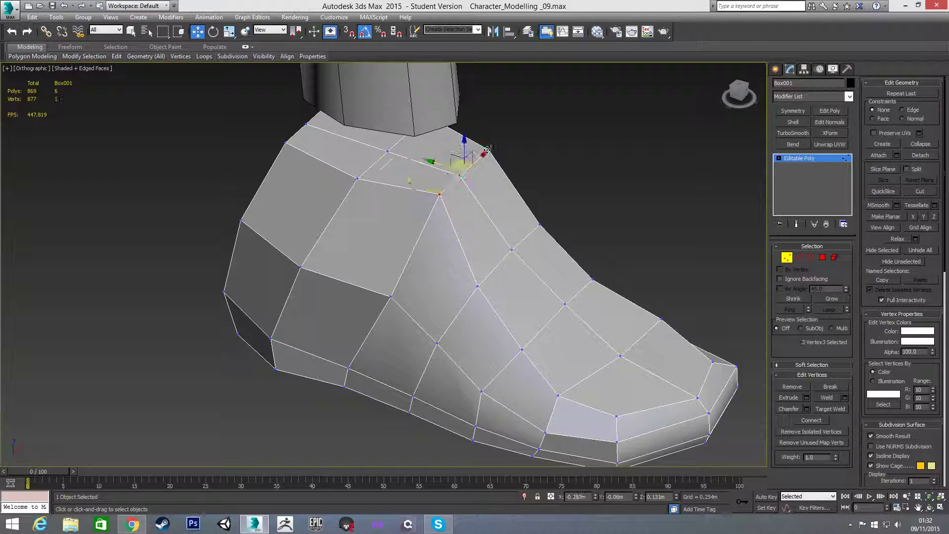
key("l")
scroll(486, 205, "up", 4)
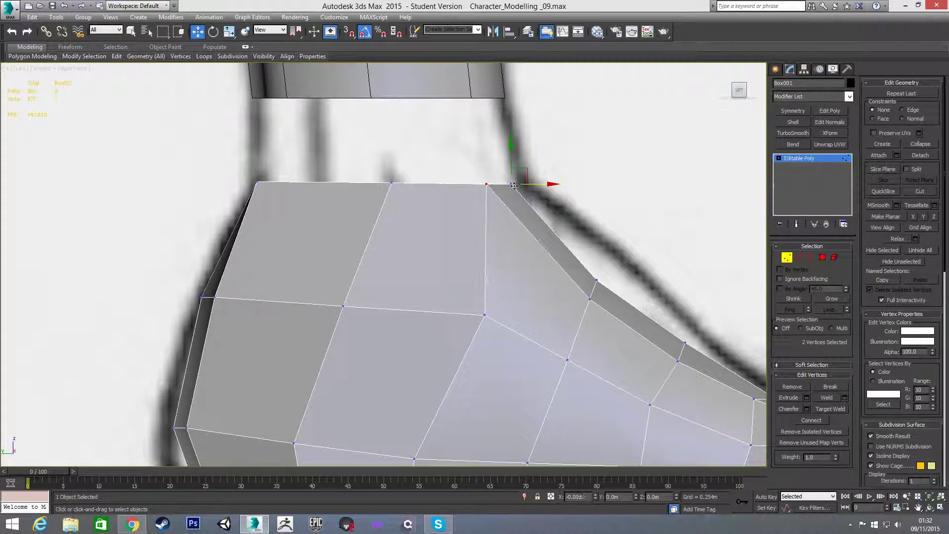
left_click_drag(505, 185, 478, 184)
scroll(552, 225, "down", 5)
Move two mid-height inner side vertices below the ankle slightly outward from the foot's centre.
middle_click_drag(482, 257, 385, 309, "alt")
scroll(390, 234, "up", 3)
middle_click_drag(420, 225, 446, 231, "alt")
mouse_move(504, 253)
middle_mouse_down("alt")
mouse_move(489, 250)
mouse_move(451, 275)
mouse_move(449, 250)
mouse_move(482, 244)
mouse_move(474, 258)
mouse_move(493, 276)
middle_mouse_up("alt")
key("f")
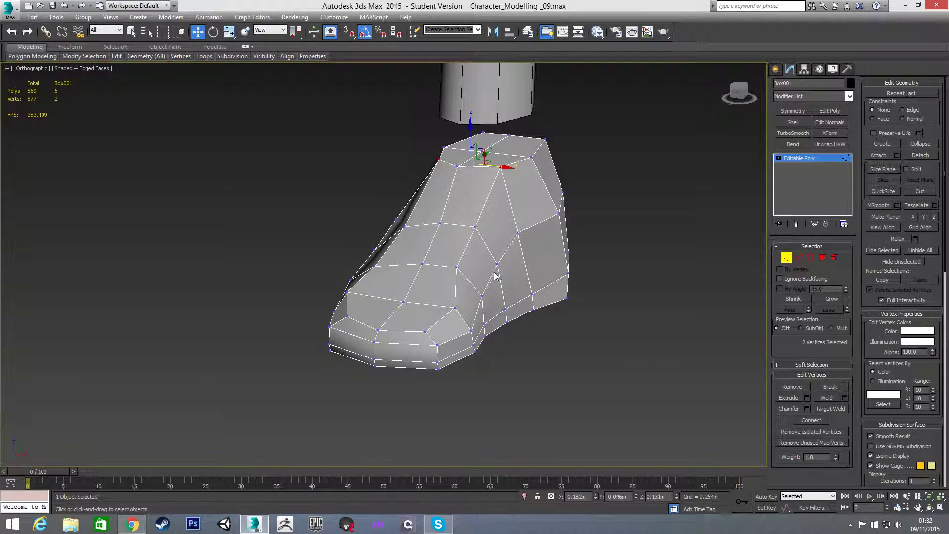
left_click(499, 265)
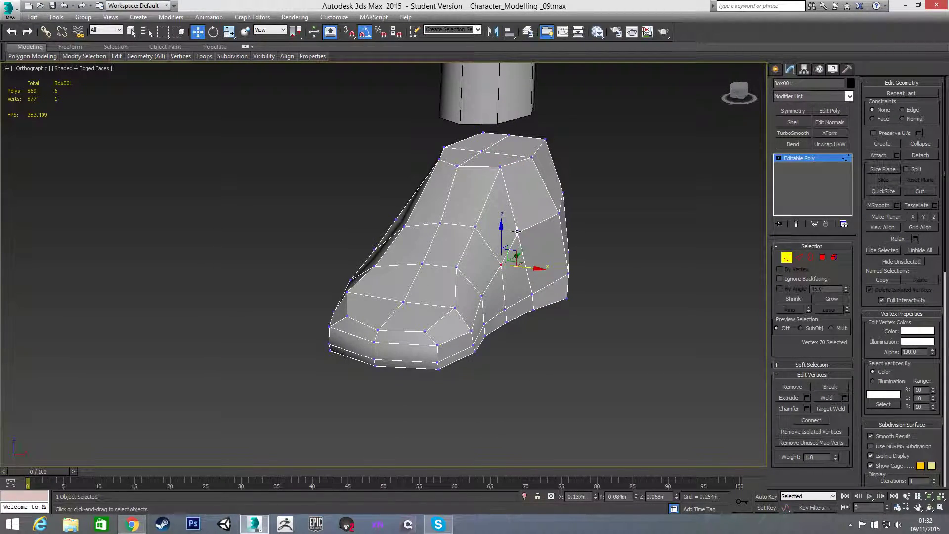
left_click(538, 241)
left_click(518, 231)
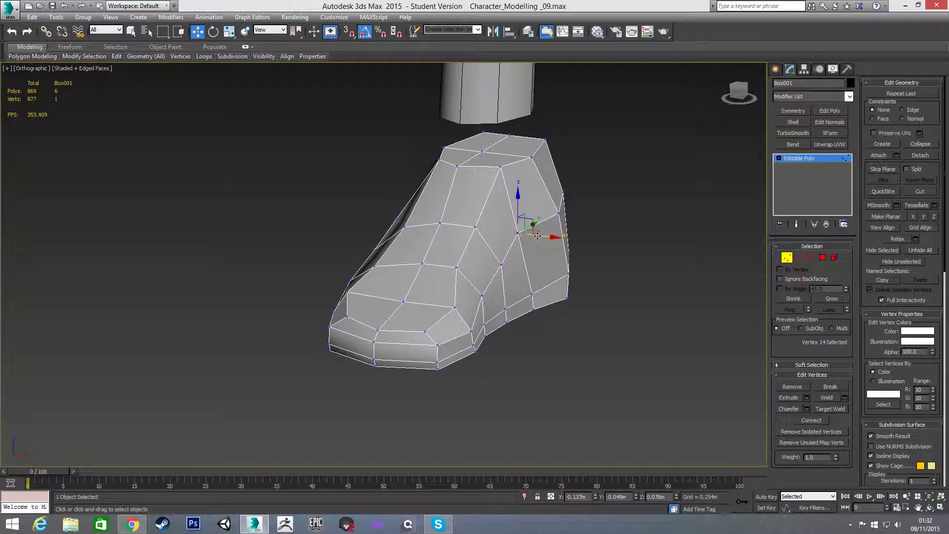
mouse_move(530, 261)
middle_mouse_down("alt")
mouse_move(487, 128)
mouse_move(525, 118)
mouse_move(533, 204)
middle_mouse_up("alt")
Select all the sole vertices and scale them slightly inward to taper the foot's bottom edge.
key("f")
middle_click_drag(484, 297, 478, 232)
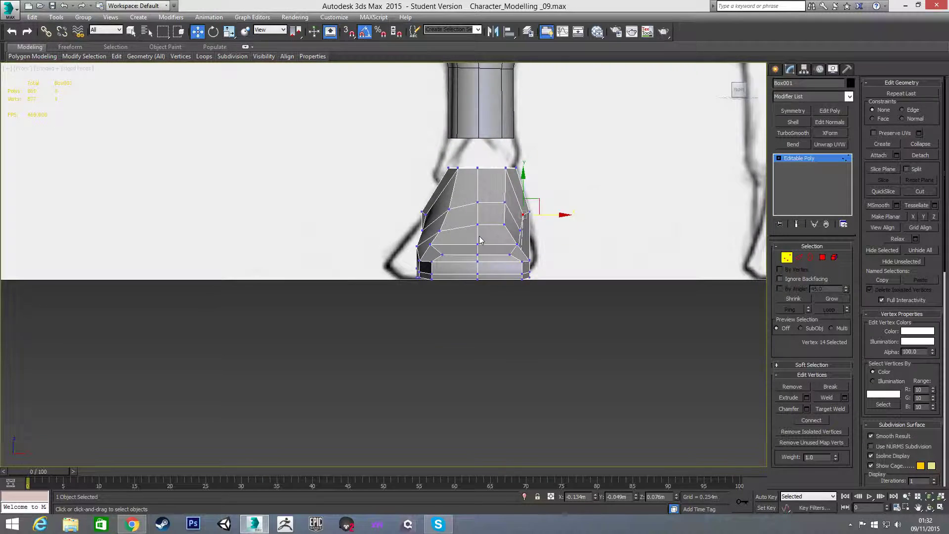
scroll(479, 231, "up", 2)
left_click_drag(538, 321, 553, 326)
key("alt+x")
middle_click_drag(491, 327, 470, 336, "alt")
key("r")
left_click_drag(427, 296, 432, 296)
key("f")
scroll(469, 316, "up", 4)
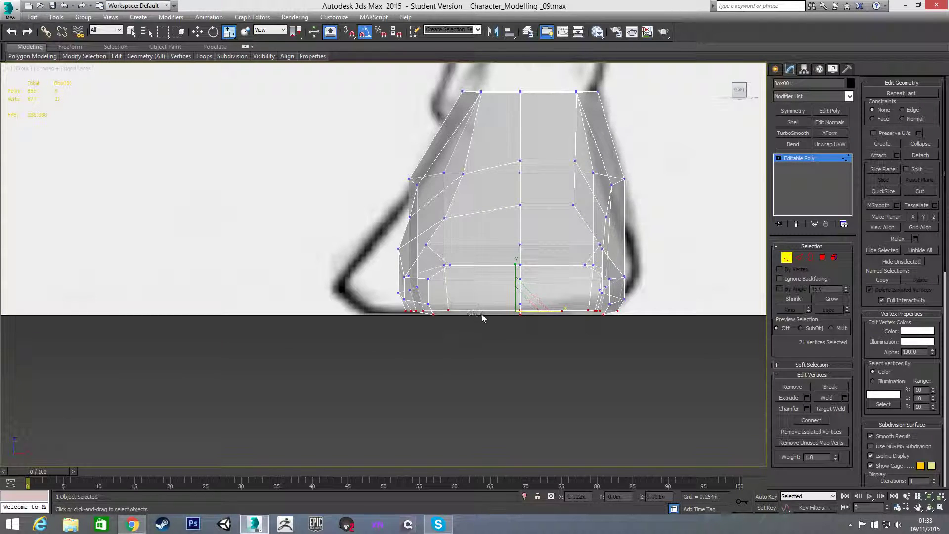
Select only the sole vertices under the heel and scale them narrower to round its underside.
key("l")
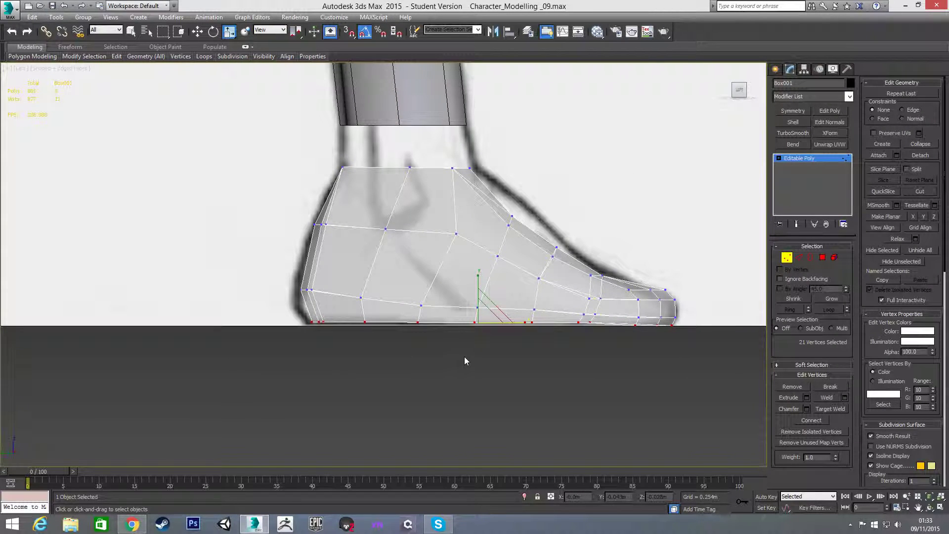
middle_click_drag(466, 356, 619, 320, "alt")
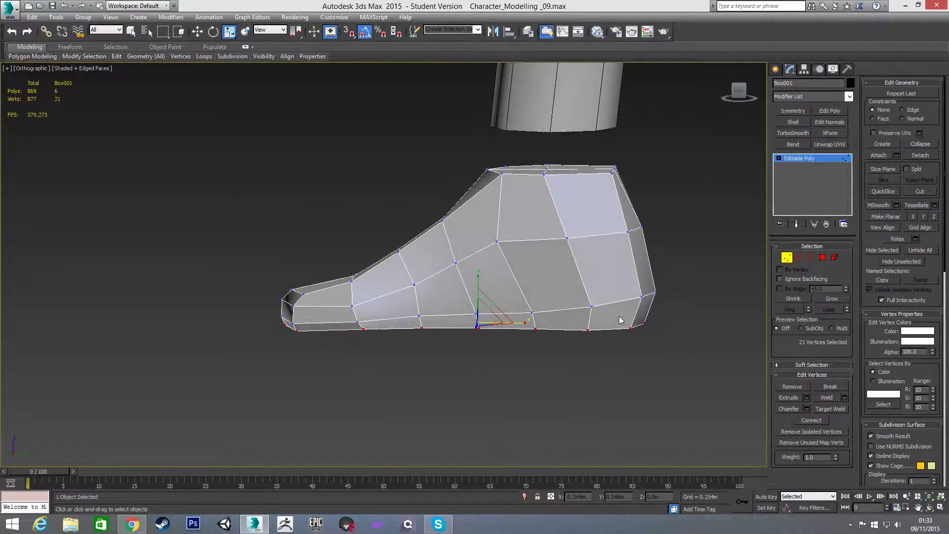
key("l")
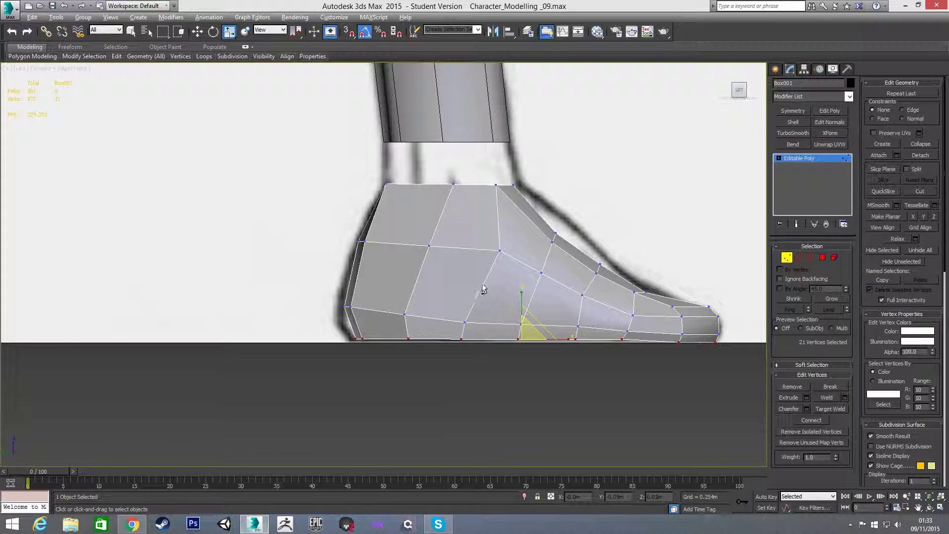
middle_click_drag(684, 385, 429, 349, "alt")
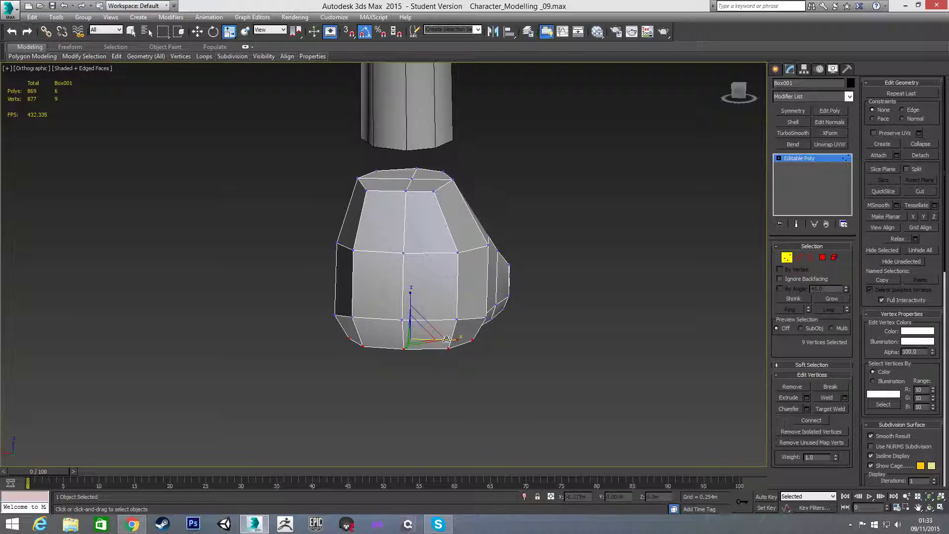
key("l")
middle_click_drag(388, 324, 377, 345, "alt")
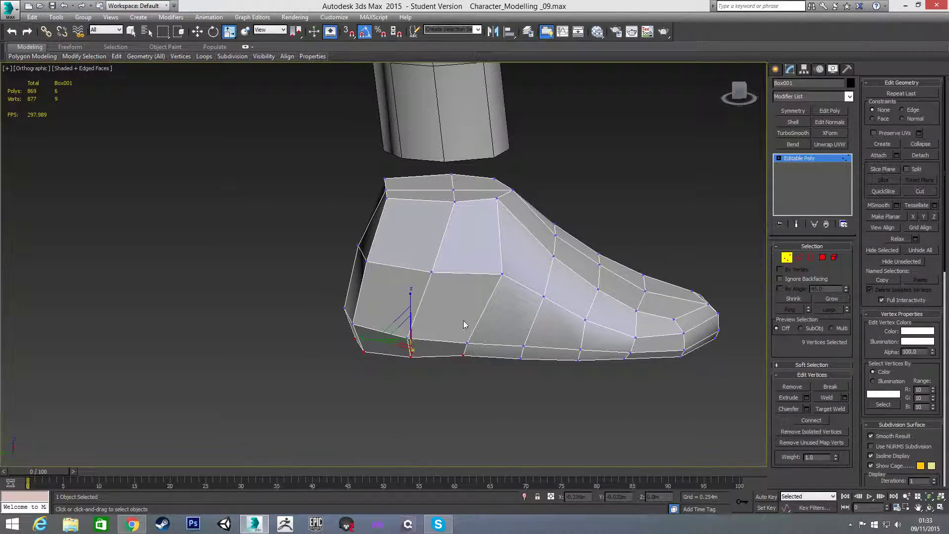
middle_click_drag(466, 329, 422, 310, "alt")
In the front view, move the mid-height outer side vertices inward by about 0.008 m to smooth the foot's outer contour.
key("f")
middle_click_drag(489, 256, 444, 313)
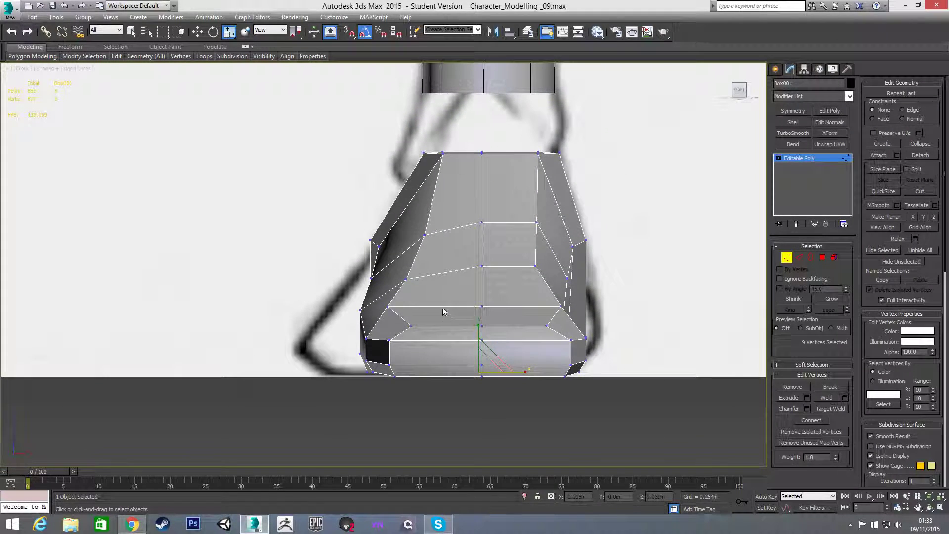
scroll(436, 302, "down", 2)
left_click_drag(399, 271, 397, 268)
key("w")
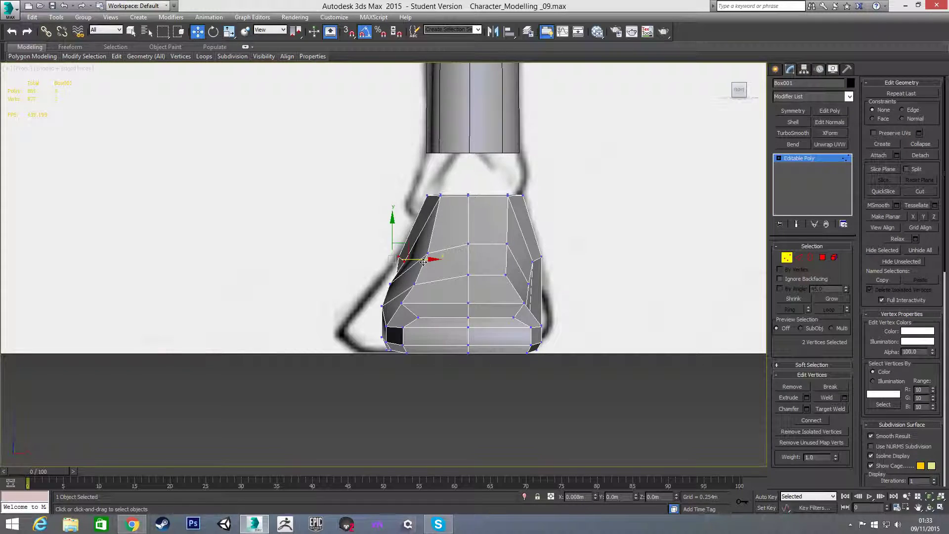
middle_click_drag(421, 260, 397, 247, "alt")
left_click(396, 240)
key("f")
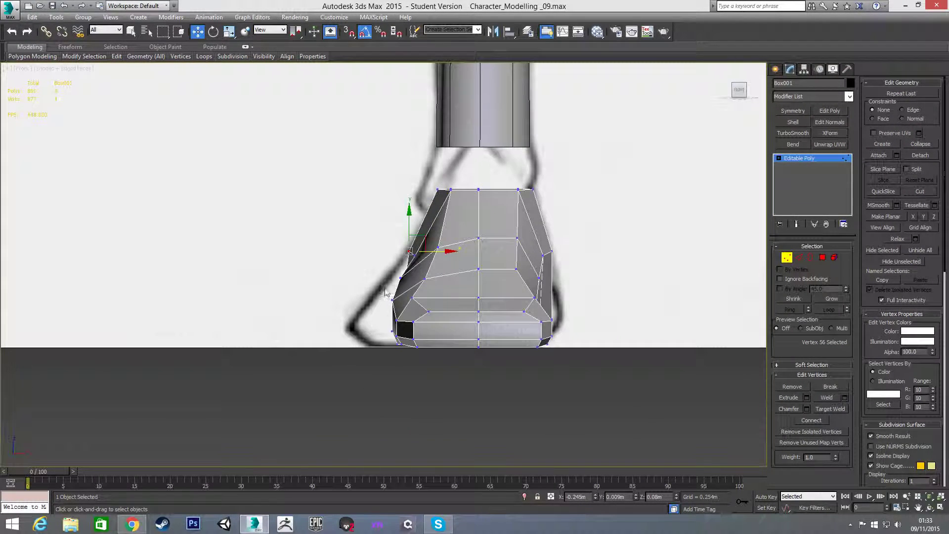
left_click_drag(428, 249, 443, 253)
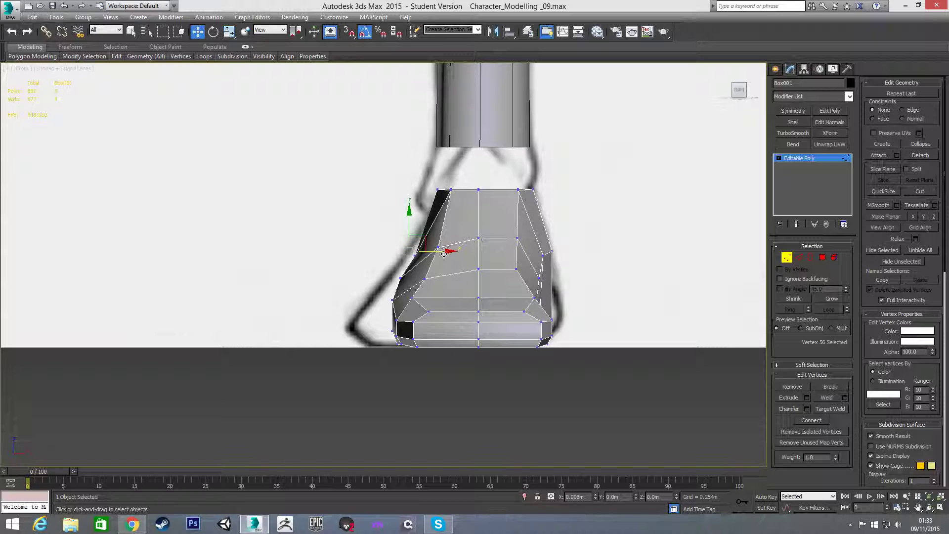
middle_click_drag(445, 254, 406, 210, "alt")
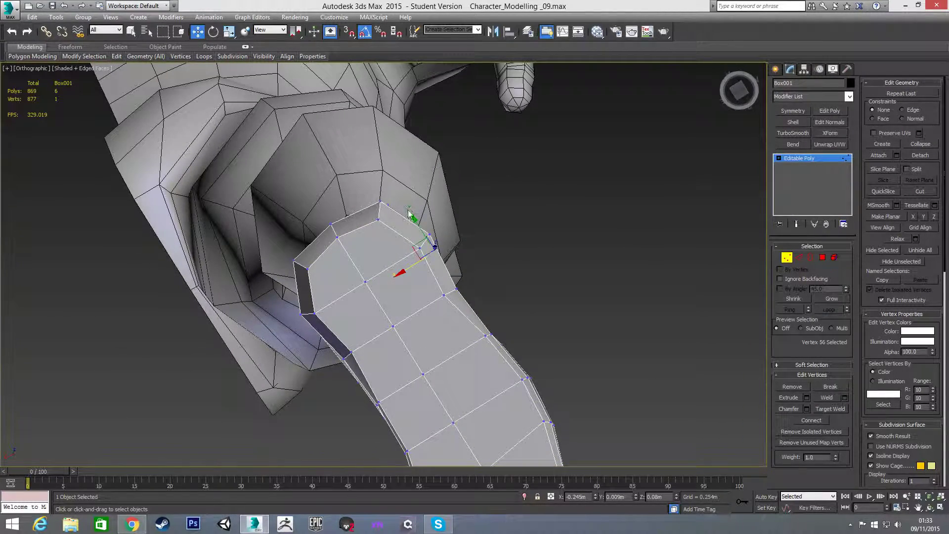
Try to scale the heel vertices below the ankle edge narrower, selecting them in the bottom view.
key("v")
left_click(435, 282)
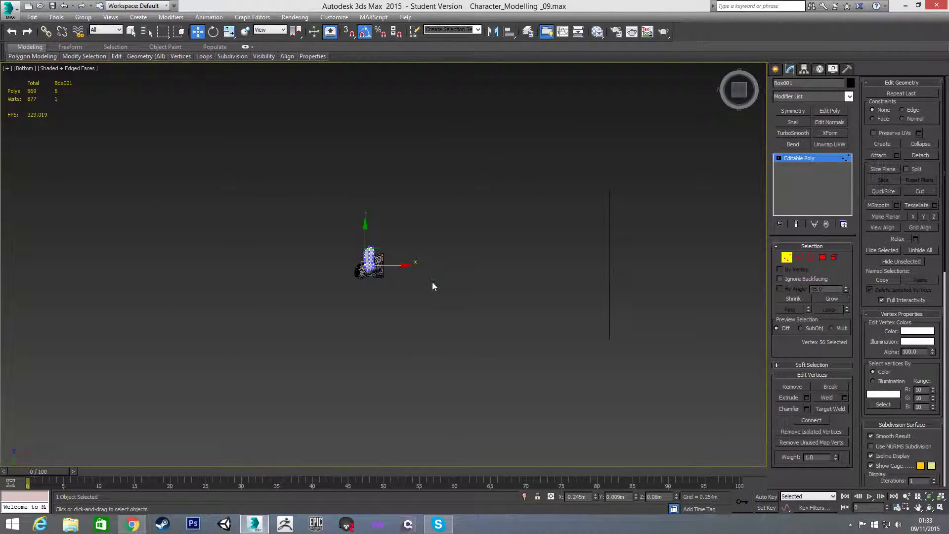
key("z")
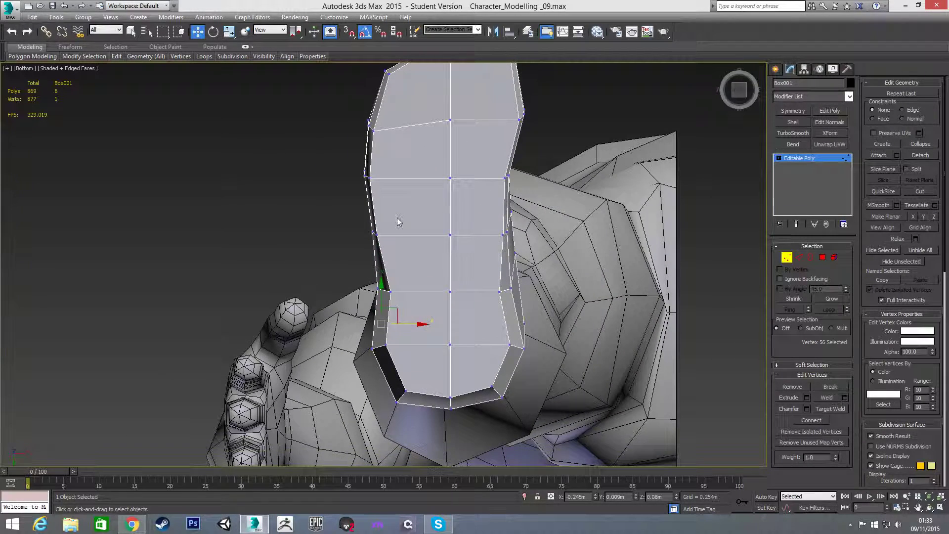
middle_click_drag(410, 293, 408, 265)
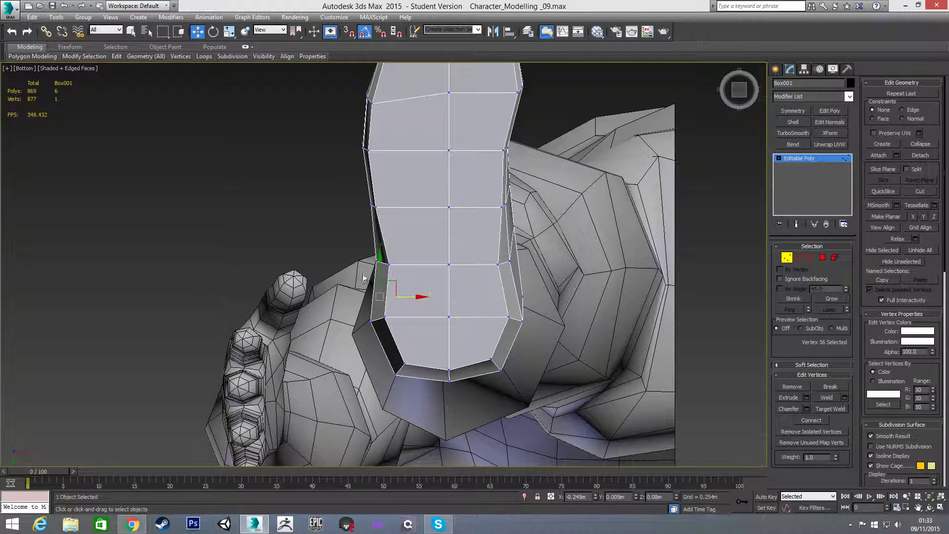
left_click_drag(331, 245, 552, 379)
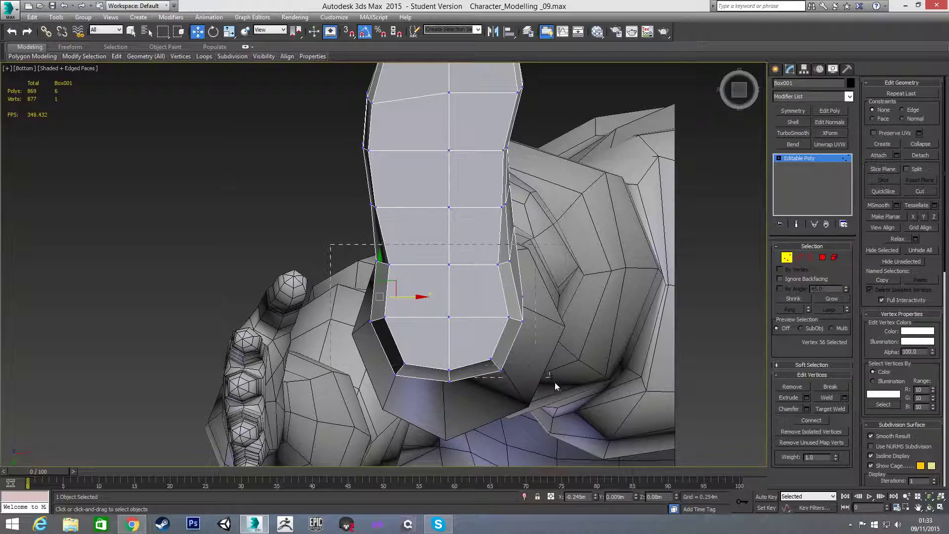
left_click_drag(577, 412, 577, 410)
mouse_move(543, 385)
middle_mouse_down("alt")
mouse_move(502, 356)
mouse_move(502, 390)
mouse_move(563, 378)
mouse_move(452, 252)
middle_mouse_up("alt")
left_click_drag(472, 236, 515, 246, "alt")
middle_click_drag(514, 246, 481, 257, "alt")
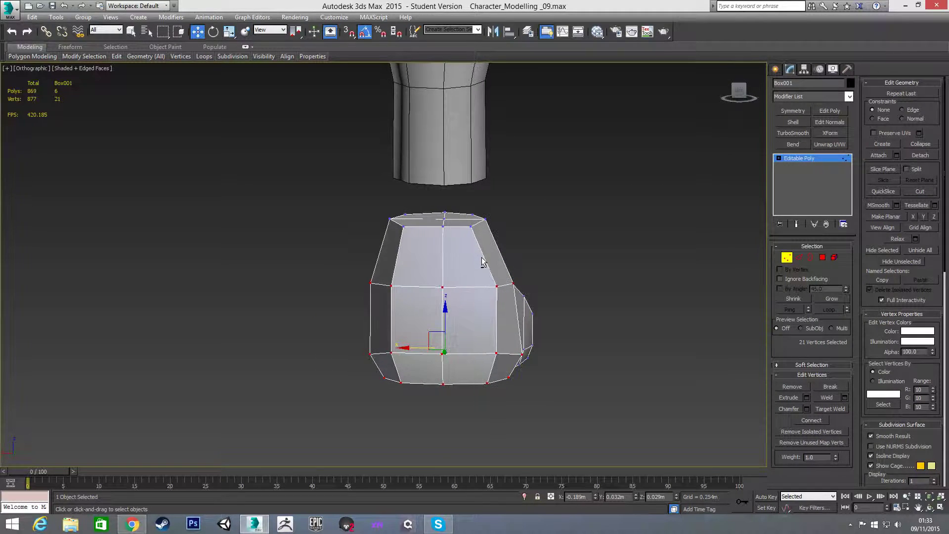
key("r")
left_click_drag(487, 347, 475, 346)
key("ctrl+z")
In the left view, move the rear heel vertices forward, shifting the lower rows to shape the back of the heel.
middle_click_drag(475, 346, 325, 163, "alt")
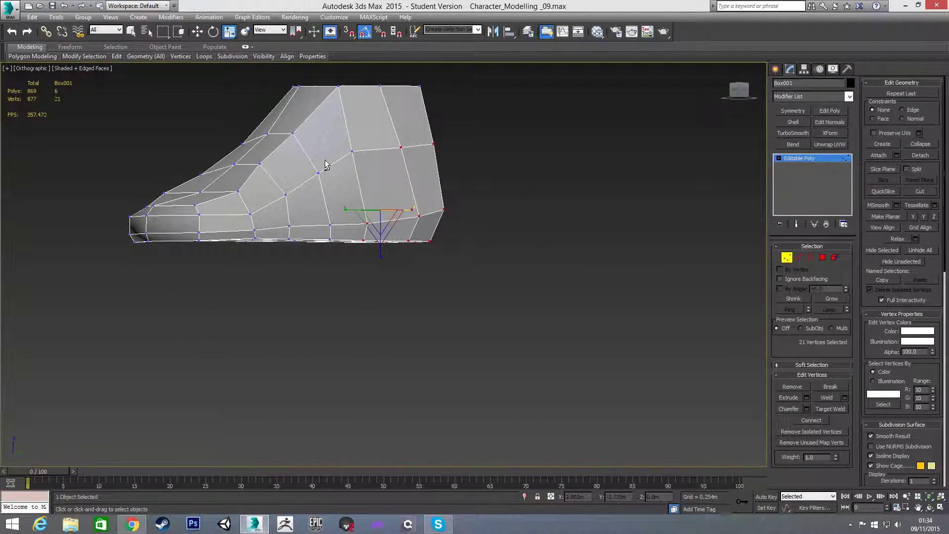
key("l")
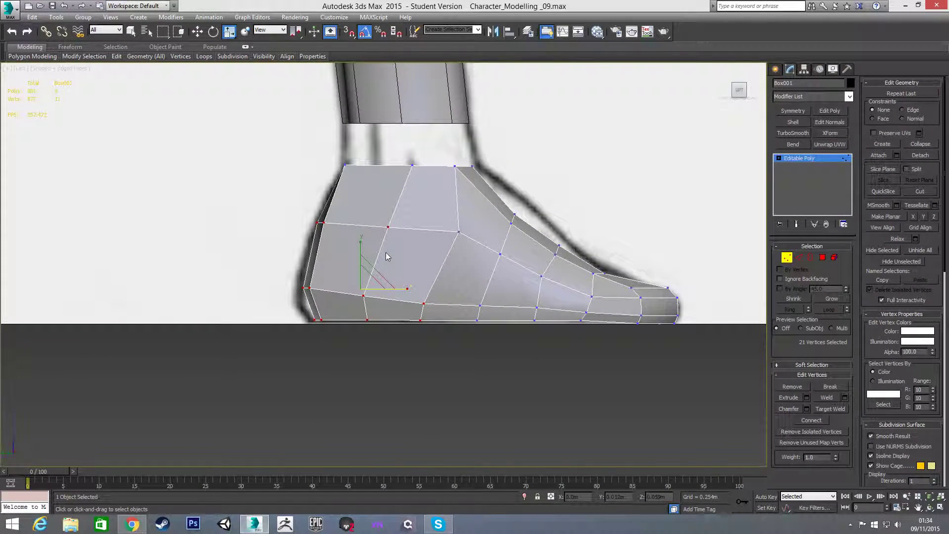
left_click(278, 235)
left_click_drag(355, 351, 355, 351)
key("w")
left_click_drag(348, 278, 354, 280)
left_click(278, 247)
left_click_drag(298, 274, 357, 304)
left_click(359, 300)
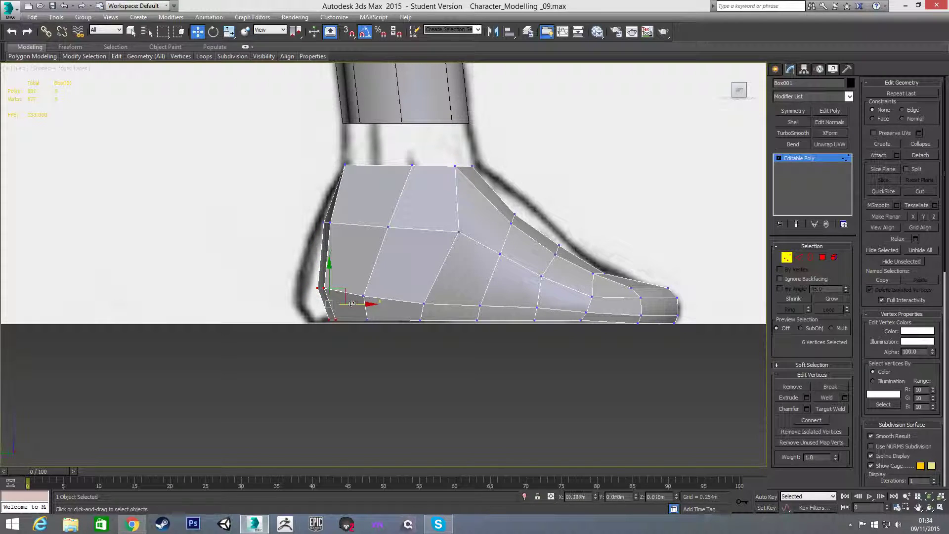
Shift the lower side vertices ahead of the heel forward and the upper mid-foot side pair back to even out the columns.
left_click_drag(401, 351, 401, 351)
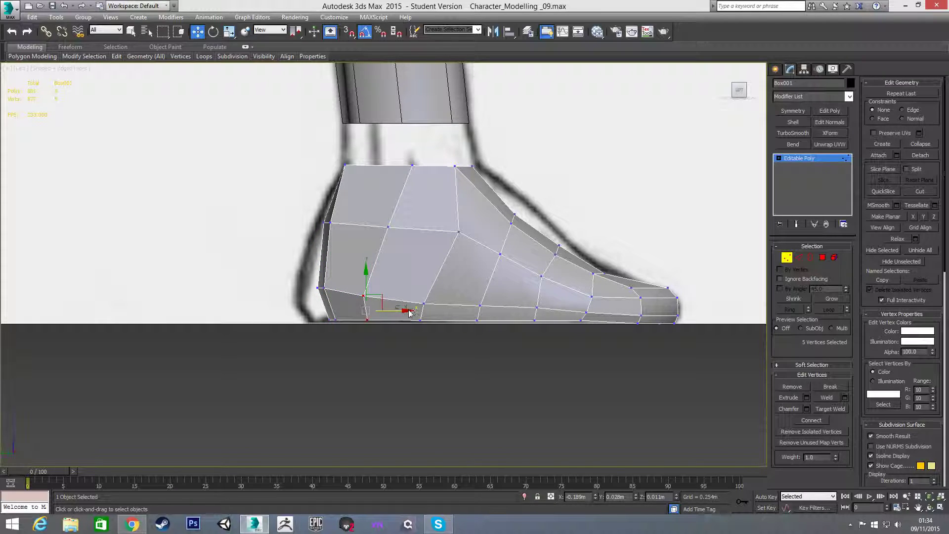
key("alt+x")
left_click_drag(396, 311, 516, 318)
key("alt+x")
left_click_drag(482, 255, 473, 231)
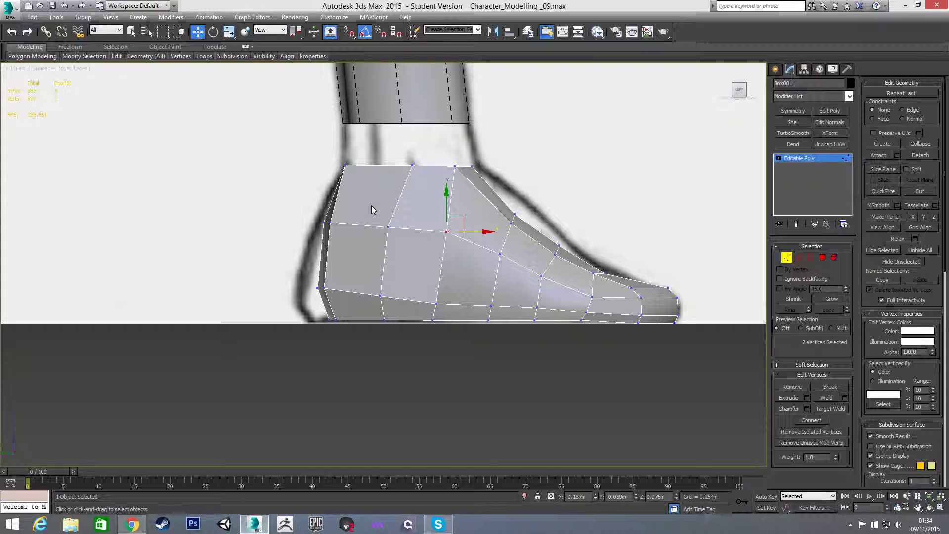
Move the two rear corner vertices of the ankle edge forward about 0.012 m and its middle row back about 0.005 m.
middle_click_drag(372, 206, 500, 267, "alt")
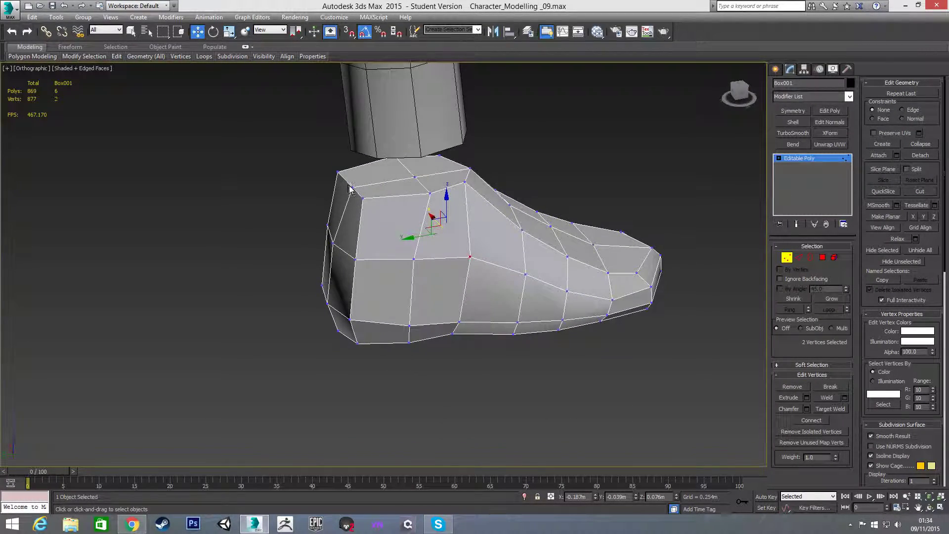
left_click(339, 172)
key("l")
scroll(395, 236, "up", 5)
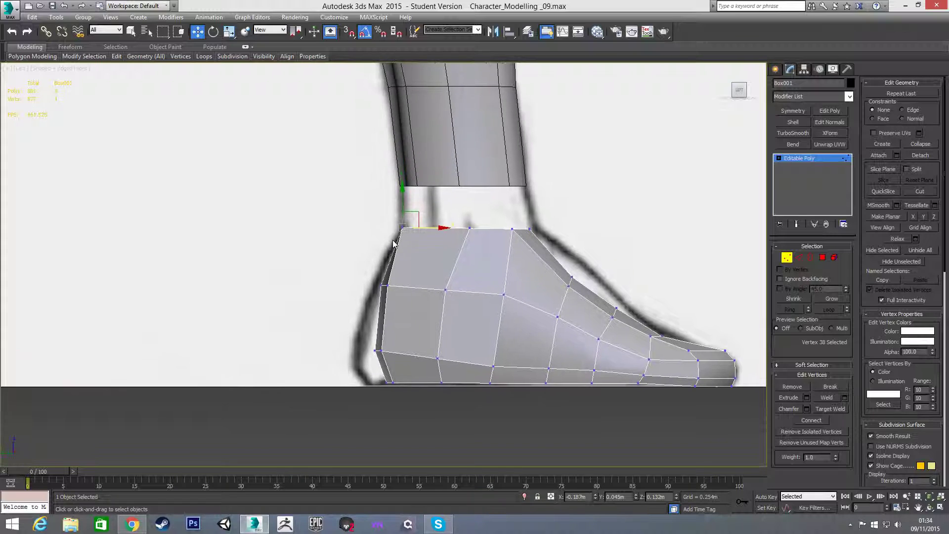
middle_click_drag(400, 213, 414, 237, "alt")
left_click(419, 233)
left_click(401, 193, "ctrl")
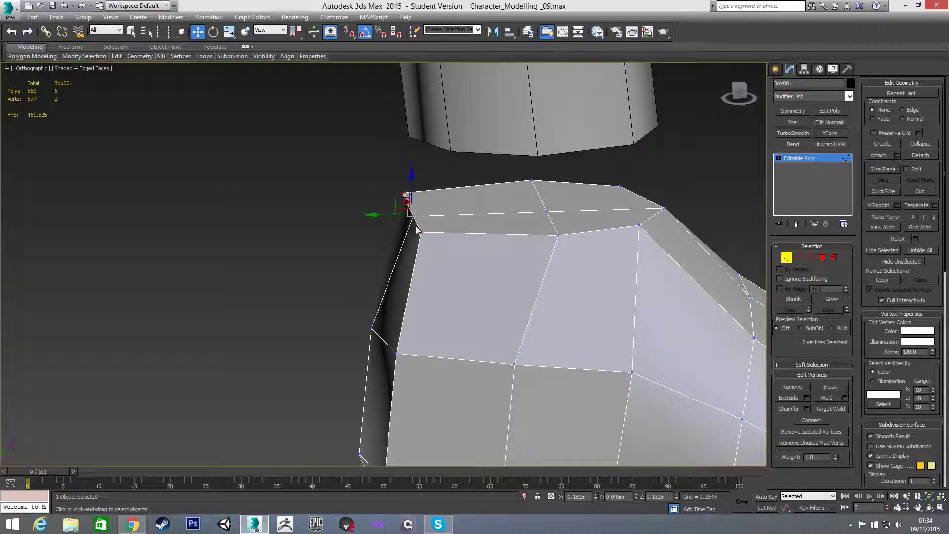
key("l")
scroll(385, 193, "up", 4)
left_click_drag(413, 176, 444, 176)
middle_click_drag(472, 146, 442, 205)
scroll(443, 204, "down", 2)
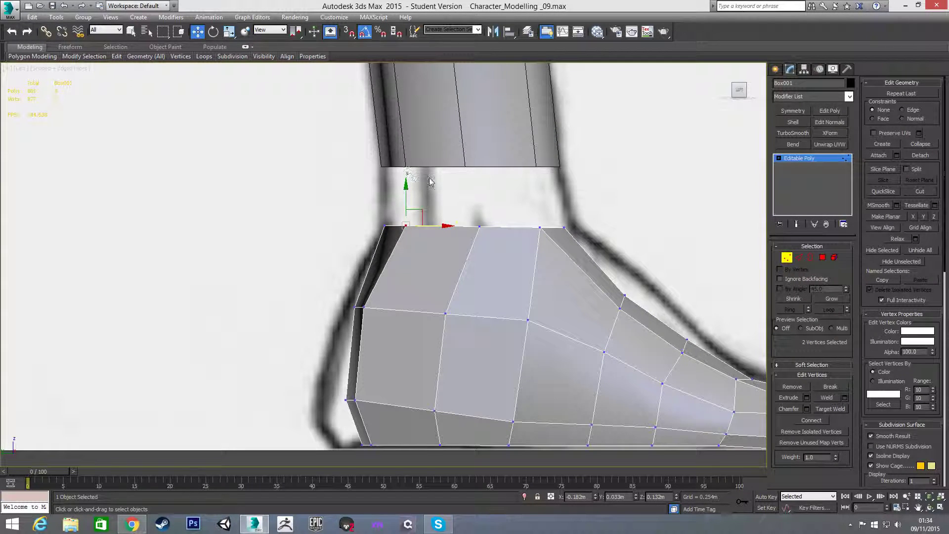
left_click(480, 226, "ctrl")
left_click_drag(506, 228, 497, 225)
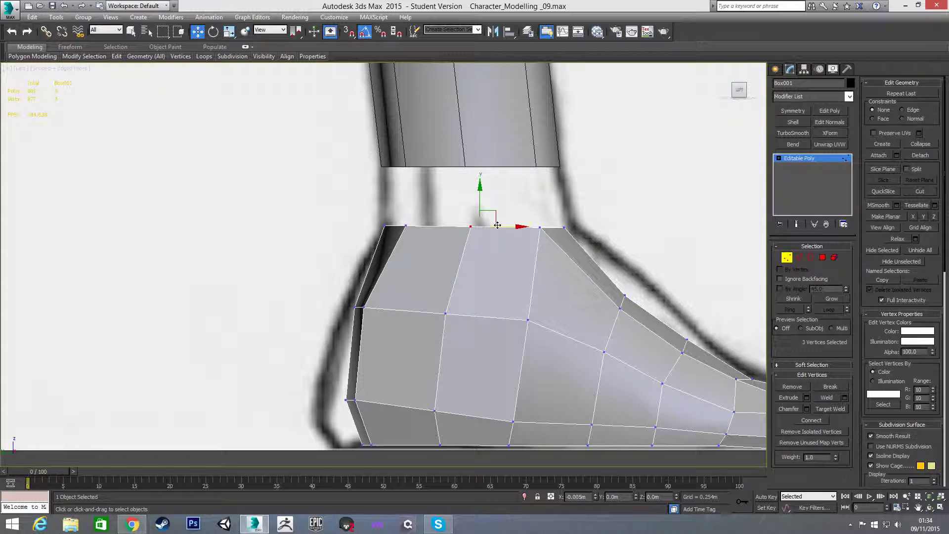
Delete the four polygons capping the ankle top of the foot to leave it open.
middle_click_drag(494, 225, 493, 241, "alt")
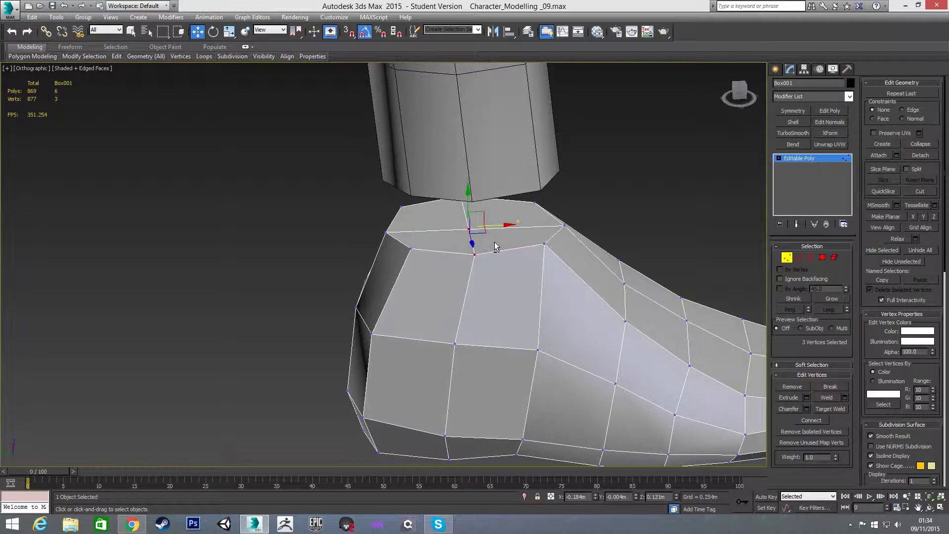
key("4")
left_click(462, 220)
left_click(477, 220, "ctrl")
left_click(467, 234, "ctrl")
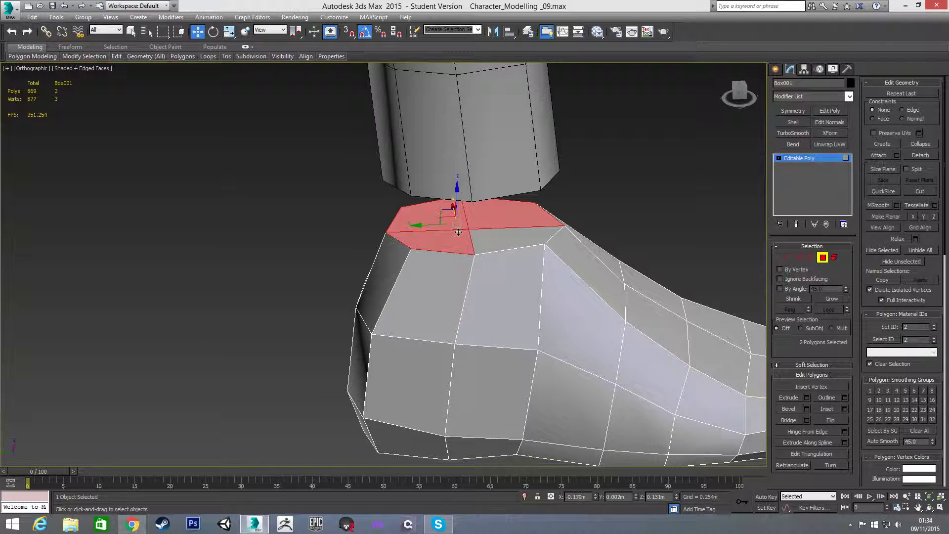
left_click(485, 233, "ctrl")
key("Delete")
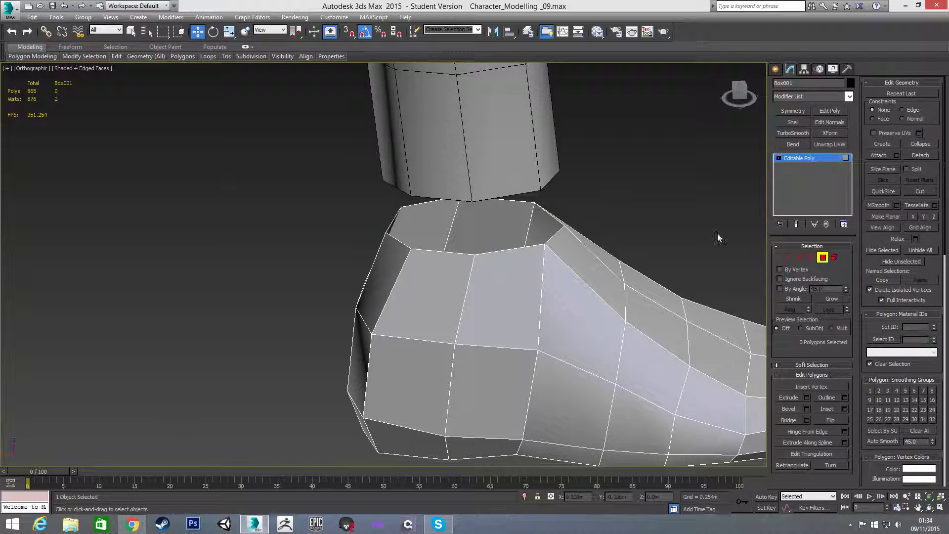
left_click(823, 258)
Attach the foot to the Base_Human leg mesh so both form one editable poly.
middle_click_drag(595, 248, 538, 239, "alt")
scroll(566, 218, "down", 3)
left_click(571, 203)
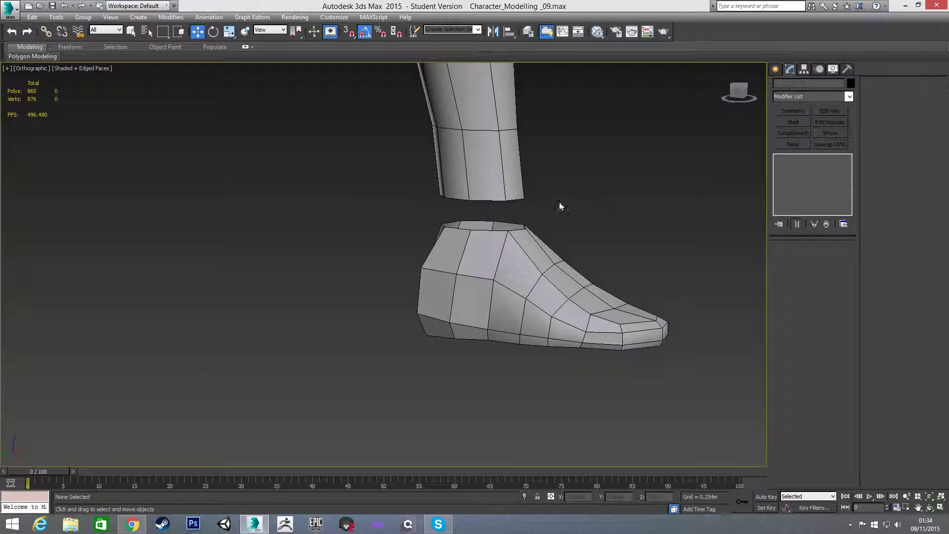
left_click(494, 183)
left_click(879, 156)
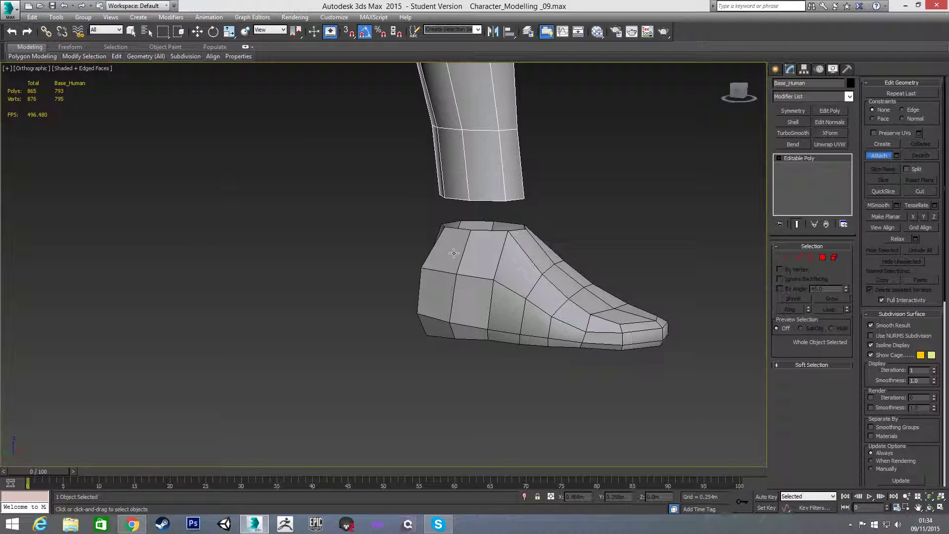
left_click(499, 248)
key("w")
left_click(683, 206)
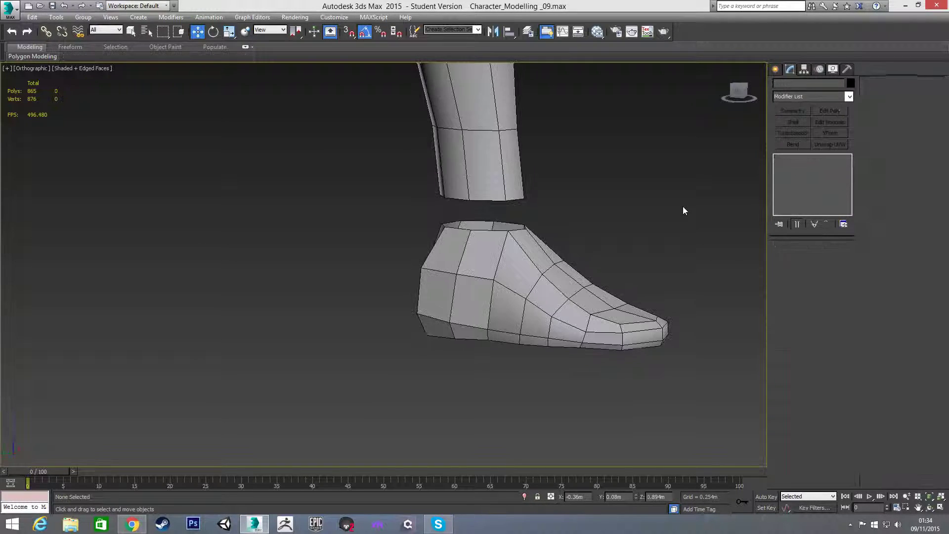
Bridge the open border at the bottom of the leg to the foot's ankle border.
left_click(514, 249)
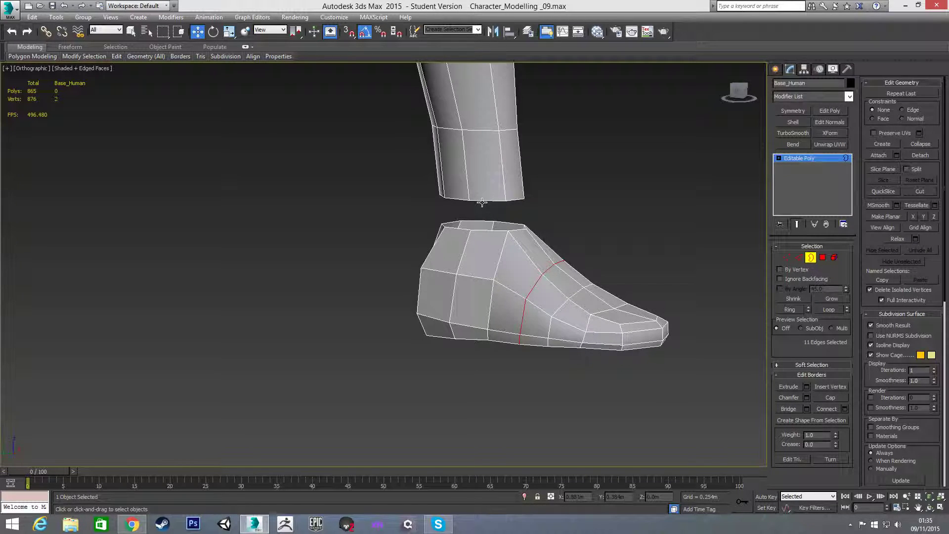
left_click(482, 201)
left_click(484, 228, "ctrl")
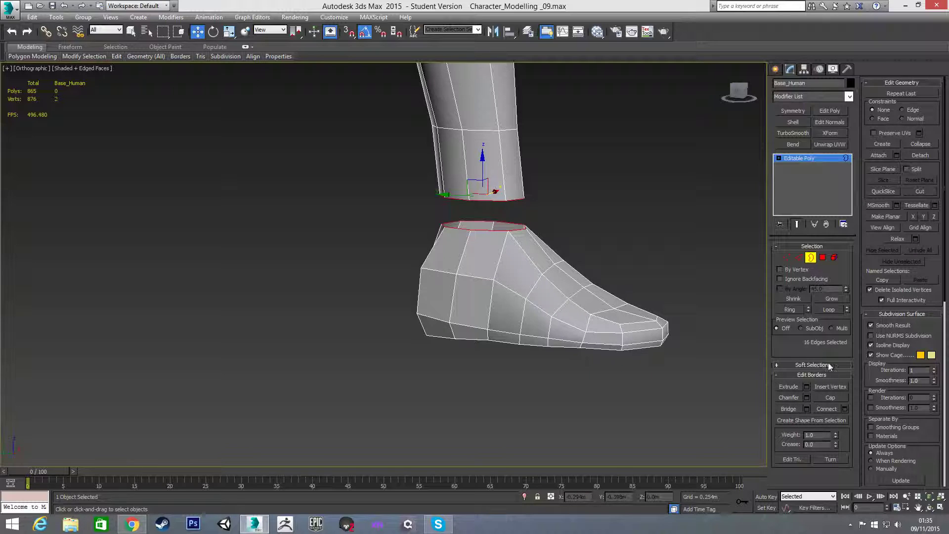
left_click(789, 409)
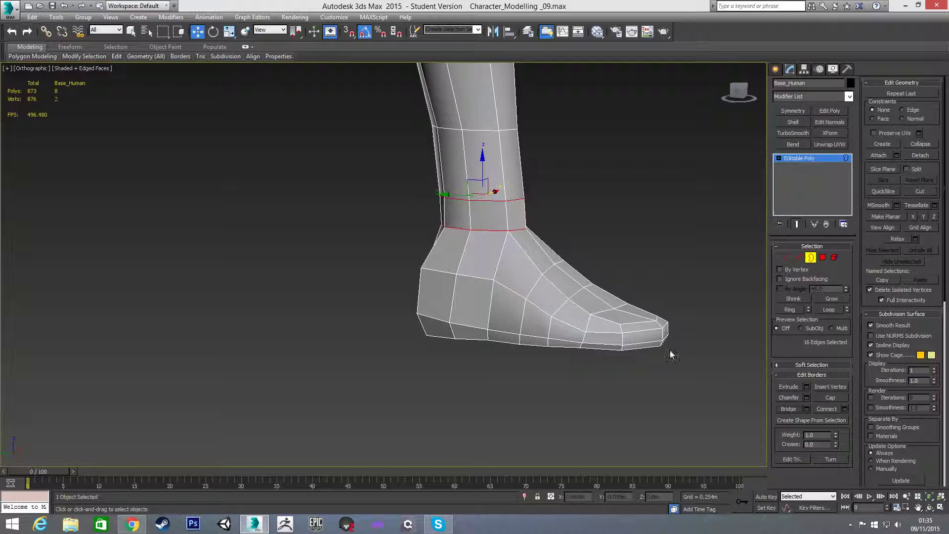
Slide the eight vertices of the leg's bottom loop about 0.018 m up the leg with the edge constraint.
key("l")
scroll(483, 241, "up", 5)
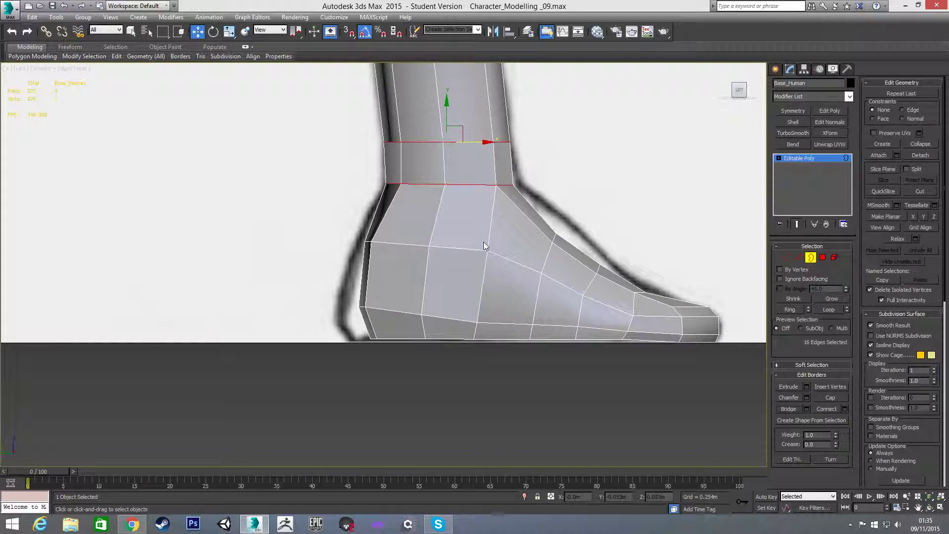
key("1")
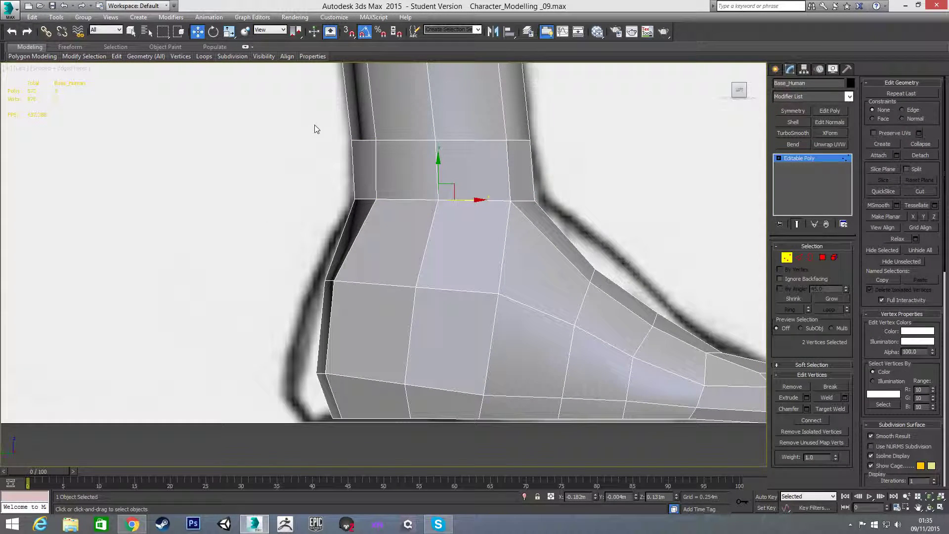
left_click_drag(562, 154, 561, 154)
middle_click_drag(509, 181, 513, 189)
scroll(513, 189, "down", 3)
key("2")
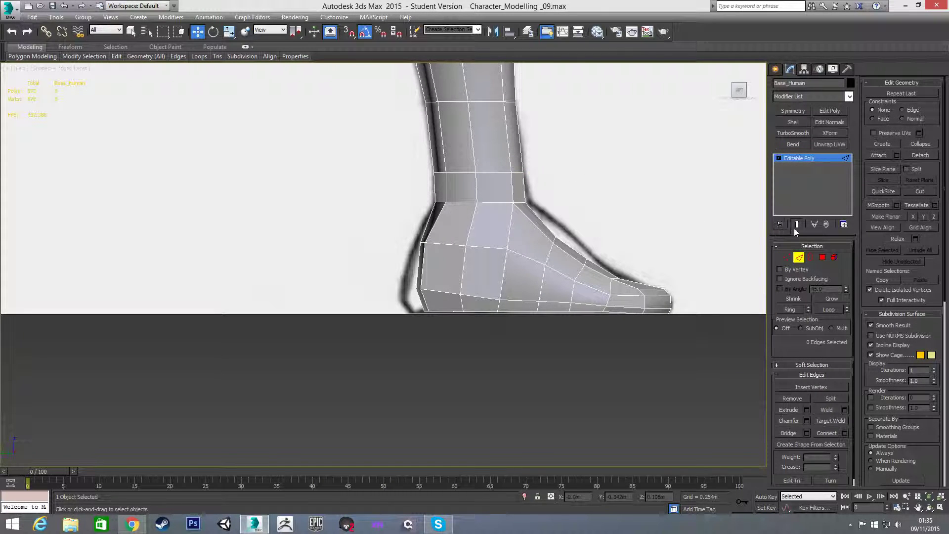
key("1")
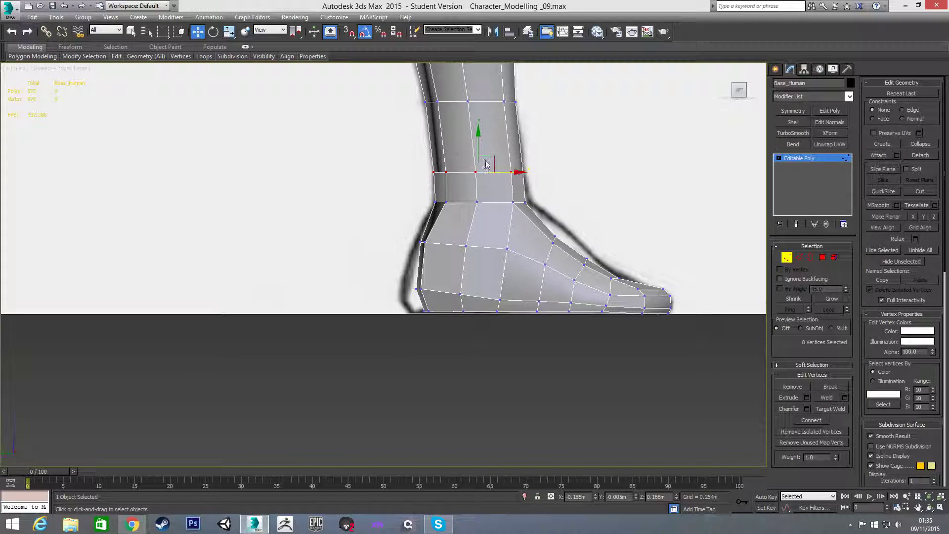
key("shift+x")
left_click_drag(477, 148, 476, 133)
key("shift+x")
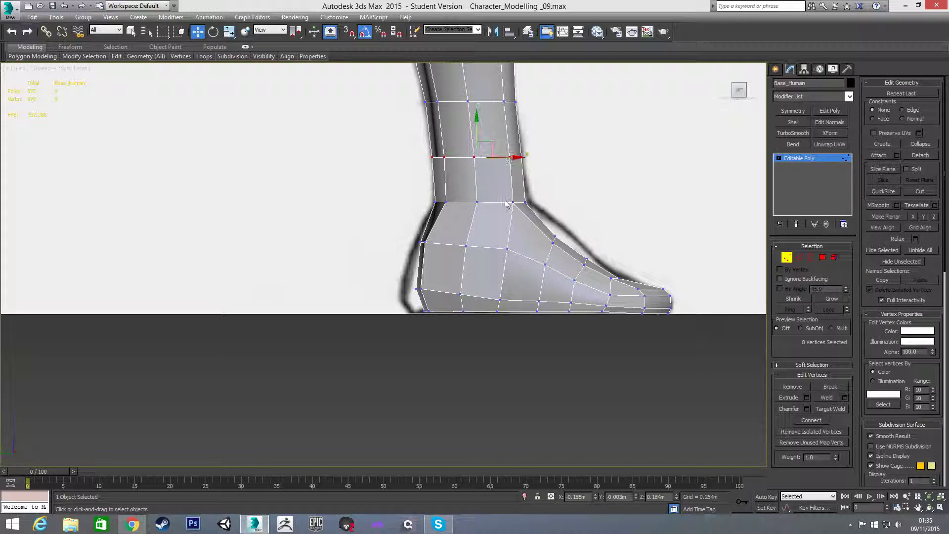
In the front view, shift all foot vertices from the ankle edge down slightly toward the outer side.
left_click(413, 199)
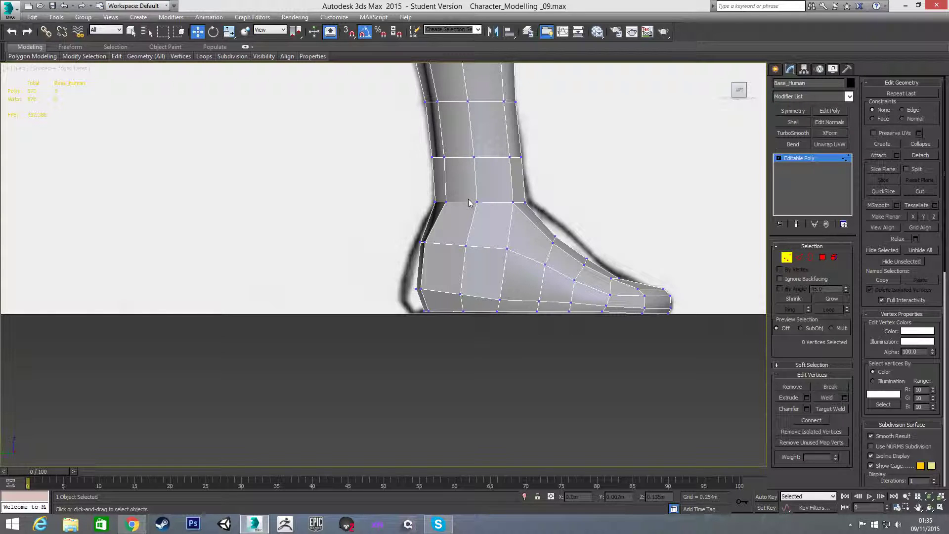
key("f")
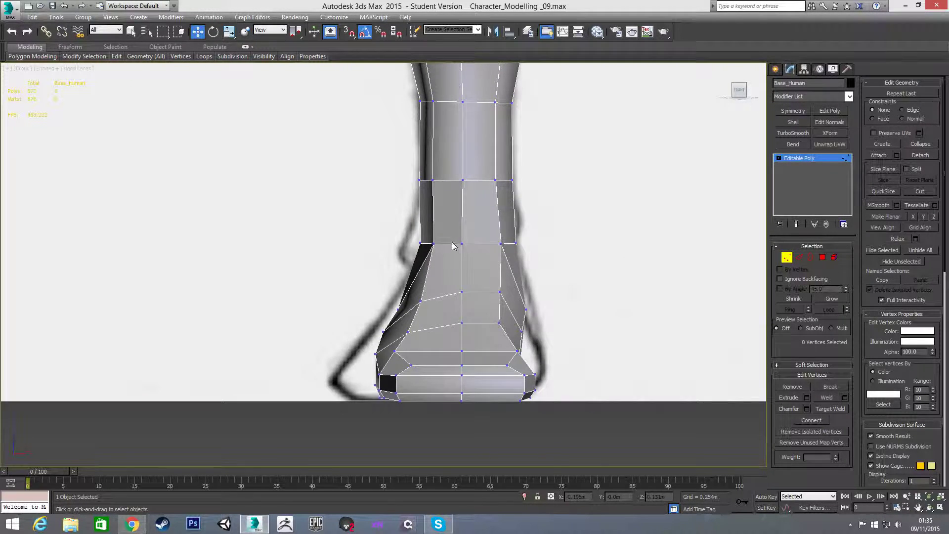
middle_click_drag(432, 224, 385, 197)
left_click_drag(336, 200, 580, 402)
left_click_drag(488, 322, 481, 323)
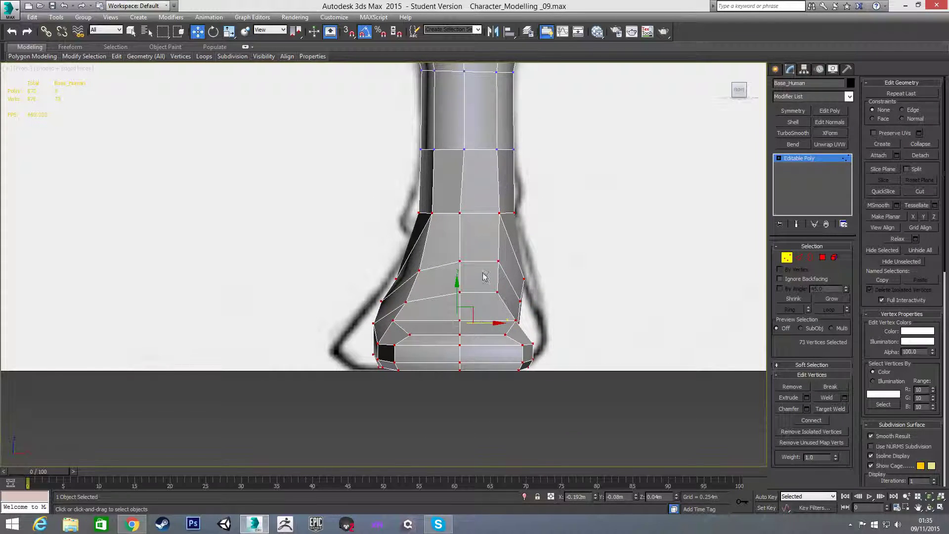
left_click(573, 210)
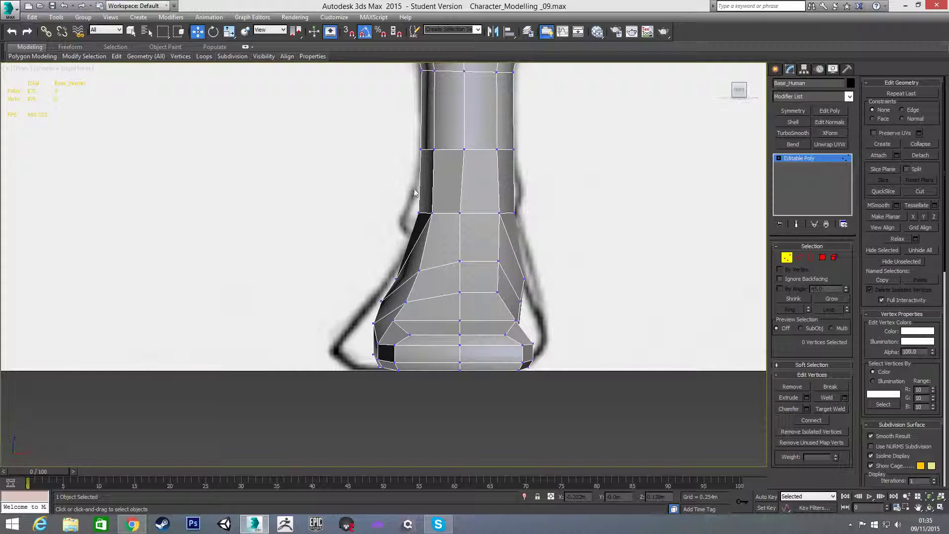
Lower the eight ankle edge vertices about 0.013 m in total, using the front and left views.
left_click_drag(574, 236, 573, 232)
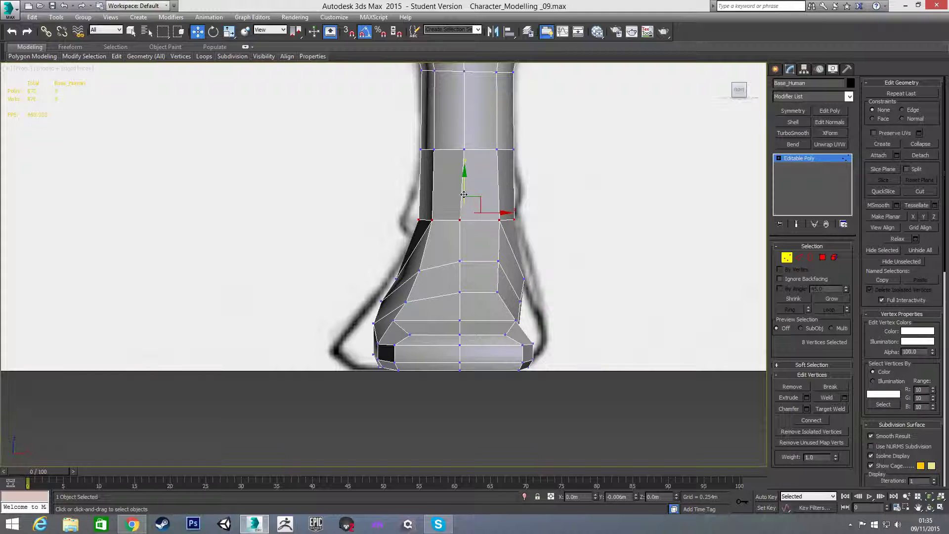
key("l")
key("l")
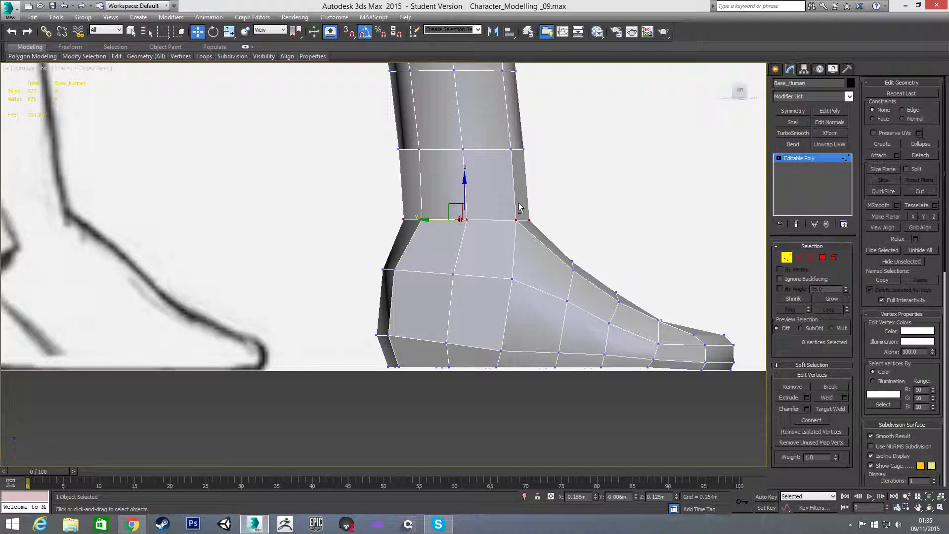
left_click_drag(479, 184, 478, 188)
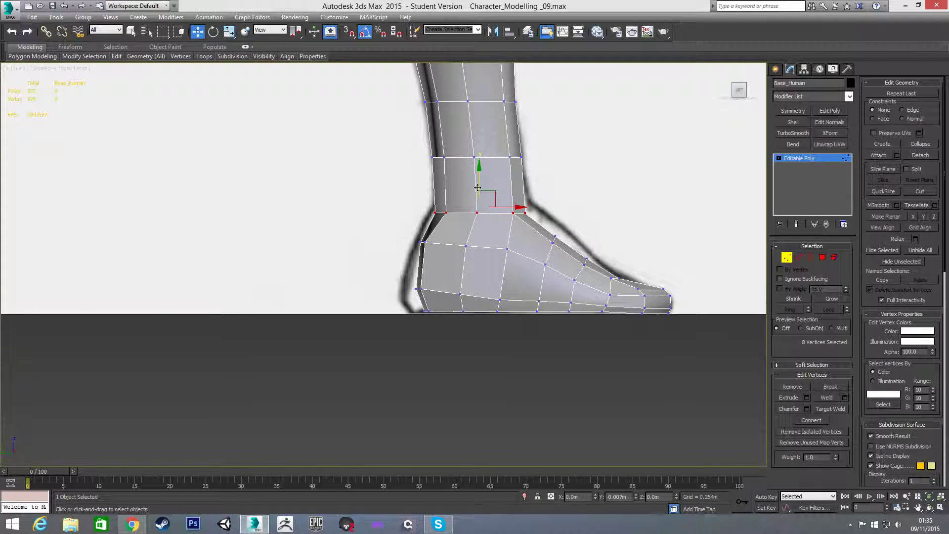
Lower the row of twelve vertices below the ankle edge about 0.006 m and check it from the front.
left_click_drag(397, 230, 567, 273)
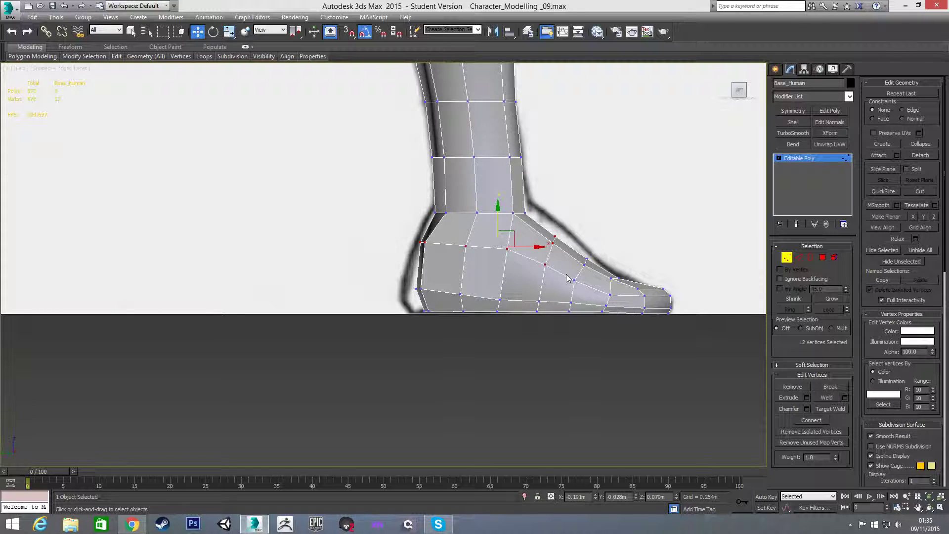
left_click_drag(499, 219, 499, 225)
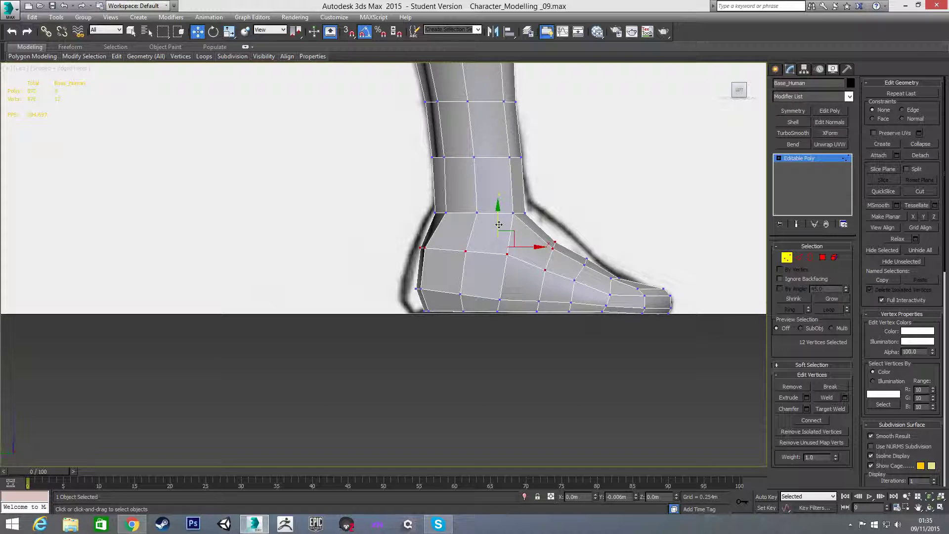
key("f")
middle_click_drag(515, 236, 465, 320, "alt")
key("f")
scroll(465, 320, "down", 2)
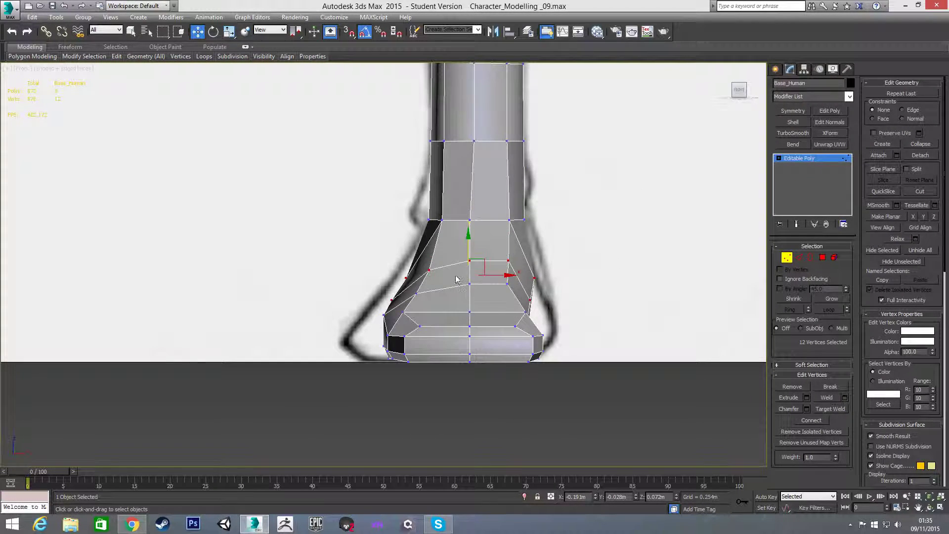
left_click(477, 251)
Connect the vertical edges between the lower leg loop and the ankle edge with a new edge loop.
scroll(499, 252, "up", 2)
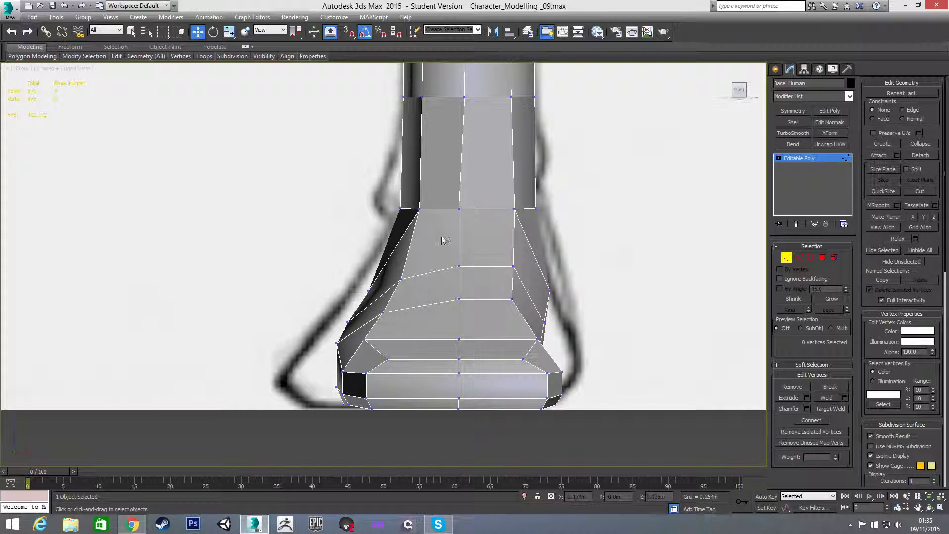
key("2")
left_click_drag(384, 191, 573, 175)
key("ctrl+shift+e")
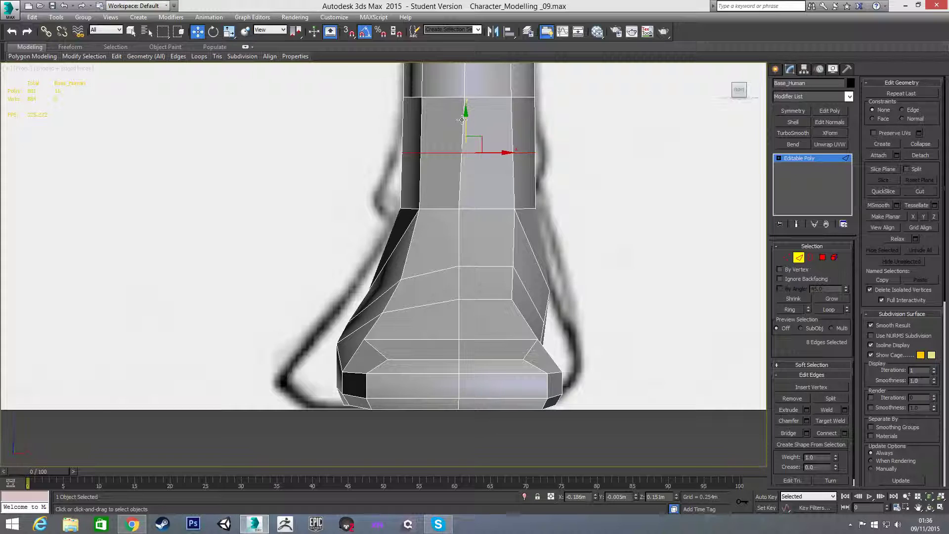
Reposition the new edge loop and the leg loop above it closer to the ankle edge.
left_click_drag(467, 122, 464, 103)
key("l")
scroll(512, 215, "up", 3)
left_click_drag(504, 193, 505, 196)
left_click_drag(403, 224, 552, 235)
left_click_drag(388, 206, 595, 203, "alt")
left_click_drag(384, 251, 594, 253, "alt")
left_click_drag(503, 230, 505, 229)
left_click(620, 235)
scroll(598, 228, "down", 2)
In the left view, shift all foot vertices from the ankle edge down slightly forward under the leg.
key("1")
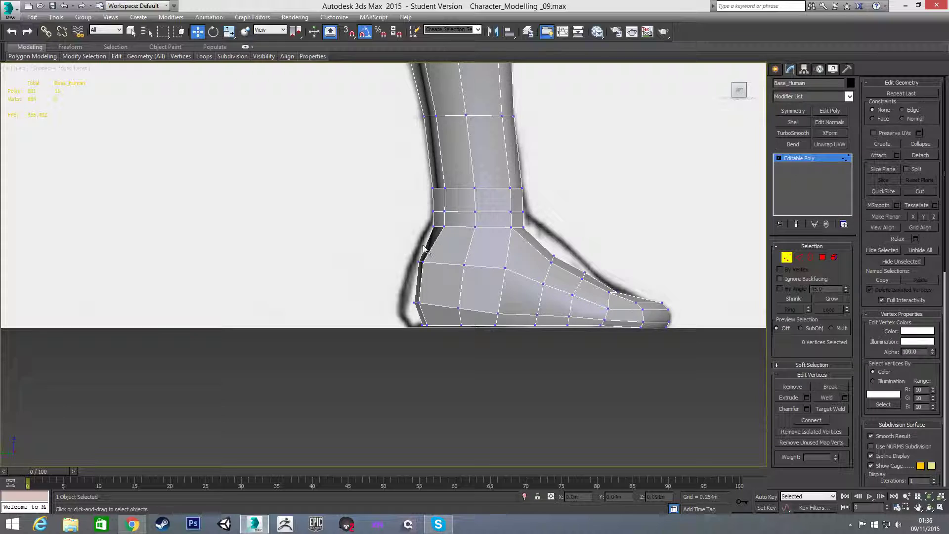
left_click_drag(405, 228, 697, 345)
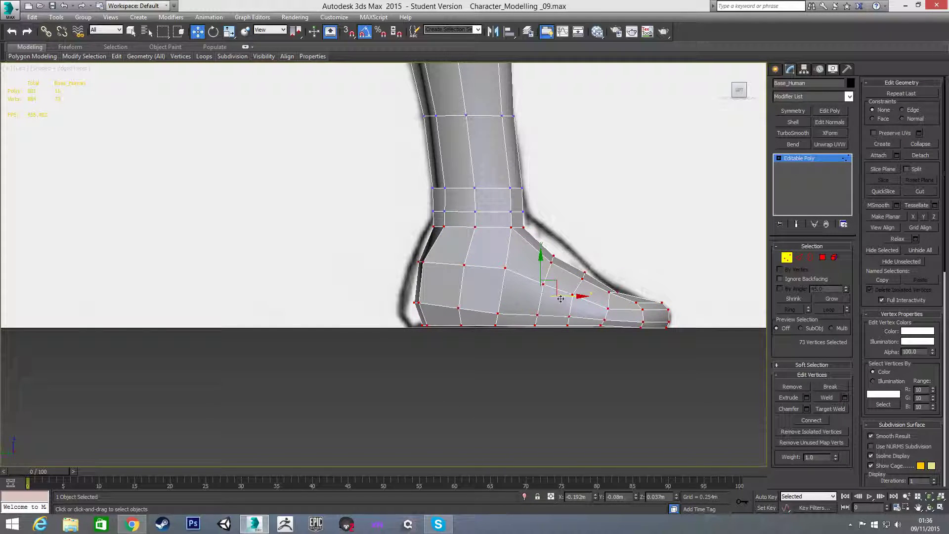
left_click_drag(566, 297, 569, 297)
left_click_drag(519, 225, 503, 212)
left_click(618, 182)
scroll(559, 214, "up", 2)
left_click_drag(373, 198, 419, 213)
left_click(374, 215)
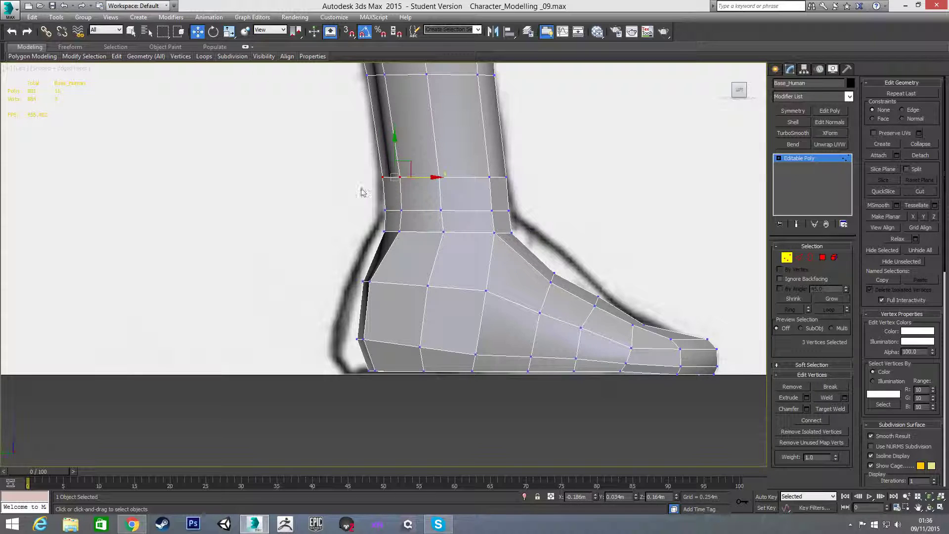
In the front view, pull the outer side vertex of the middle ankle loop outward and slightly down toward the sketched ankle bone.
scroll(388, 218, "down", 2)
scroll(388, 217, "down", 2)
middle_click_drag(444, 215, 397, 269)
scroll(427, 240, "up", 2)
left_click(421, 233)
key("f")
scroll(377, 235, "up", 2)
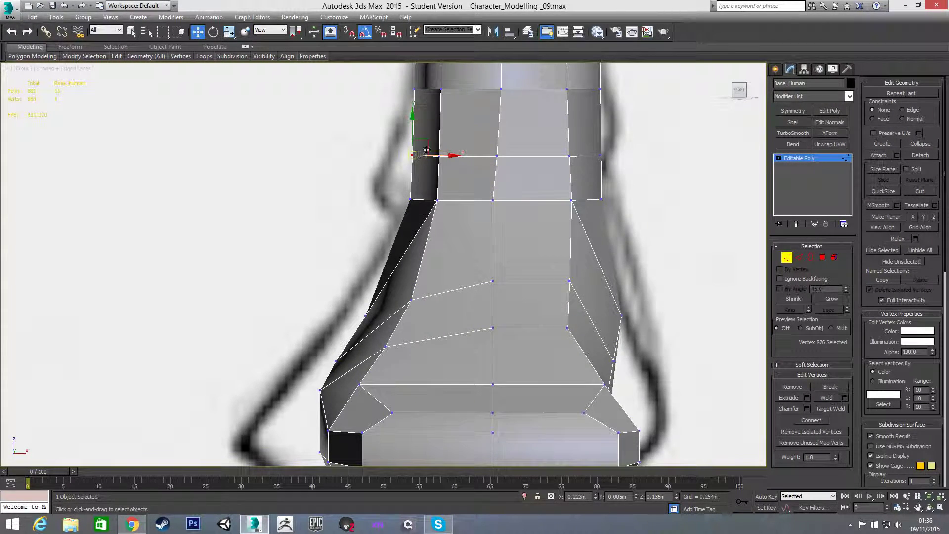
left_click_drag(425, 155, 409, 156)
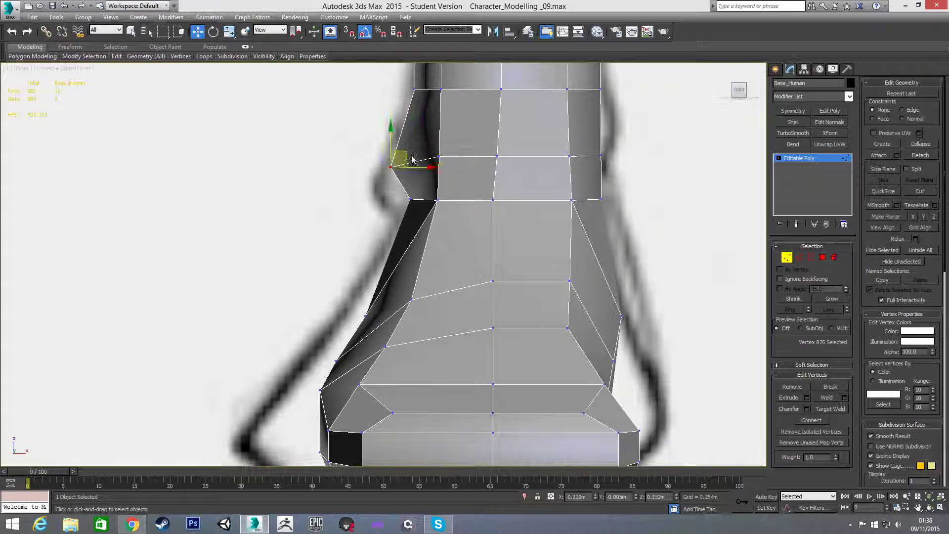
Pull the inner side vertex of the middle ankle loop outward and slightly up to form the inner ankle bone.
left_click(600, 156)
left_click_drag(617, 144, 635, 136)
scroll(636, 228, "down", 2)
scroll(637, 228, "down", 2)
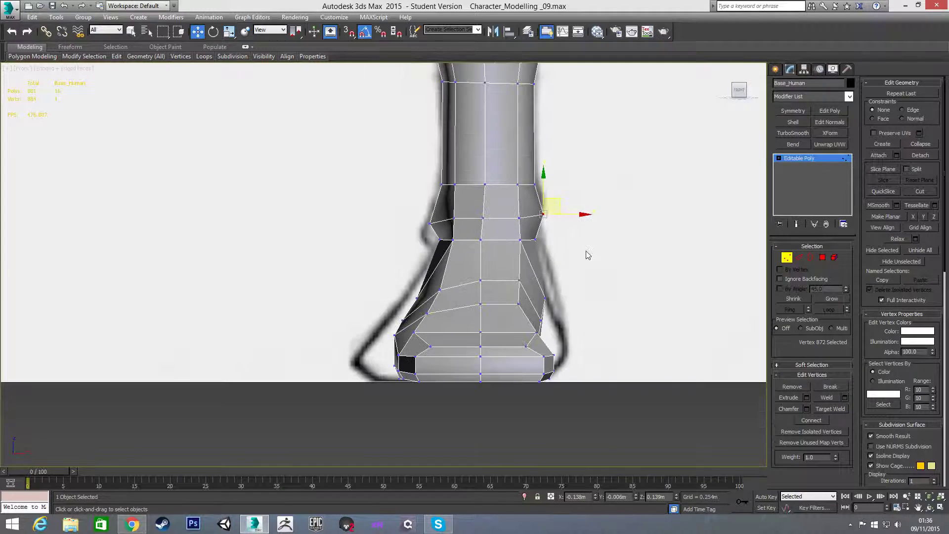
key("1")
scroll(556, 284, "down", 2)
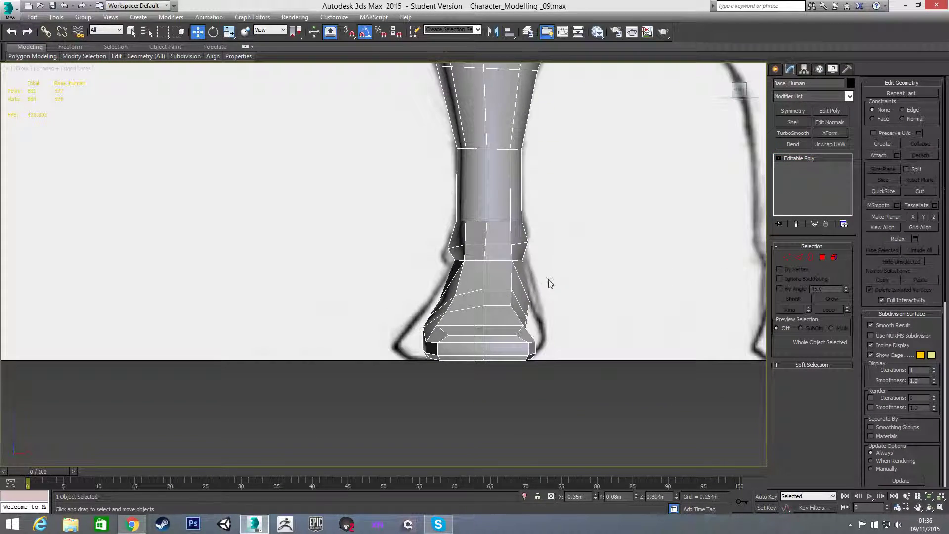
With the Edge constraint, slide the outer side vertex of the loop where the foot meets the leg slightly down.
middle_click_drag(475, 275, 544, 287, "alt")
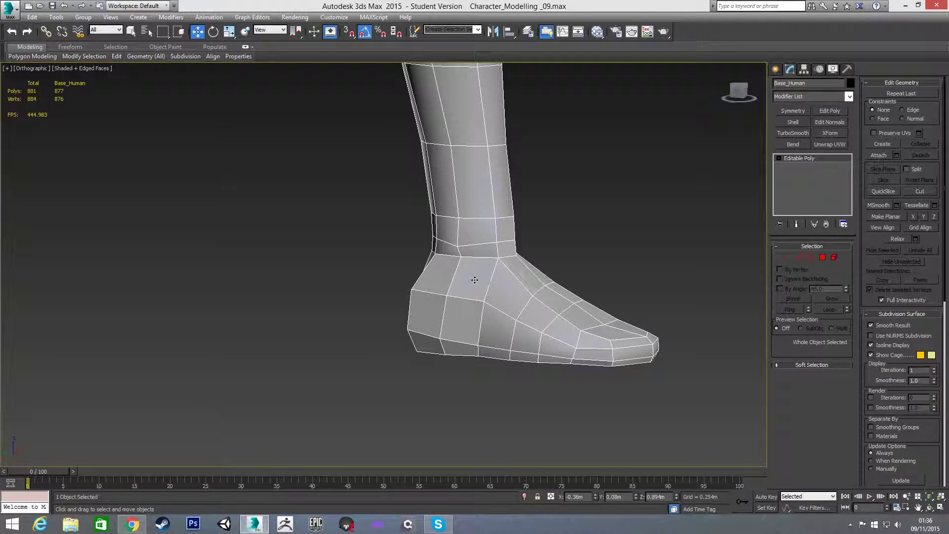
key("1")
left_click(460, 254)
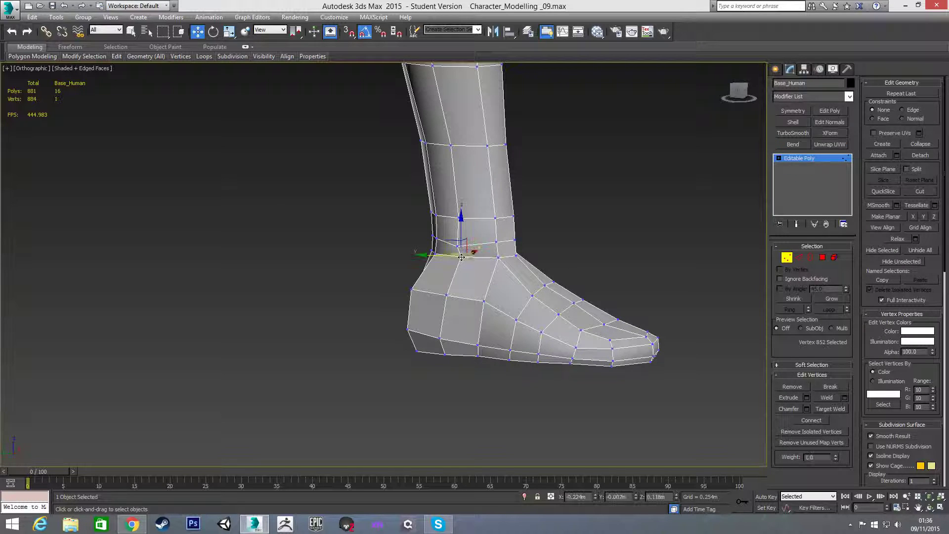
left_click_drag(460, 228, 459, 232)
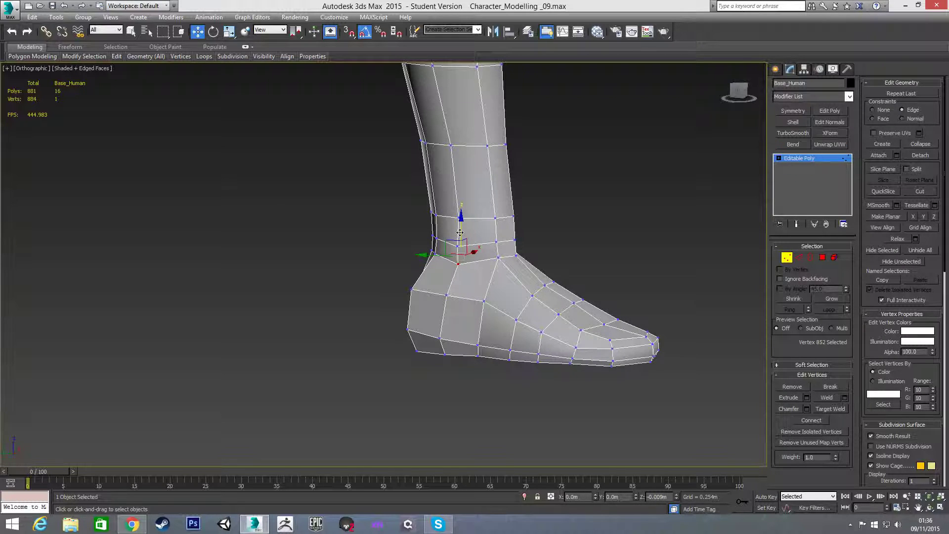
Slide two more vertices further around the same ankle loop slightly down along their edges.
middle_click_drag(547, 257, 520, 264, "alt")
left_click(515, 260)
left_click_drag(515, 236, 516, 242)
middle_click_drag(509, 257, 535, 273, "alt")
left_click(500, 266)
left_click(539, 268)
left_click_drag(539, 242, 546, 260)
Select the three back vertices of the ankle loop and slide them slightly down toward the heel along their edges.
middle_click_drag(597, 290, 540, 280, "alt")
left_click(576, 274)
left_click(602, 278)
left_click(630, 276, "ctrl")
left_click(650, 279, "ctrl")
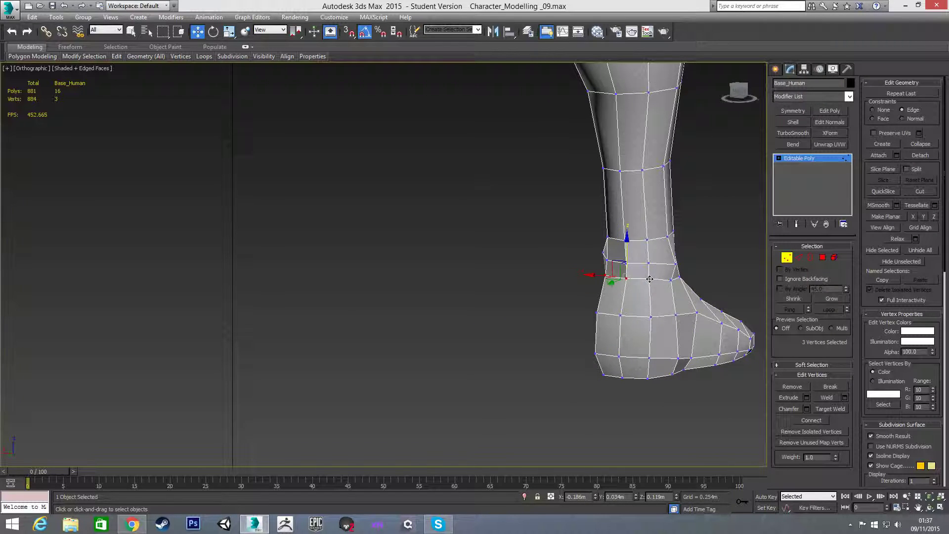
left_click_drag(627, 250, 626, 258)
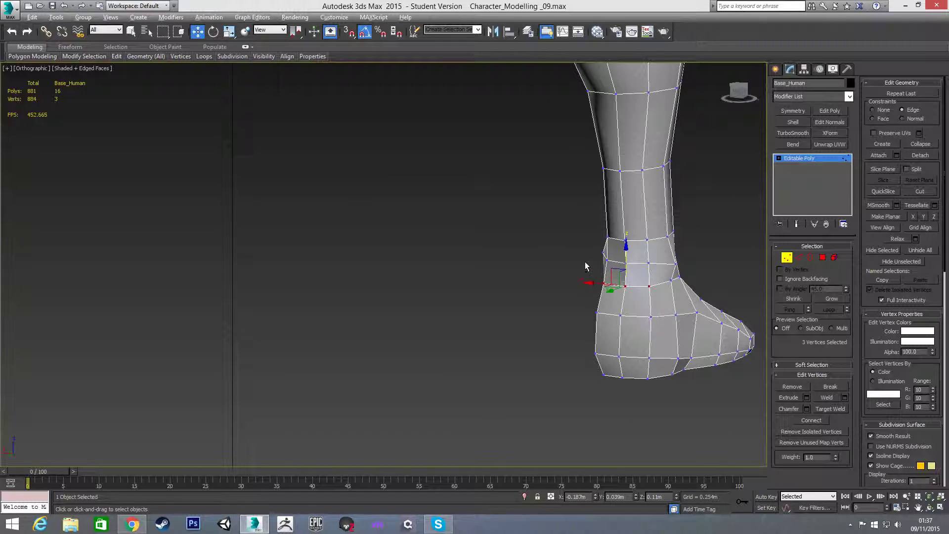
middle_click_drag(585, 262, 697, 263, "alt")
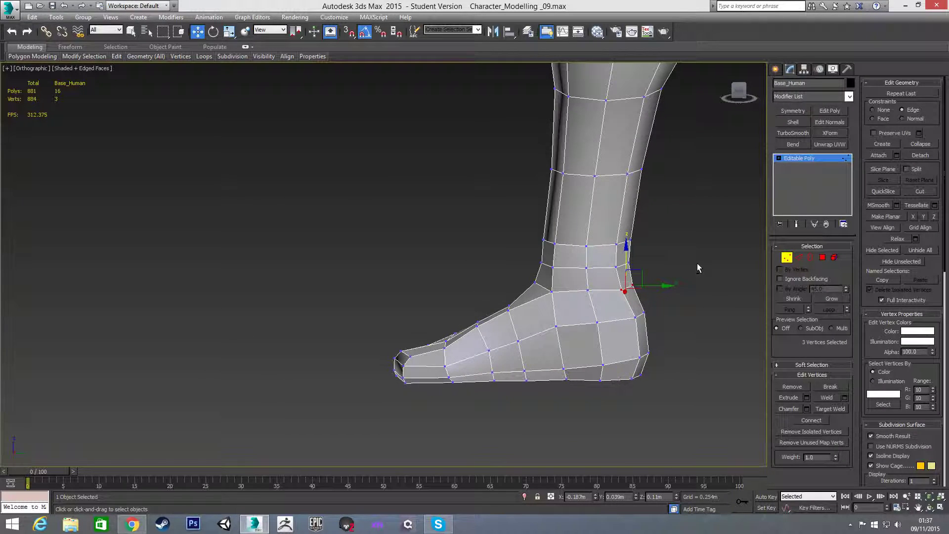
left_click(787, 257)
In the left view, select all 21 sole vertices, make them planar in Z and lower them slightly to the ground line.
key("f")
scroll(642, 257, "down", 3)
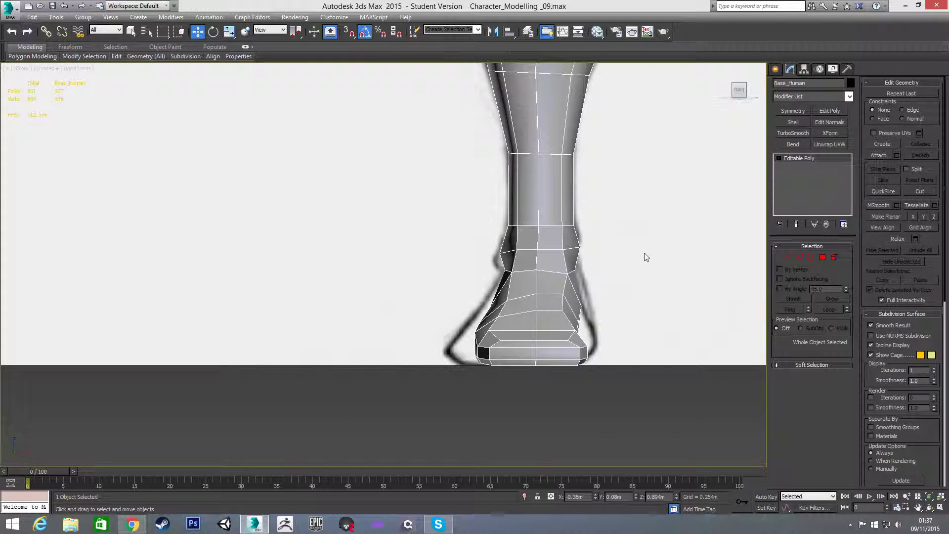
key("l")
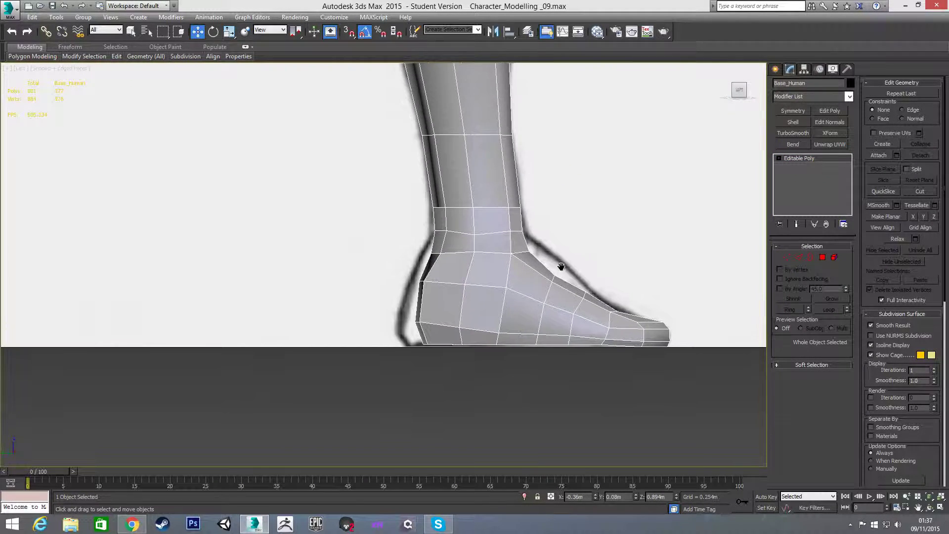
middle_click_drag(559, 217, 538, 265)
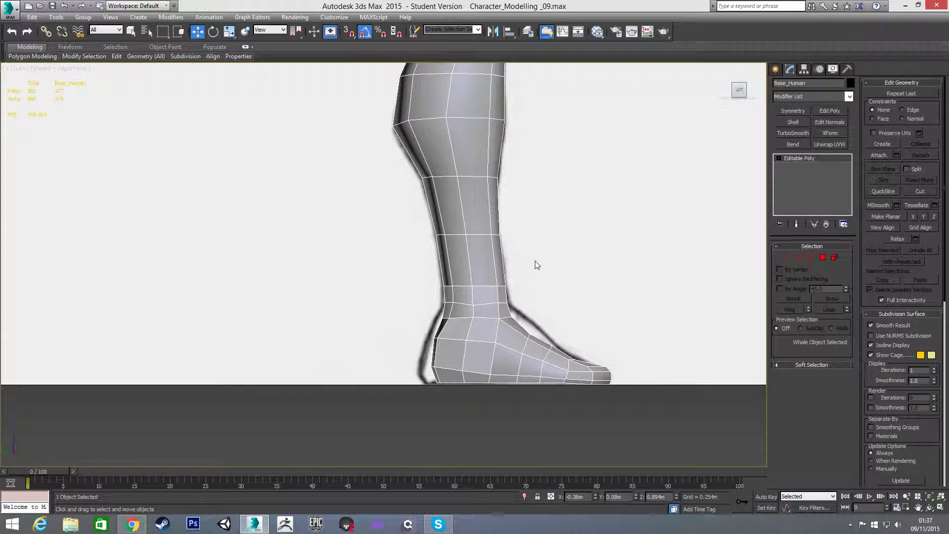
middle_click_drag(479, 322, 459, 318, "alt")
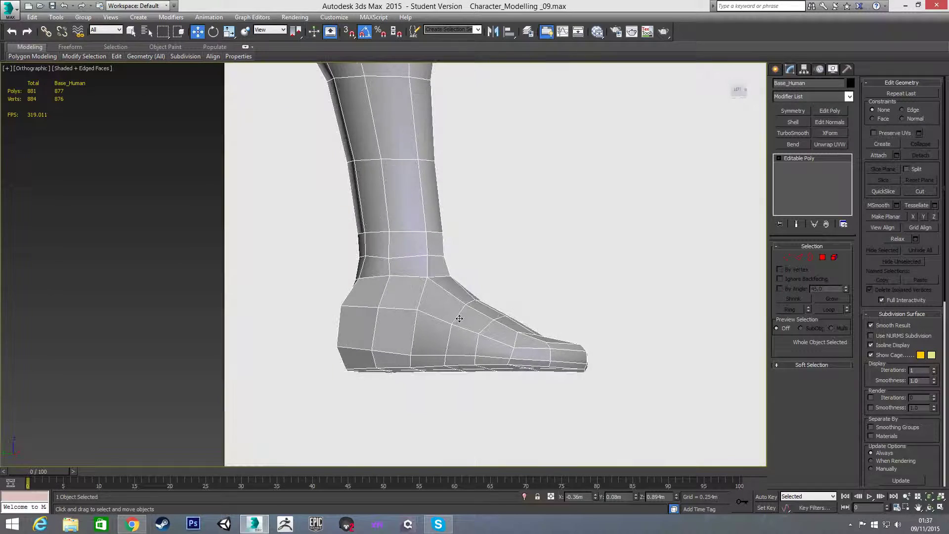
key("l")
scroll(482, 325, "up", 4)
key("1")
scroll(472, 313, "up", 3)
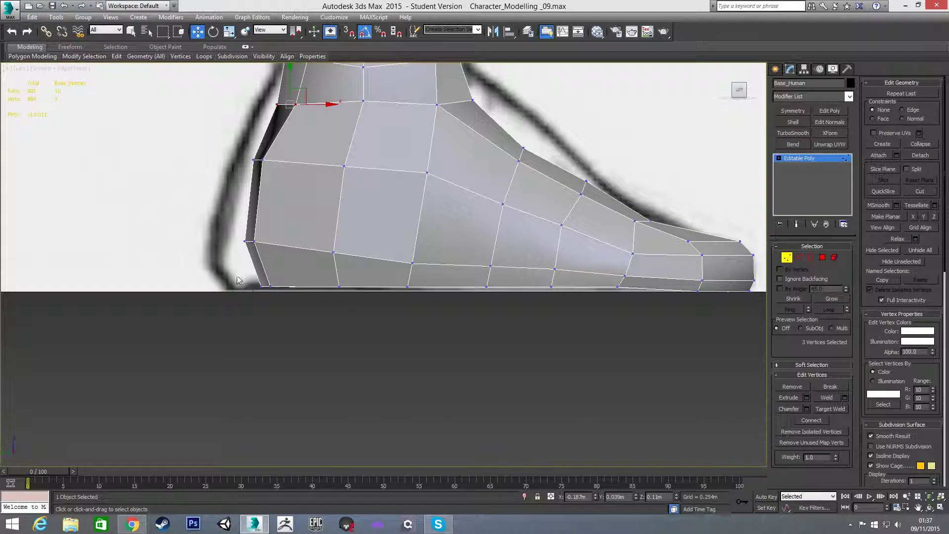
left_click_drag(245, 285, 581, 307)
left_click_drag(674, 318, 771, 318)
left_click(933, 217)
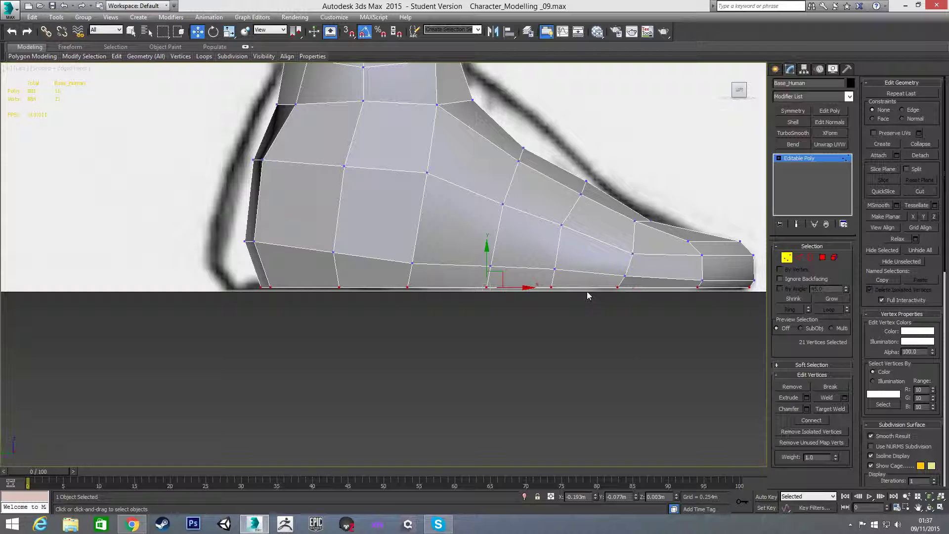
left_click_drag(487, 261, 486, 263)
Examine the foot's shape, its fit to the front sketch and its proportions against the whole body.
scroll(487, 262, "down", 3)
middle_click_drag(487, 261, 459, 292, "alt")
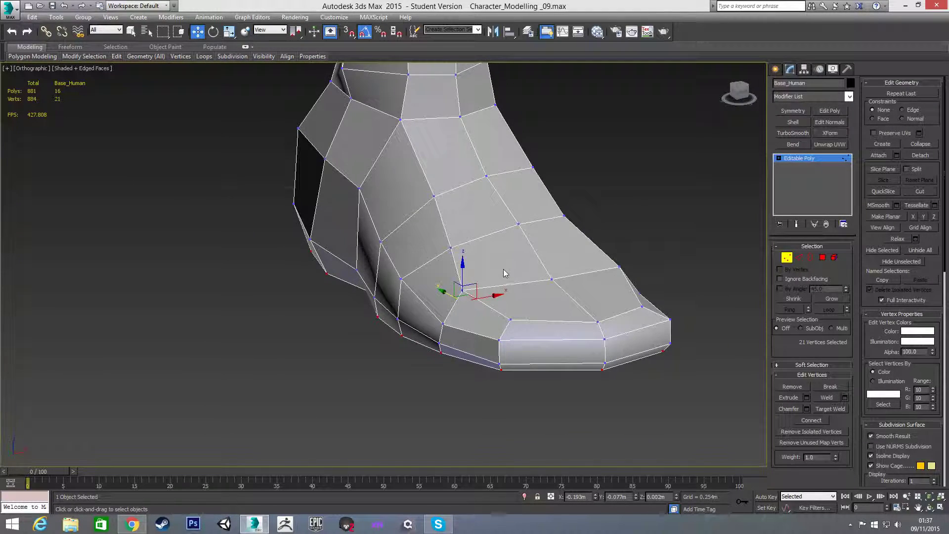
scroll(471, 297, "down", 2)
middle_click_drag(492, 234, 466, 296, "alt")
key("f")
scroll(472, 292, "up", 4)
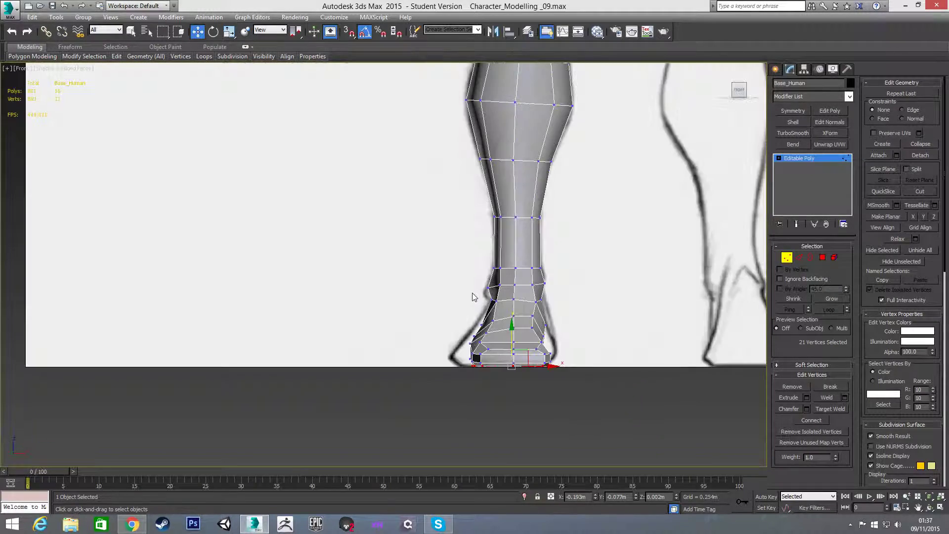
scroll(487, 262, "down", 4)
middle_click_drag(487, 261, 461, 323)
scroll(462, 326, "down", 4)
left_click(786, 257)
middle_click_drag(546, 194, 570, 222)
scroll(588, 217, "up", 2)
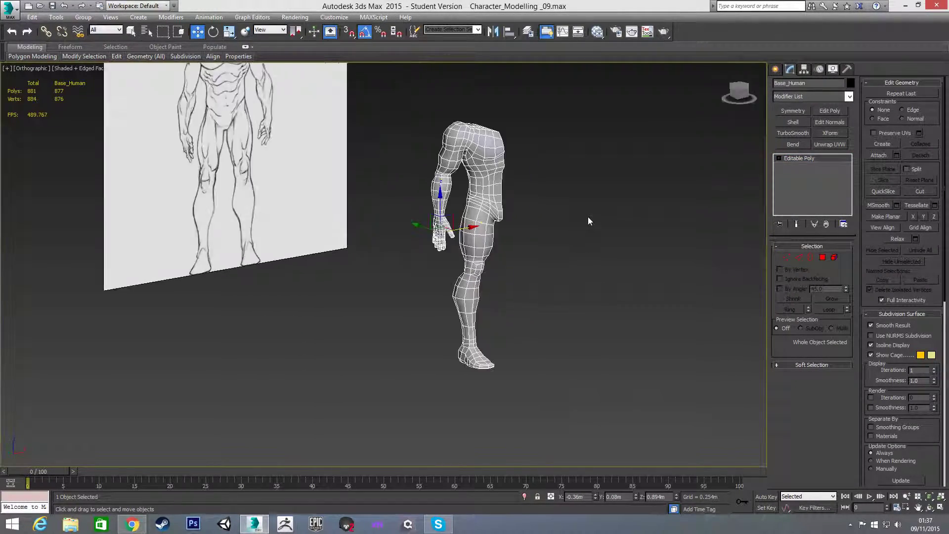
left_click(588, 217)
scroll(539, 243, "up", 3)
middle_click_drag(508, 245, 523, 261)
Apply a Symmetry modifier to the body with Y as the mirror axis.
left_click(472, 201)
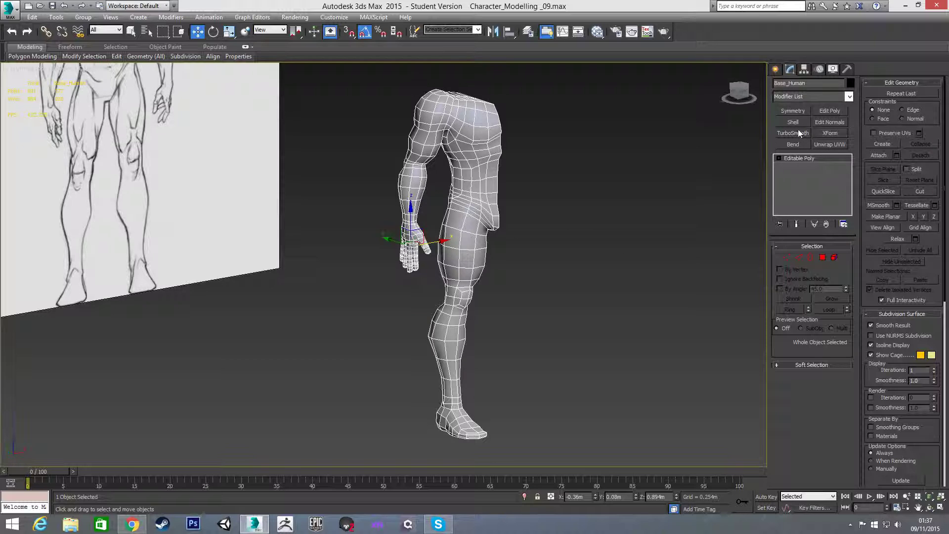
left_click(793, 112)
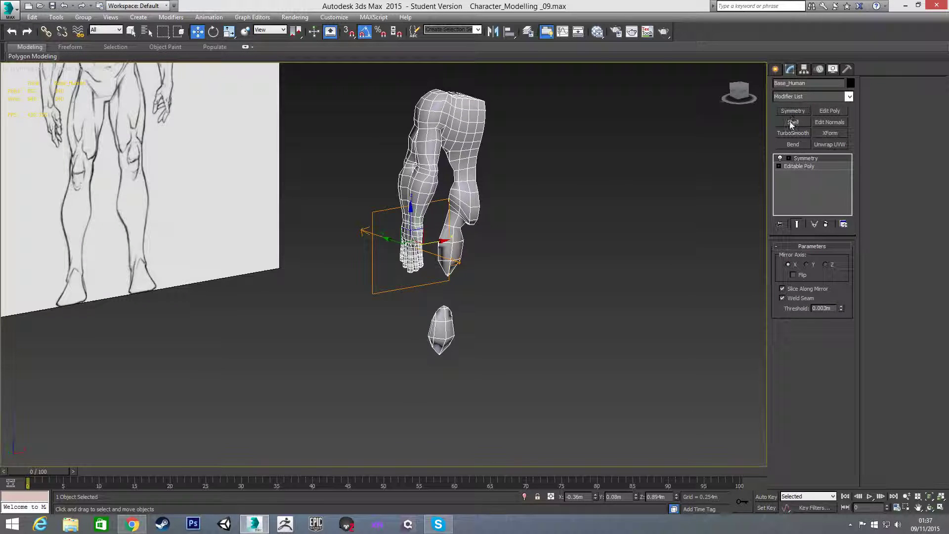
key("ctrl+z")
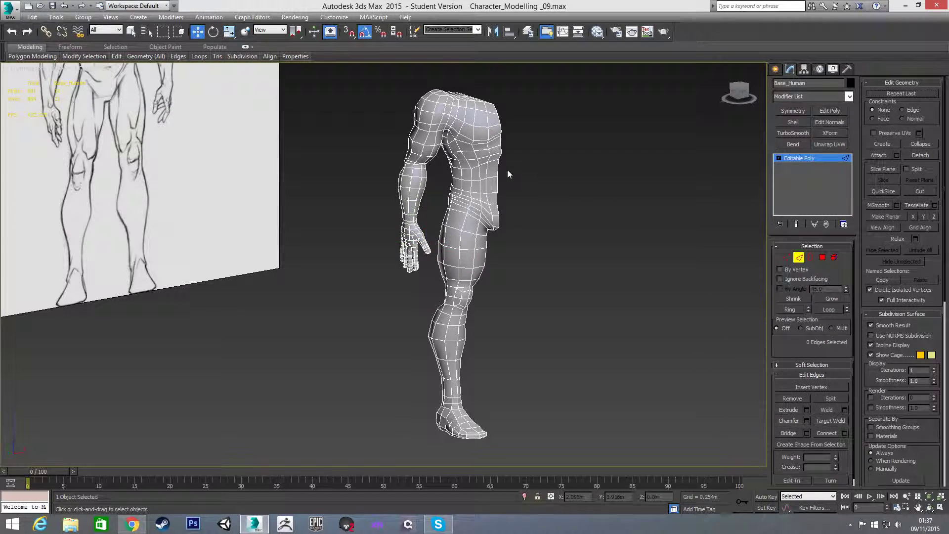
left_click(791, 111)
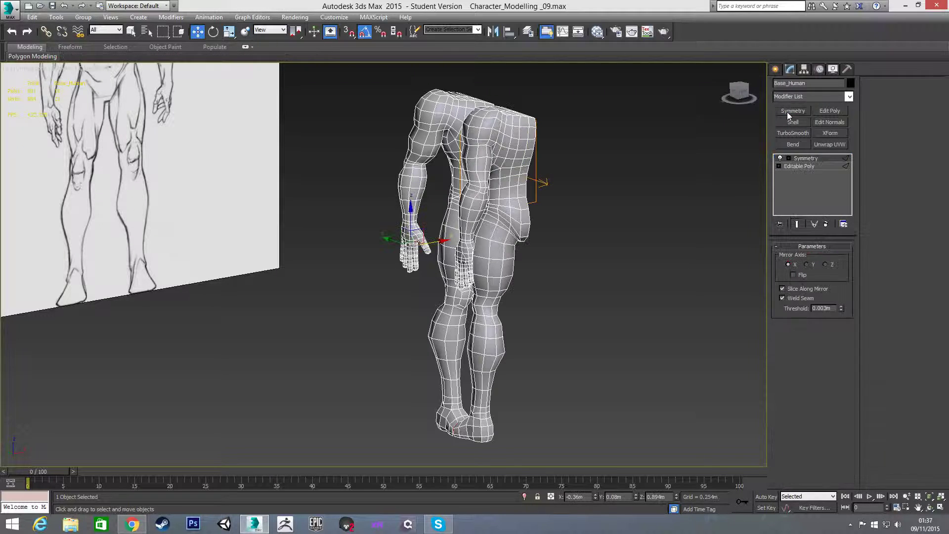
left_click(806, 265)
left_click(658, 281)
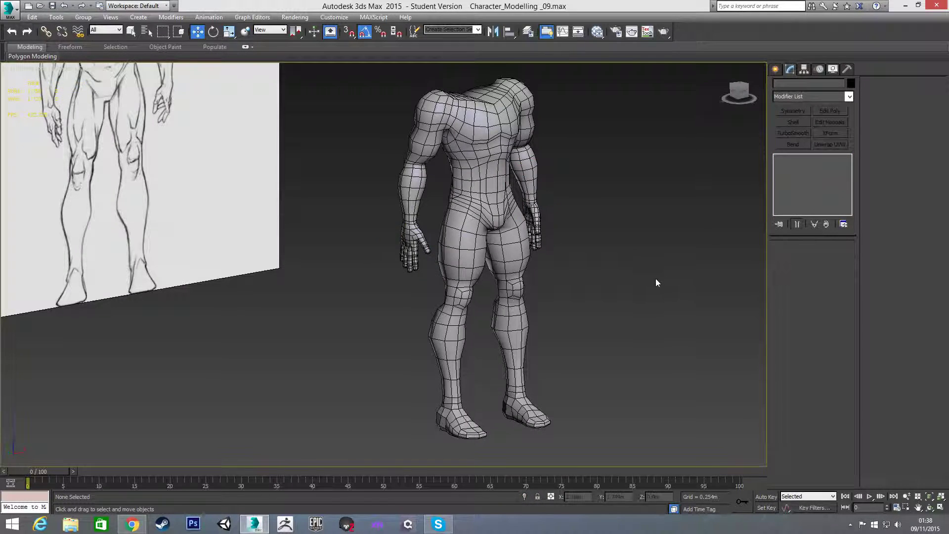
Select the whole body element in the base Editable Poly and assign it to smoothing group 1.
middle_click_drag(572, 287, 403, 203, "alt")
scroll(524, 307, "down", 2)
key("p")
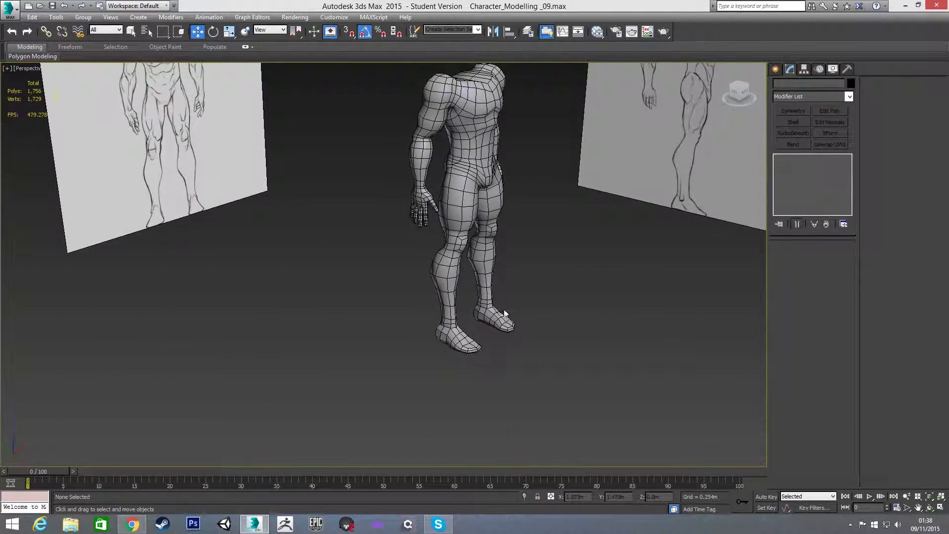
scroll(504, 312, "up", 3)
key("F4")
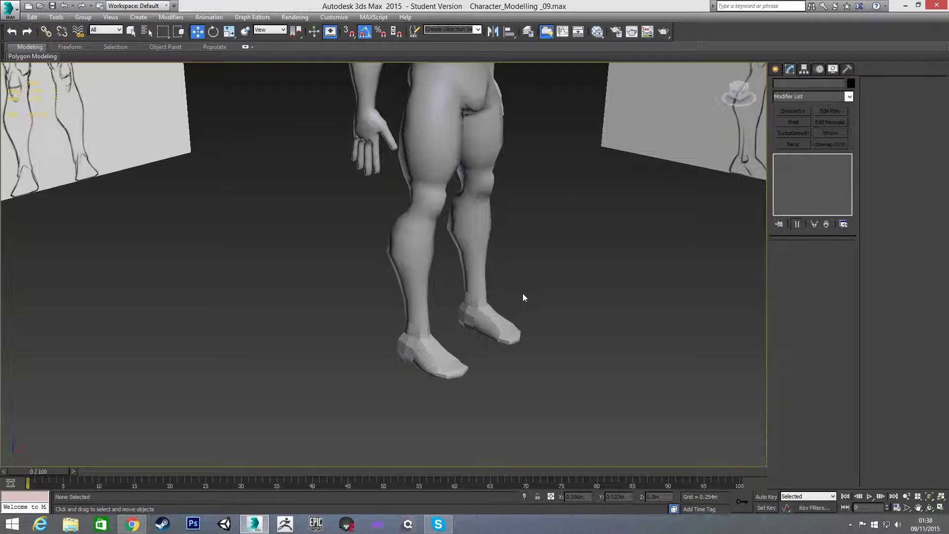
left_click(499, 315)
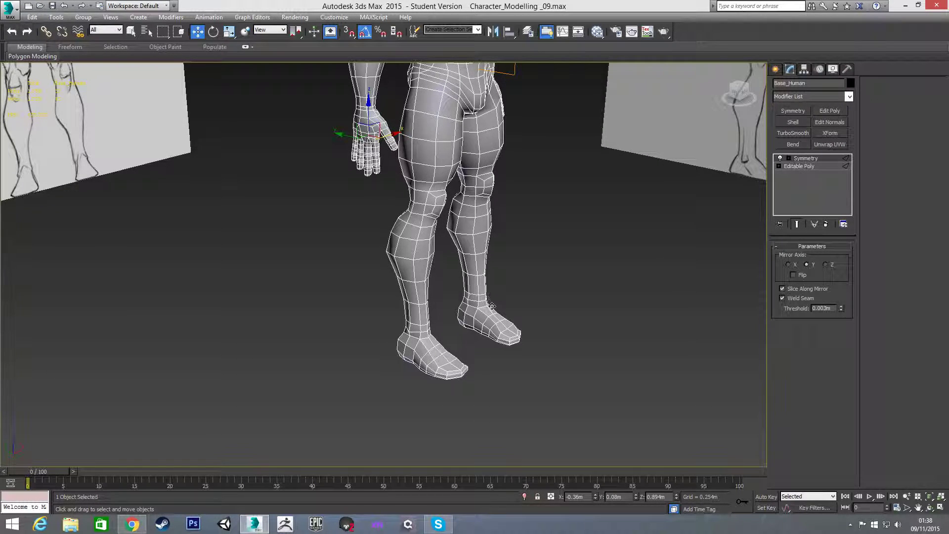
left_click(797, 166)
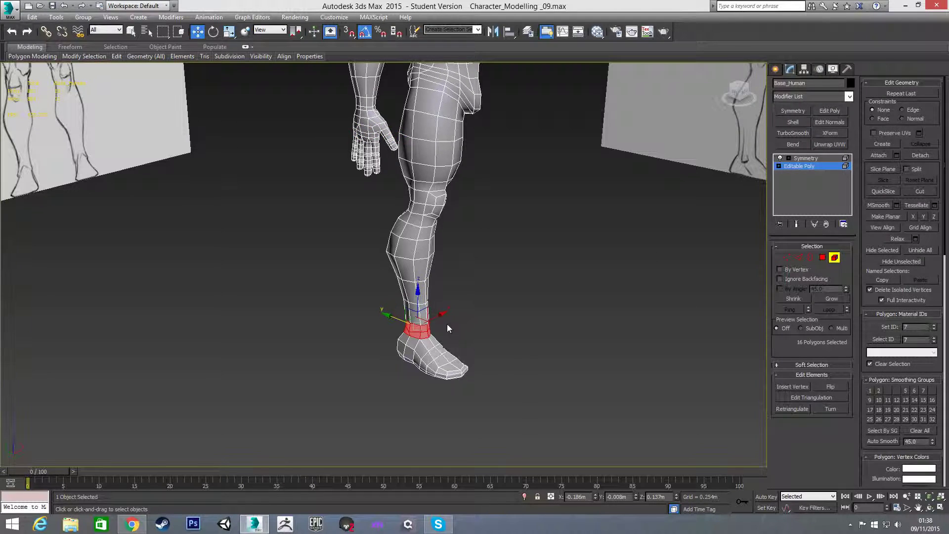
left_click(427, 350)
left_click(870, 390)
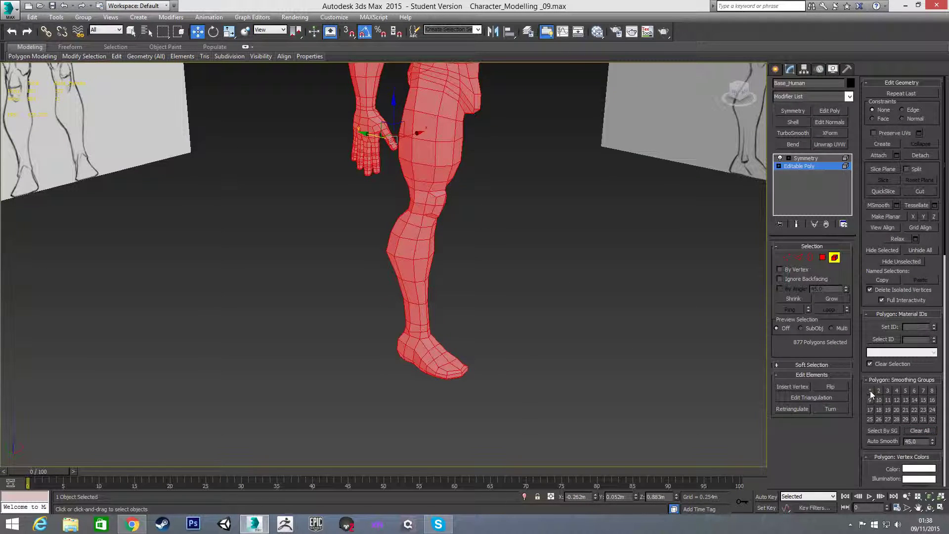
left_click(832, 256)
left_click(805, 158)
left_click(639, 219)
Check the smoothed legs and feet from behind without edges, and delete the Symmetry modifier from the body.
scroll(639, 220, "down", 6)
mouse_move(623, 255)
middle_mouse_down("alt")
mouse_move(498, 277)
mouse_move(523, 278)
mouse_move(505, 300)
mouse_move(599, 287)
mouse_move(529, 326)
mouse_move(554, 330)
mouse_move(563, 314)
mouse_move(595, 302)
mouse_move(576, 286)
mouse_move(559, 292)
mouse_move(569, 311)
mouse_move(525, 321)
middle_mouse_up("alt")
key("F4")
scroll(555, 297, "up", 6)
key("F4")
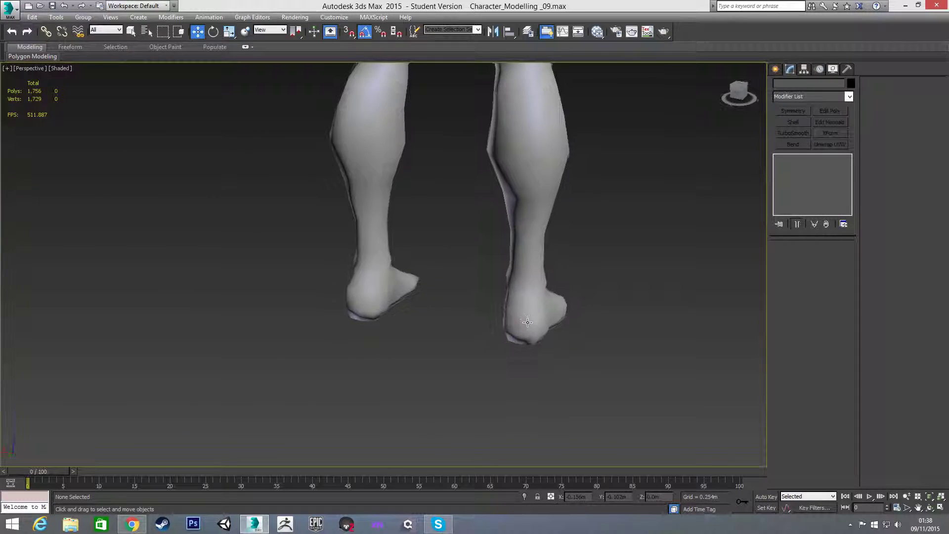
key("F4")
left_click(529, 321)
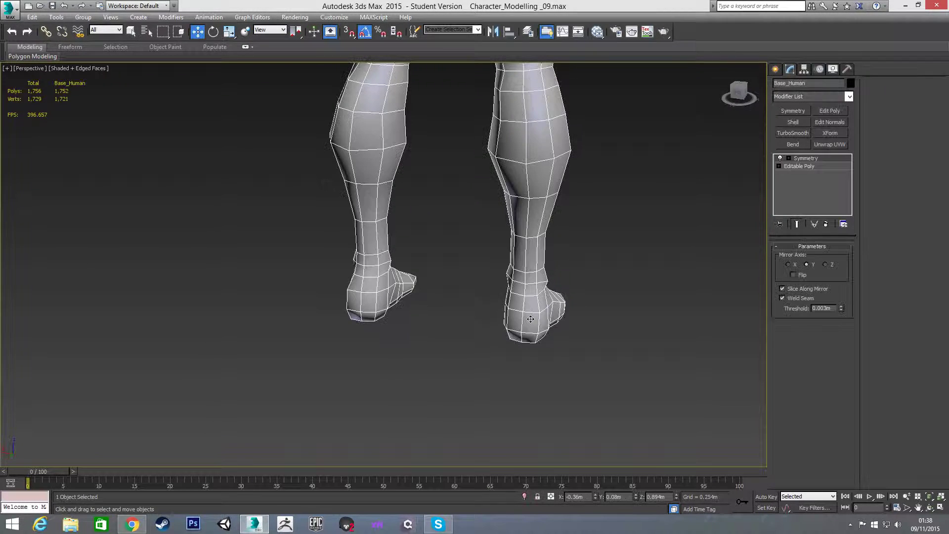
right_click(807, 161)
left_click(797, 176)
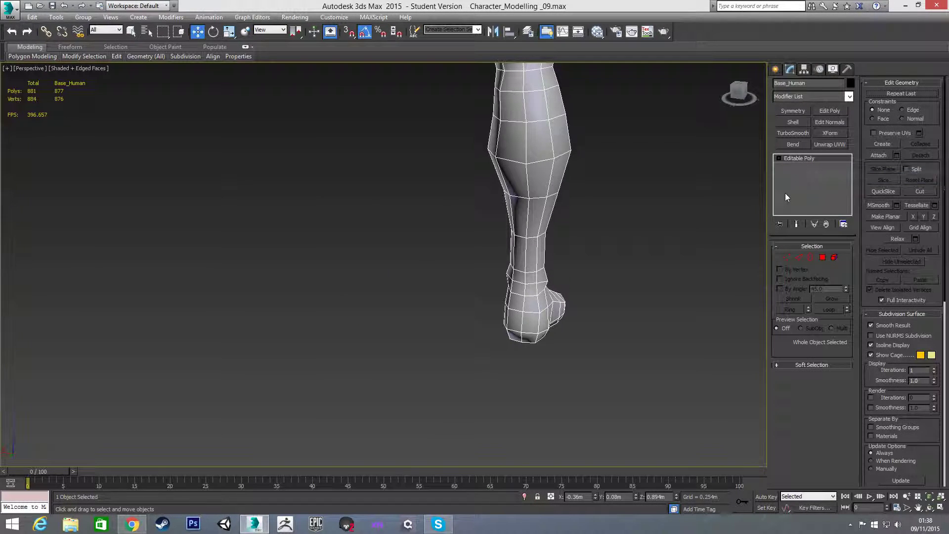
Select the six vertices on both sides of the heel's centre line and scale them inward along X.
left_click(806, 159)
key("1")
middle_click_drag(587, 282, 627, 248, "alt")
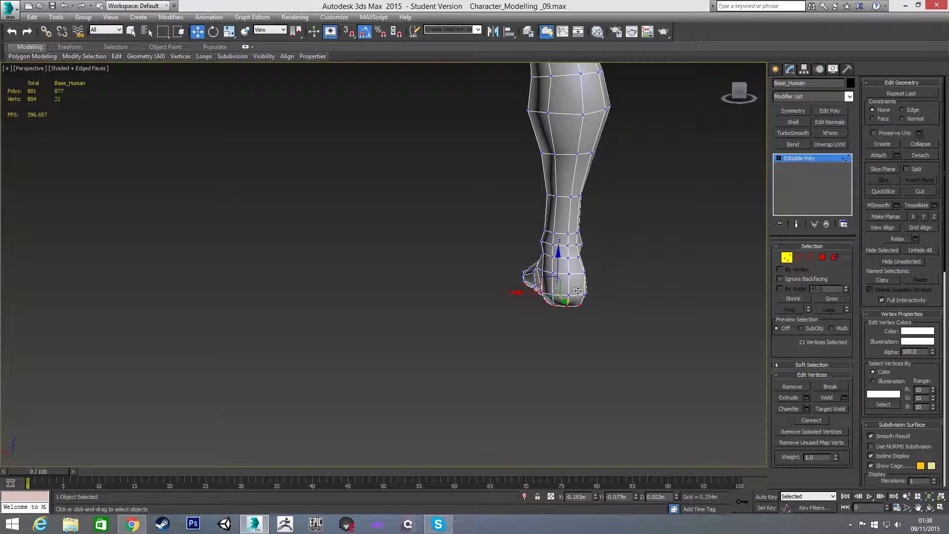
scroll(575, 287, "up", 4)
middle_click_drag(576, 279, 541, 263, "alt")
left_click(474, 207)
left_click(472, 281, "ctrl")
left_click(481, 322, "ctrl")
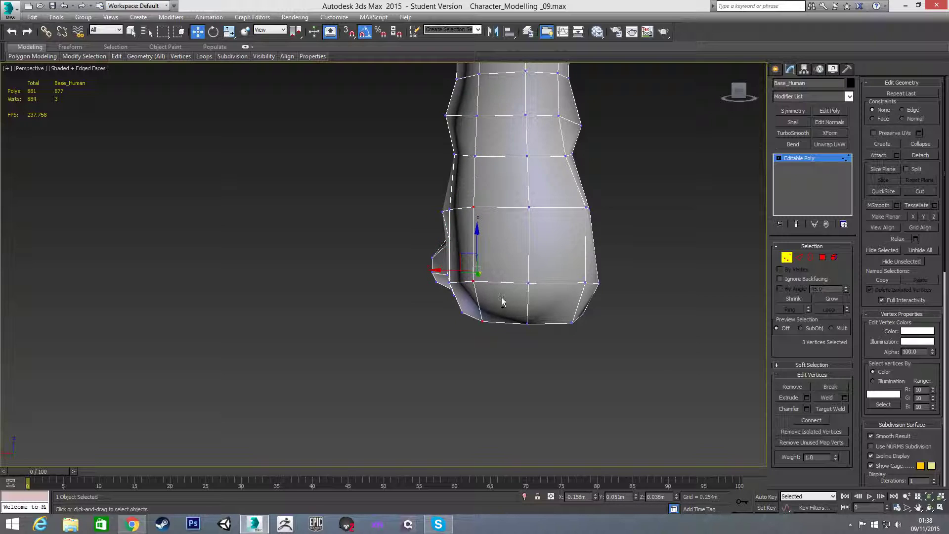
left_click(586, 207, "ctrl")
left_click(585, 283, "ctrl")
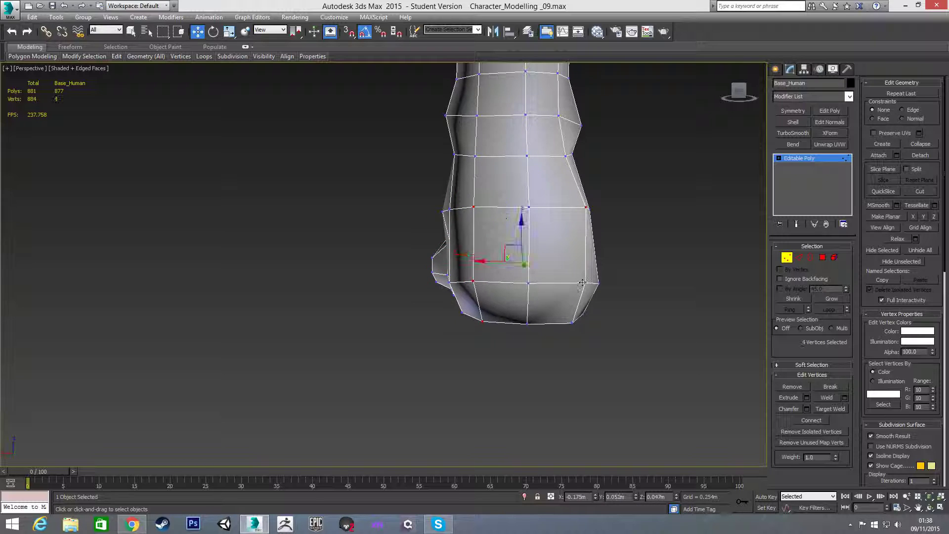
left_click(573, 324, "ctrl")
left_click(583, 285, "ctrl")
middle_click_drag(653, 286, 618, 277, "alt")
left_click(652, 308, "alt")
key("r")
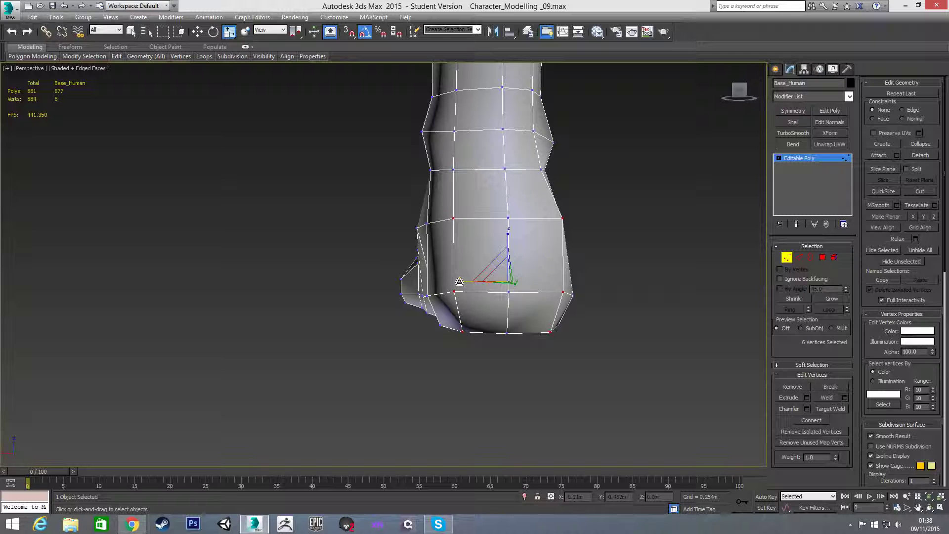
left_click_drag(462, 281, 479, 282)
Scale the two ankle-loop vertices on either side of the Achilles centre line to about 67 percent along X.
middle_click_drag(490, 278, 573, 218, "alt")
scroll(514, 324, "up", 4)
scroll(514, 325, "down", 5)
middle_click_drag(628, 193, 587, 298)
scroll(533, 337, "up", 2)
scroll(534, 337, "down", 5)
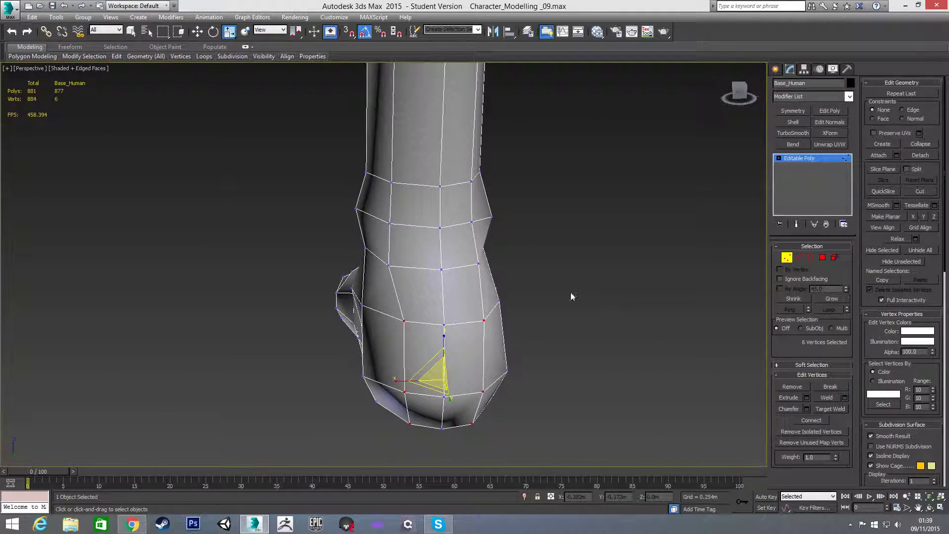
left_click(389, 268)
left_click(477, 265, "ctrl")
middle_click_drag(477, 264, 446, 268, "alt")
left_click_drag(478, 265, 460, 265)
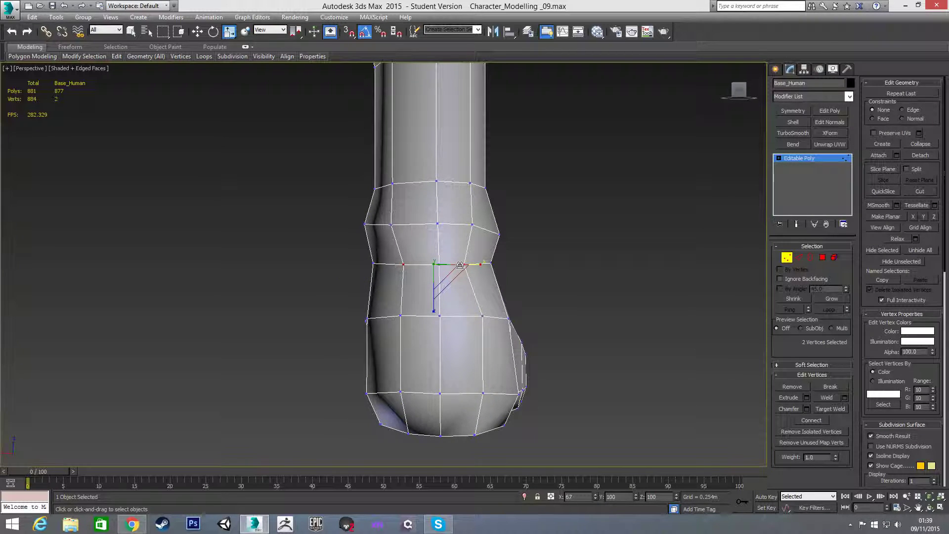
middle_click_drag(477, 277, 379, 292, "alt")
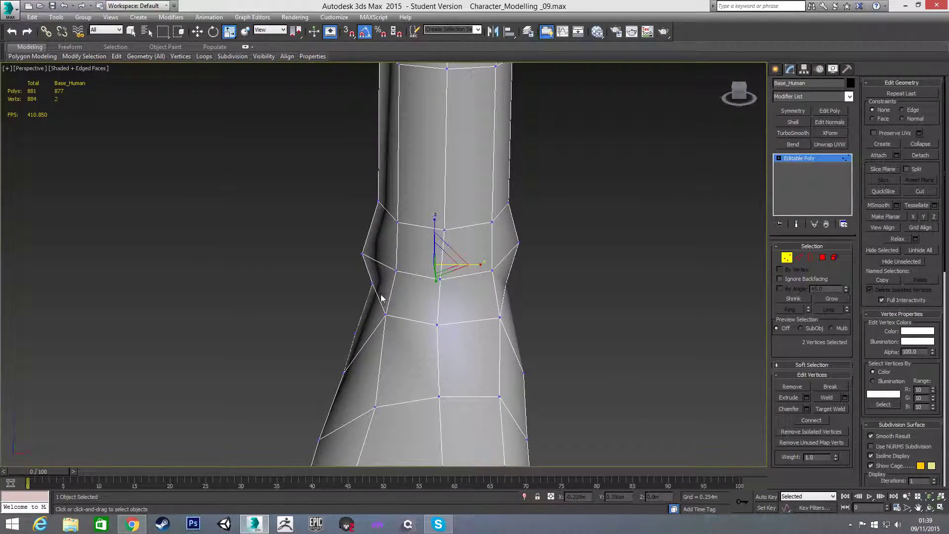
Select the two vertices on either side of the heel's centre line, one loop below the ankle, and scale them inward along X.
left_click(385, 315)
left_click(499, 318, "ctrl")
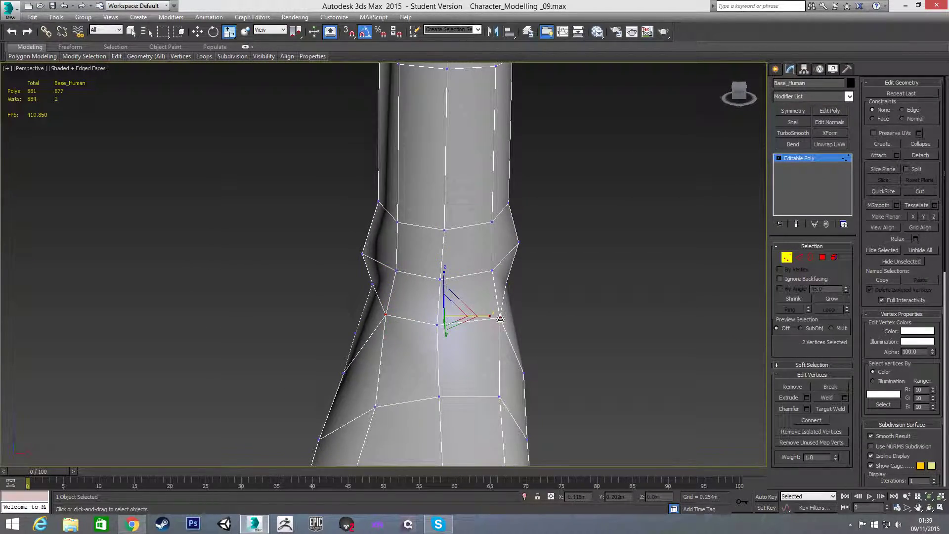
left_click_drag(488, 314, 464, 316)
Add a Symmetry modifier to the half body and set its mirror axis to Y.
middle_click_drag(400, 313, 510, 346)
scroll(490, 214, "down", 4)
scroll(512, 347, "down", 4)
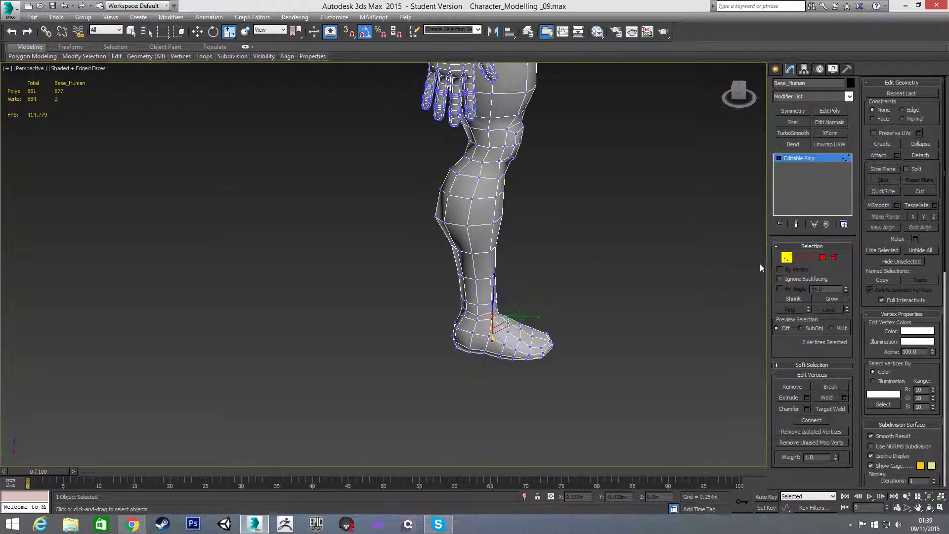
left_click(783, 257)
middle_click_drag(660, 229, 536, 242)
scroll(547, 277, "down", 4)
key("2")
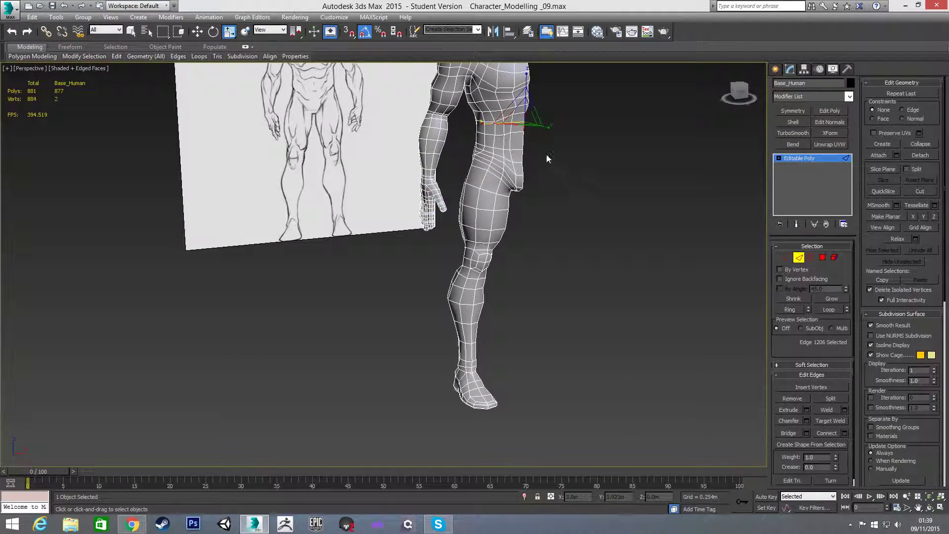
left_click(799, 115)
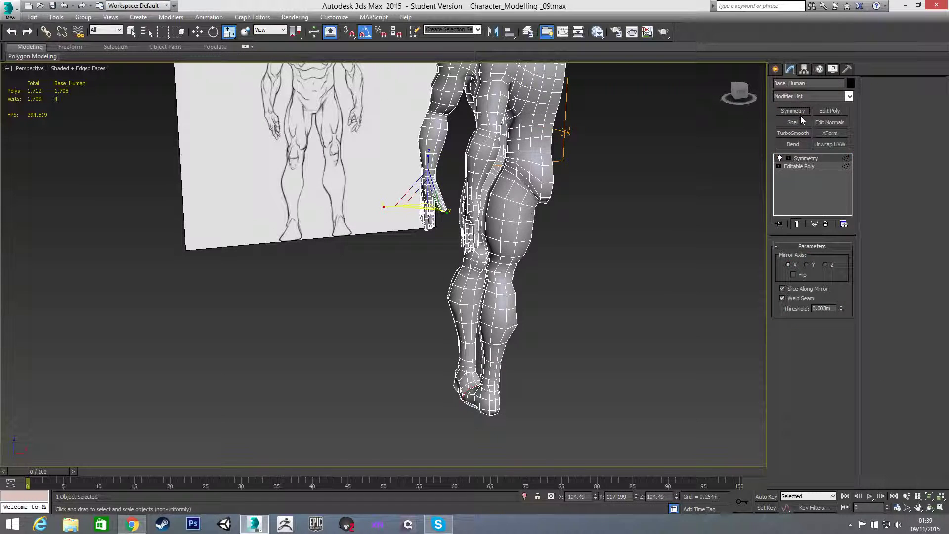
left_click(806, 264)
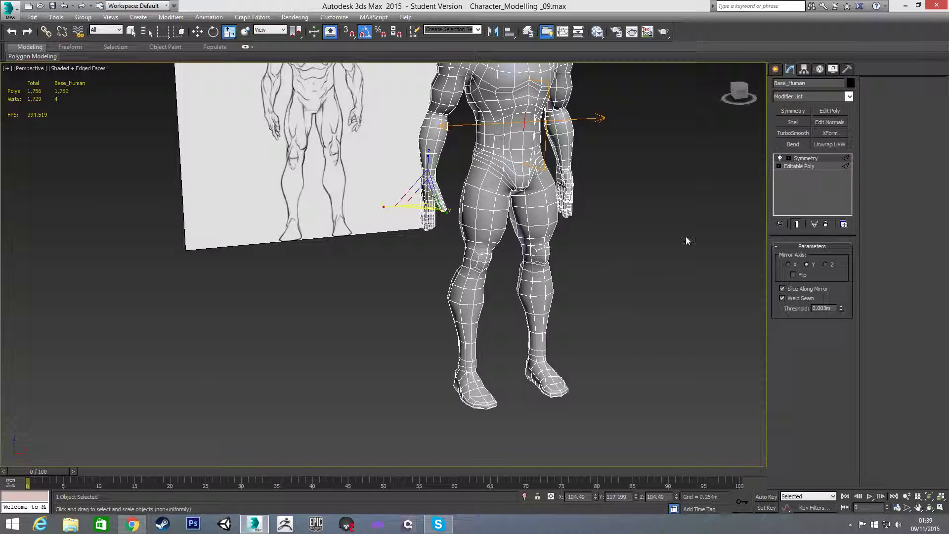
Add a TurboSmooth modifier above Symmetry, deselect the body and hide the edges in the perspective view.
left_click(793, 133)
scroll(628, 239, "down", 6)
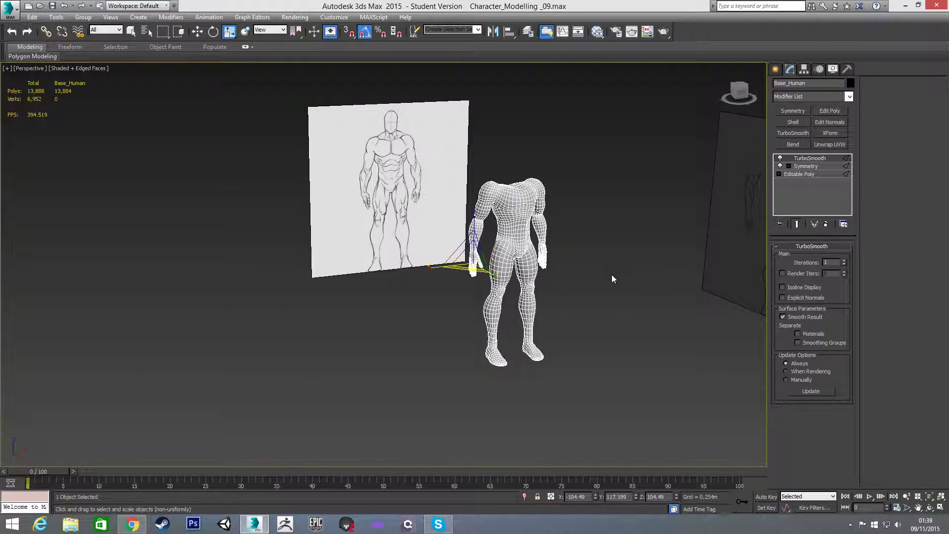
left_click(604, 288)
scroll(598, 288, "up", 4)
key("F4")
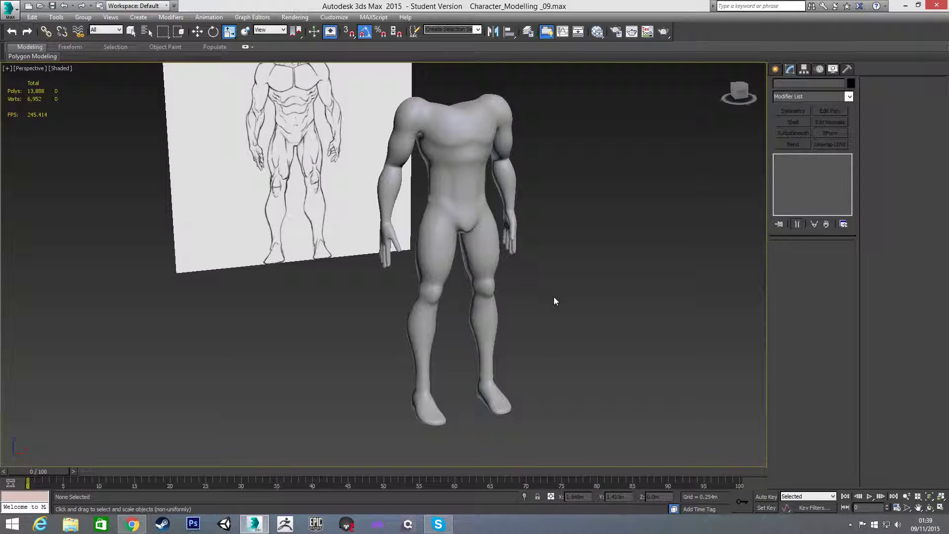
Examine the smoothed full body beside the reference sketches from several angles, with and without edged faces.
scroll(517, 307, "up", 5)
middle_click_drag(494, 280, 546, 277)
mouse_move(459, 247)
middle_mouse_down("alt")
mouse_move(593, 196)
mouse_move(560, 214)
mouse_move(486, 225)
mouse_move(429, 213)
mouse_move(441, 218)
mouse_move(425, 271)
middle_mouse_up("alt")
scroll(425, 271, "down", 5)
mouse_move(445, 209)
middle_mouse_down()
mouse_move(443, 240)
mouse_move(432, 239)
mouse_move(445, 271)
mouse_move(477, 239)
middle_mouse_up()
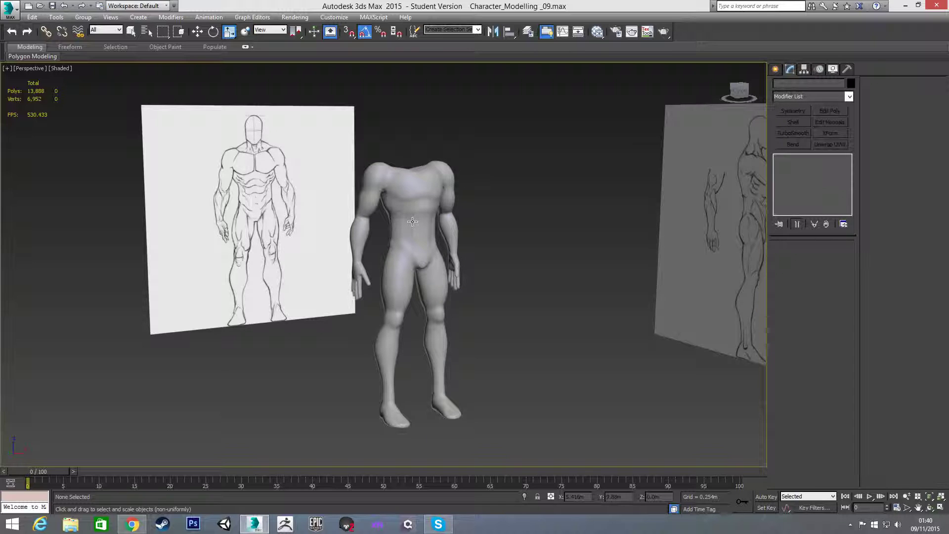
middle_click_drag(418, 225, 448, 241, "alt")
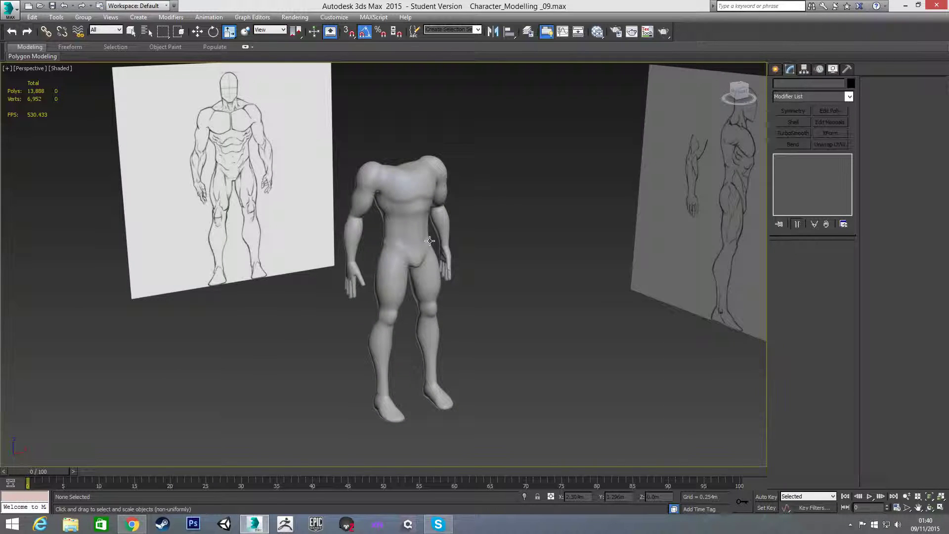
key("F4")
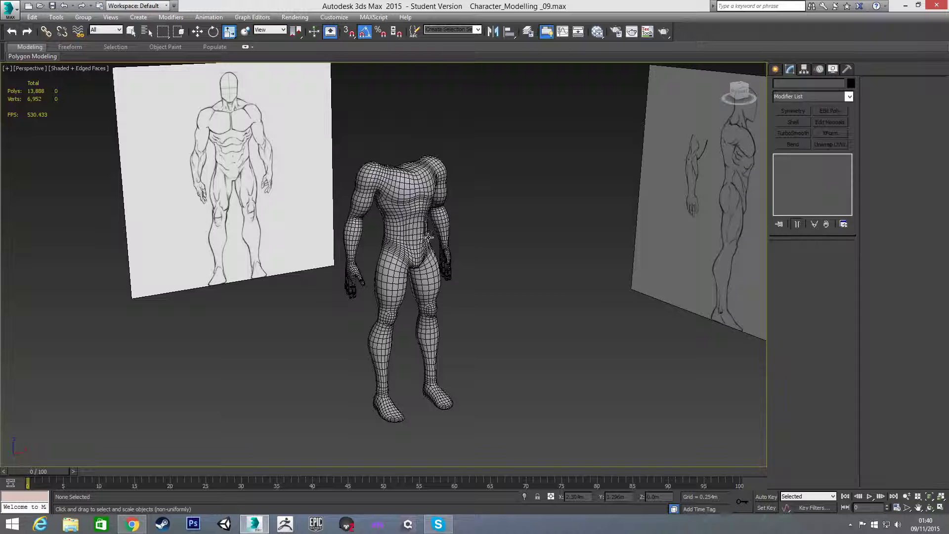
key("F4")
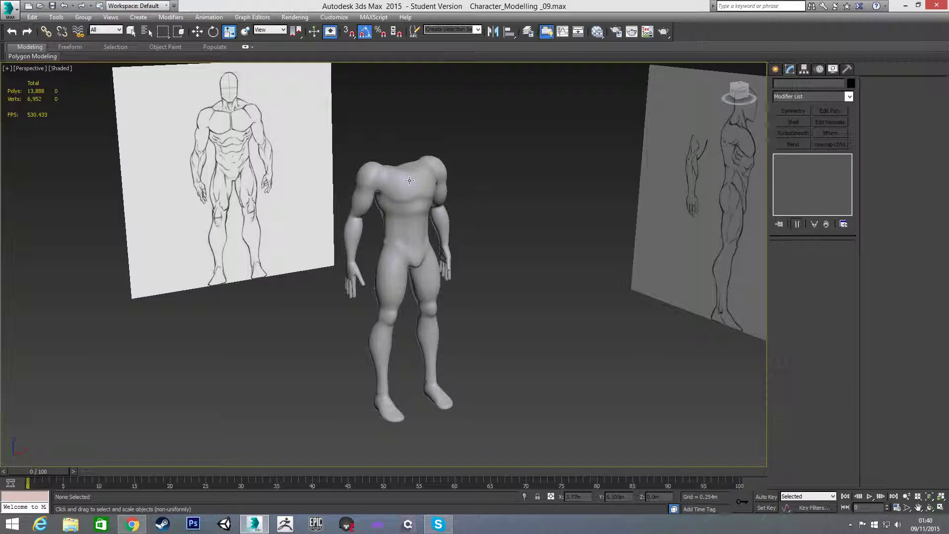
left_click(409, 180)
key("F4")
left_click(512, 172)
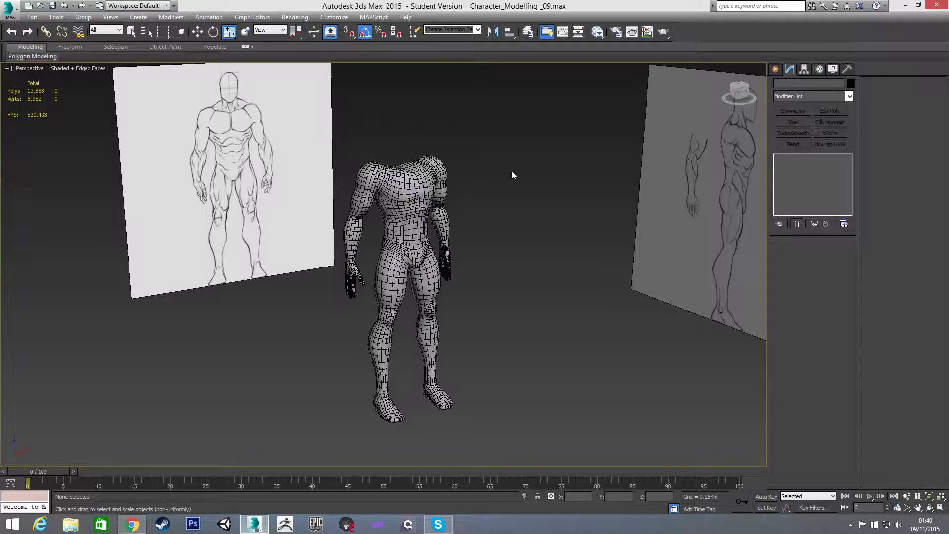